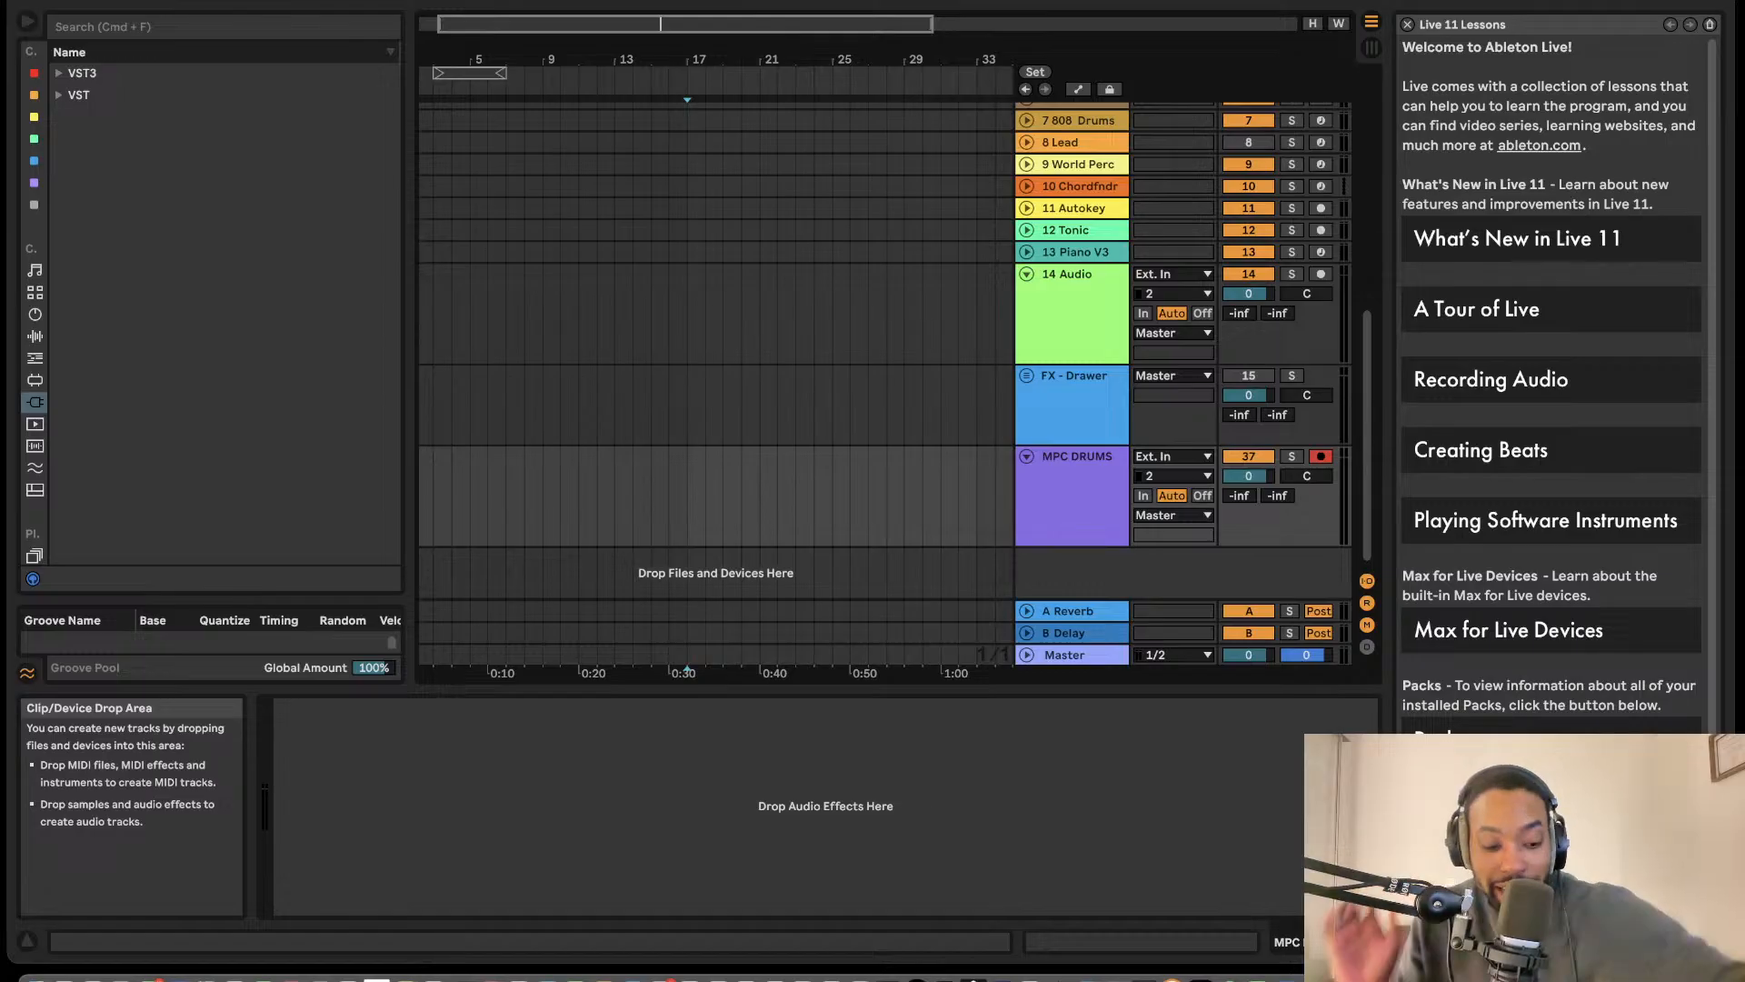
{"action": "key", "text": "XF86MonBrightnessUp"}
{"action": "key", "text": "XF86MonBrightnessUp"}
{"action": "key", "text": "XF86MonBrightnessUp"}
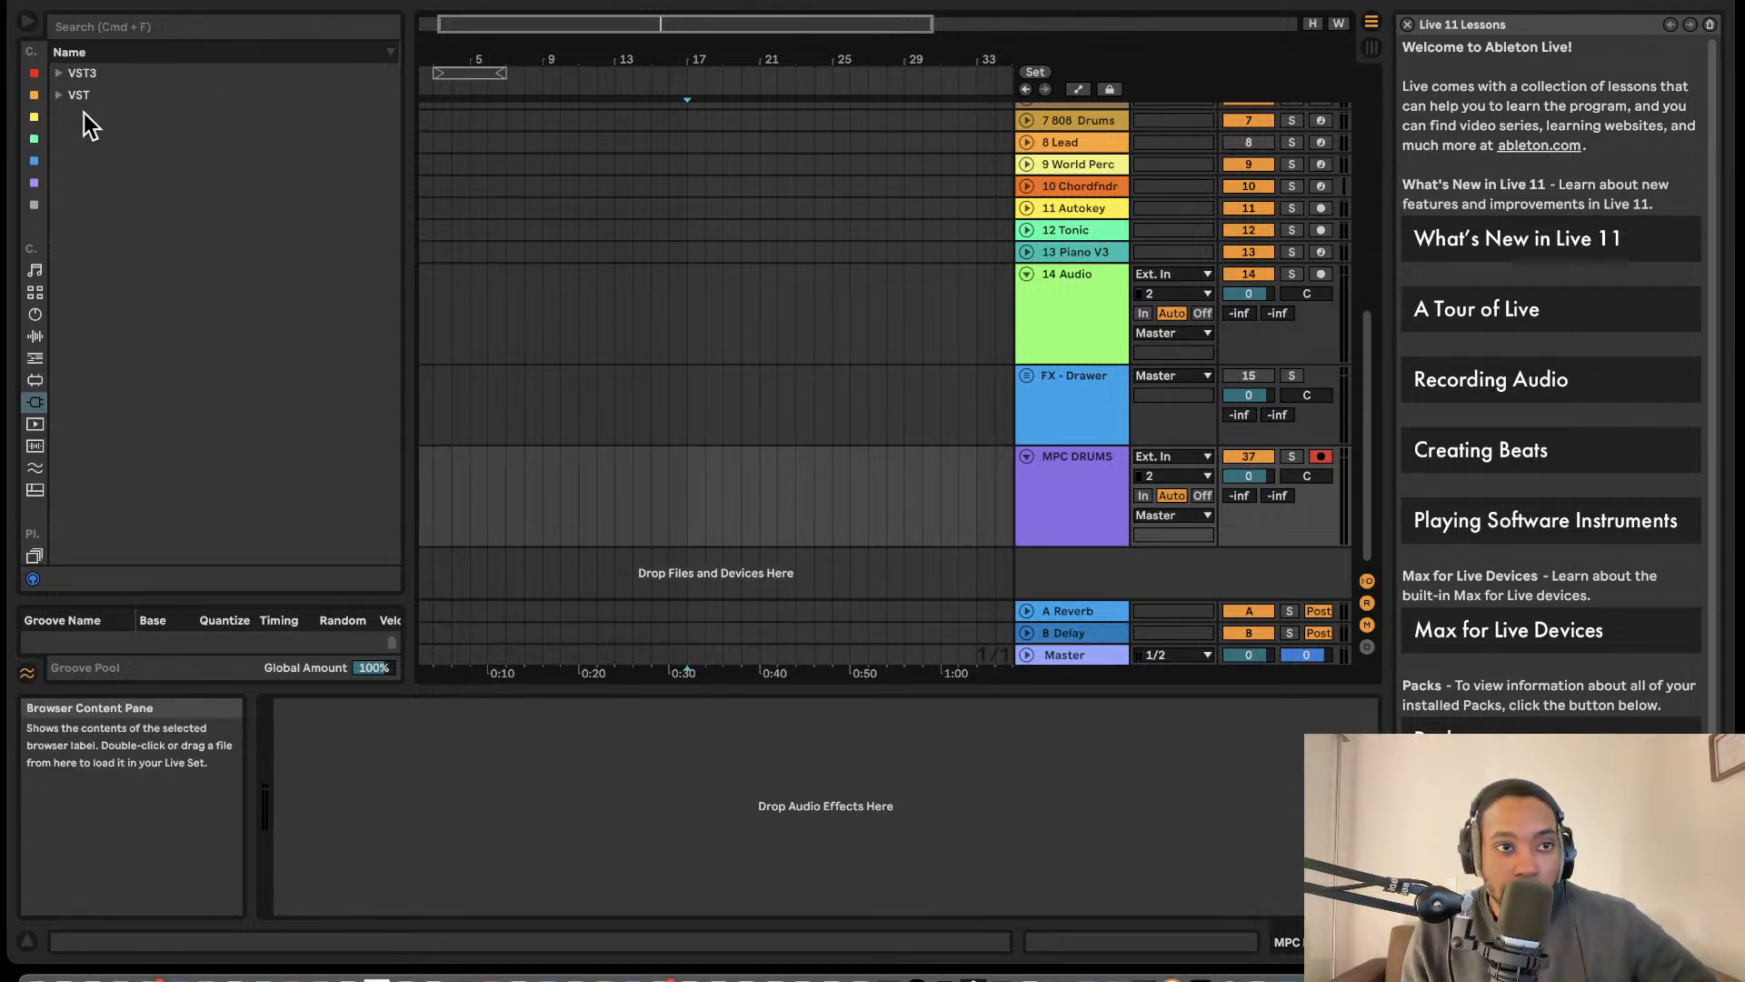
- Browse the Instruments, Audio Effects and Plug-Ins categories, looking through the VST and VST3 folders for available devices
{"action": "left_click", "coordinate": [58, 96]}
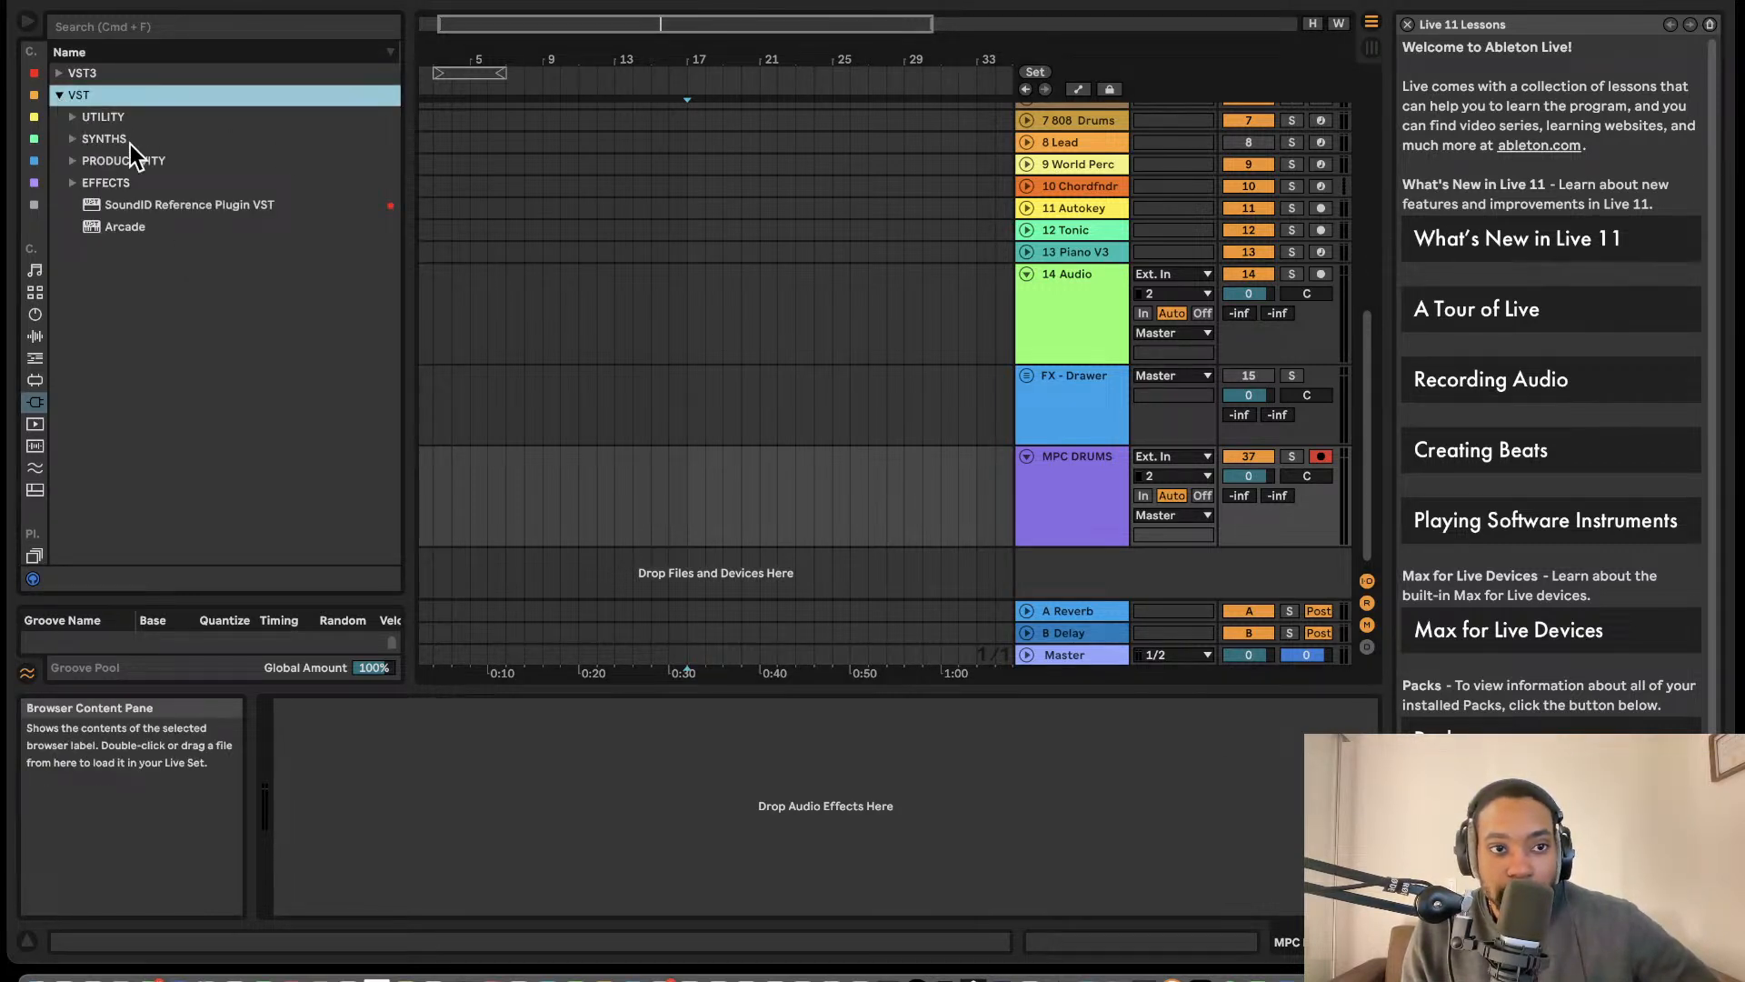
{"action": "left_click", "coordinate": [34, 335]}
{"action": "left_click", "coordinate": [35, 313]}
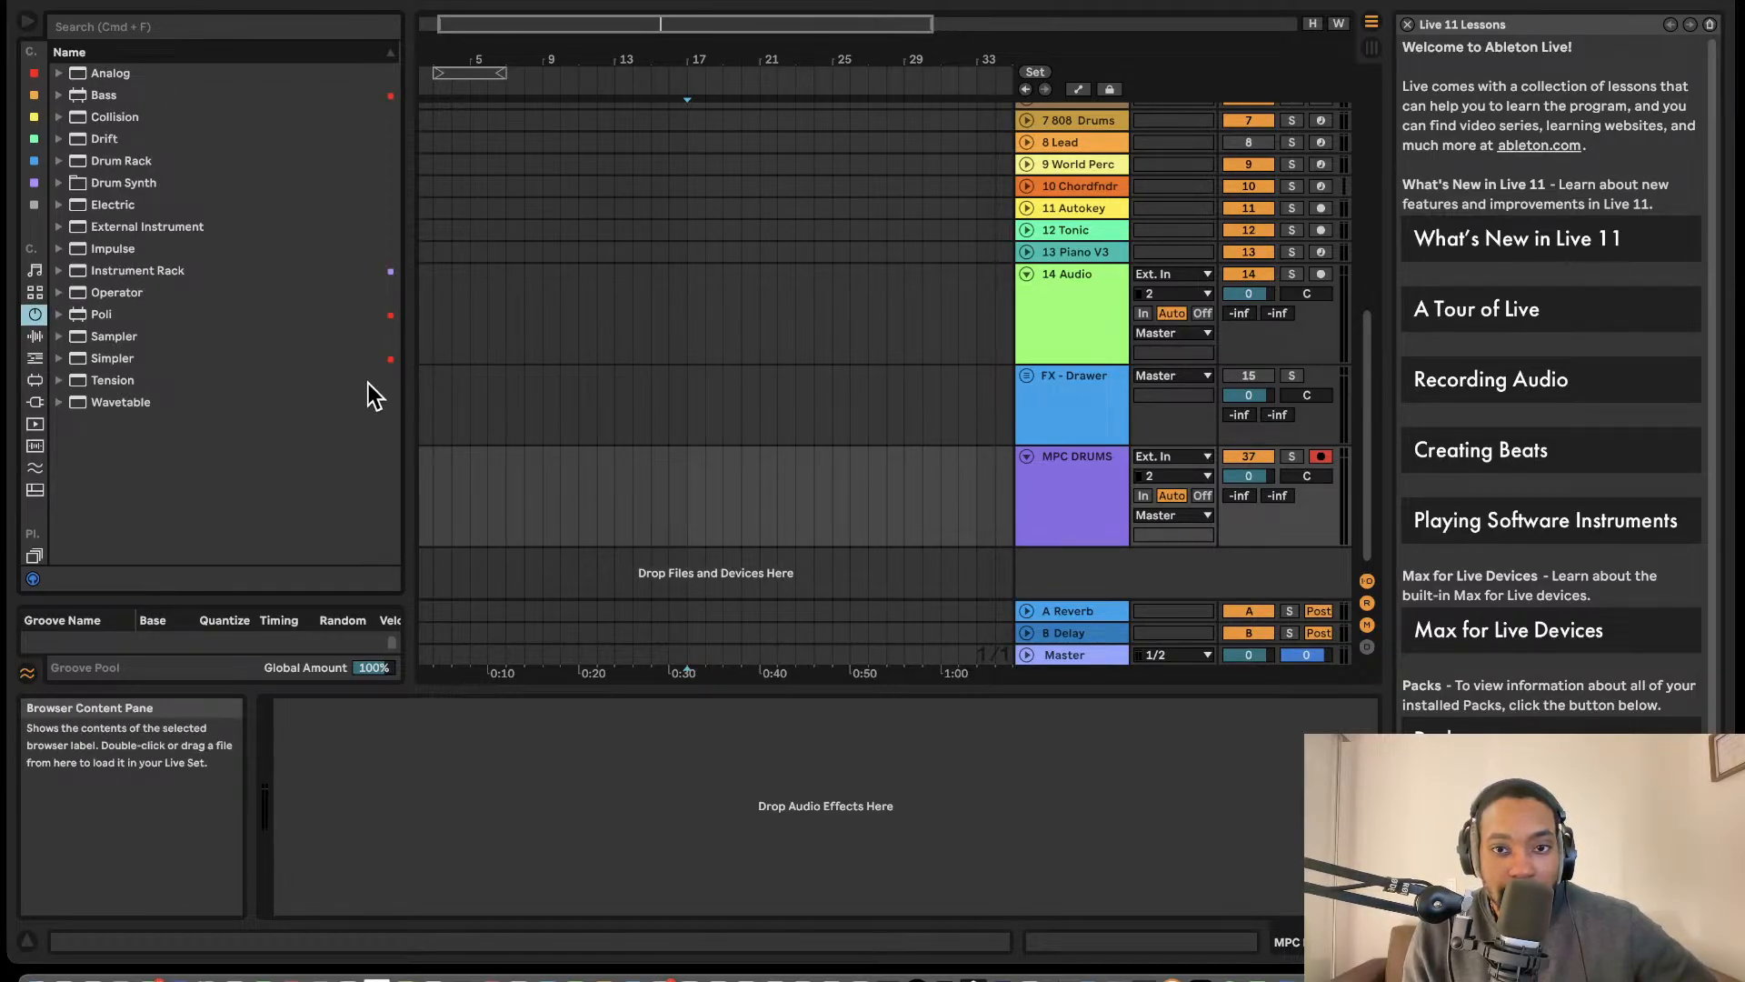
{"action": "left_click", "coordinate": [34, 336]}
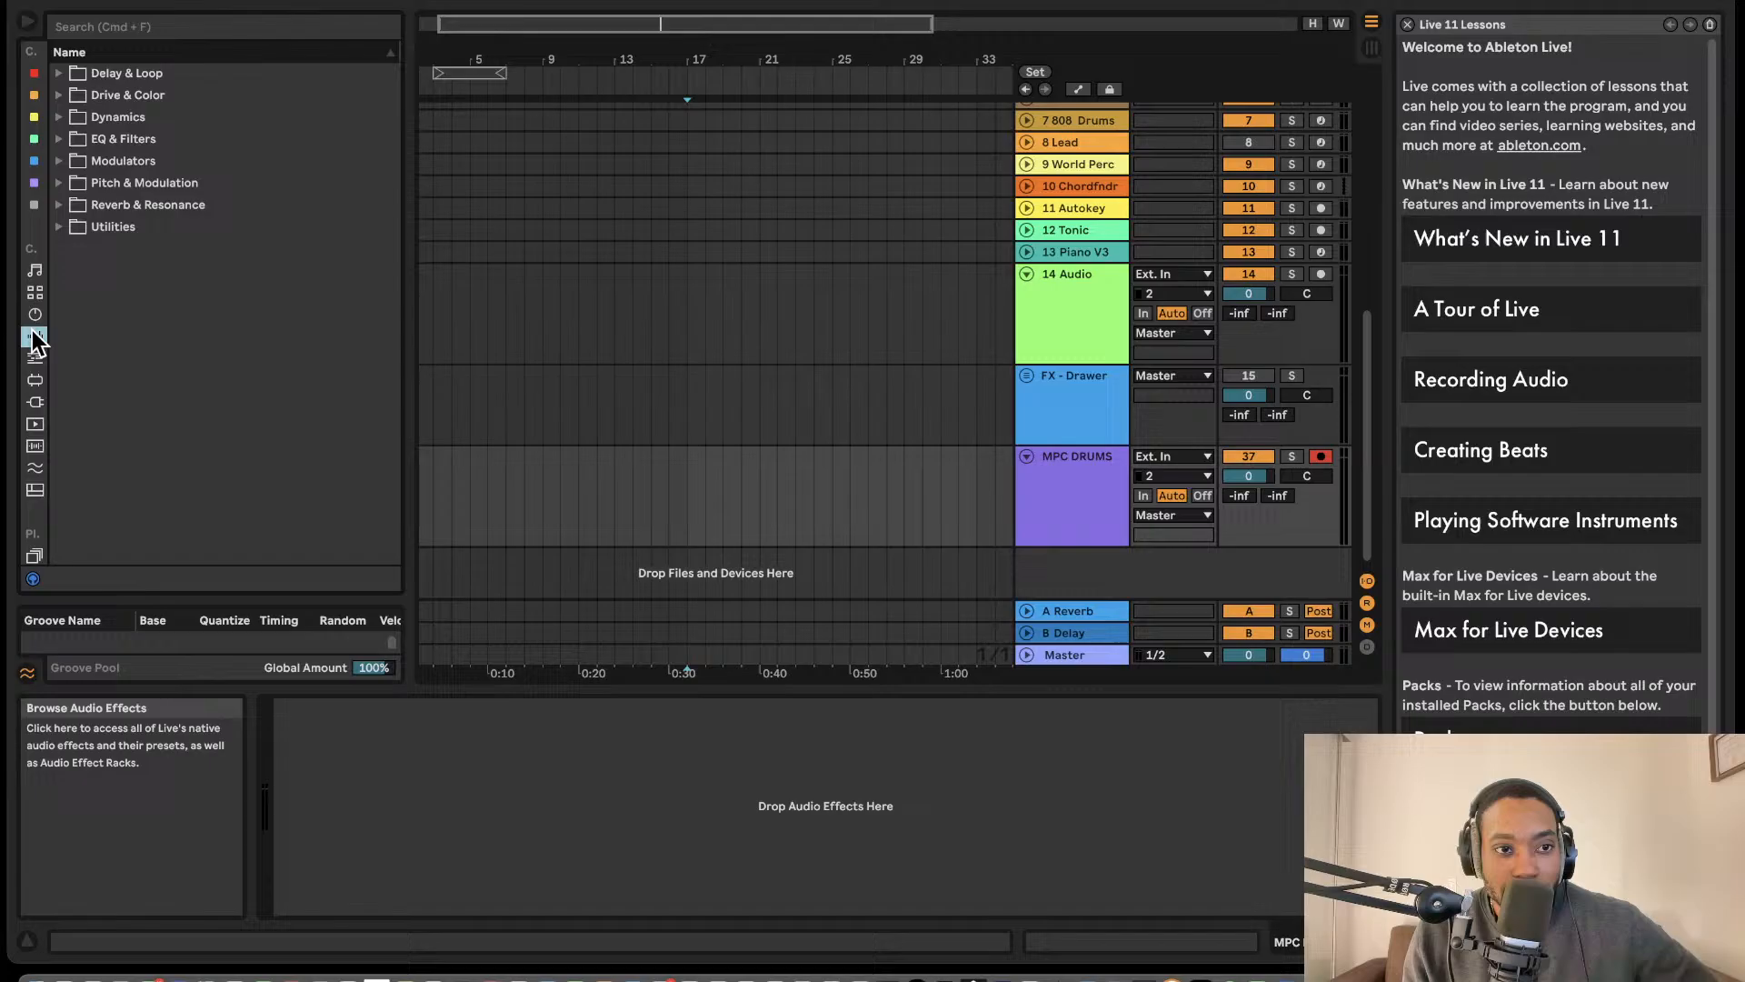
{"action": "left_click", "coordinate": [36, 402]}
{"action": "left_click", "coordinate": [78, 158]}
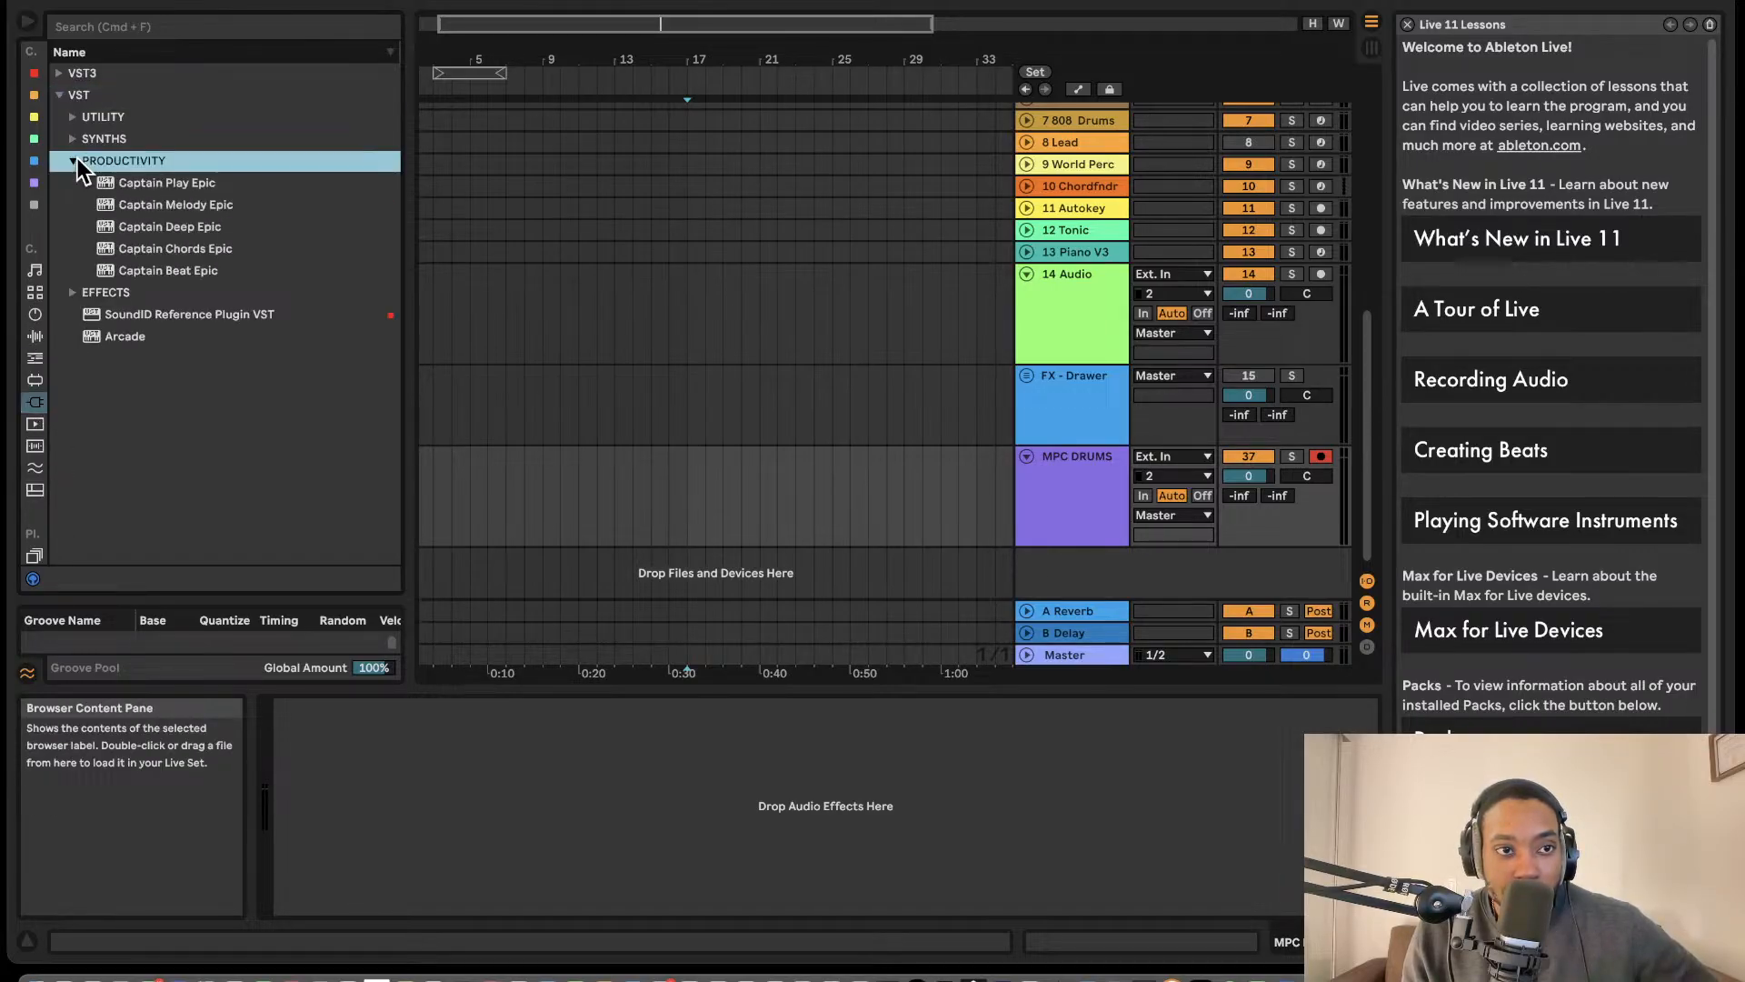
{"action": "left_click", "coordinate": [64, 73]}
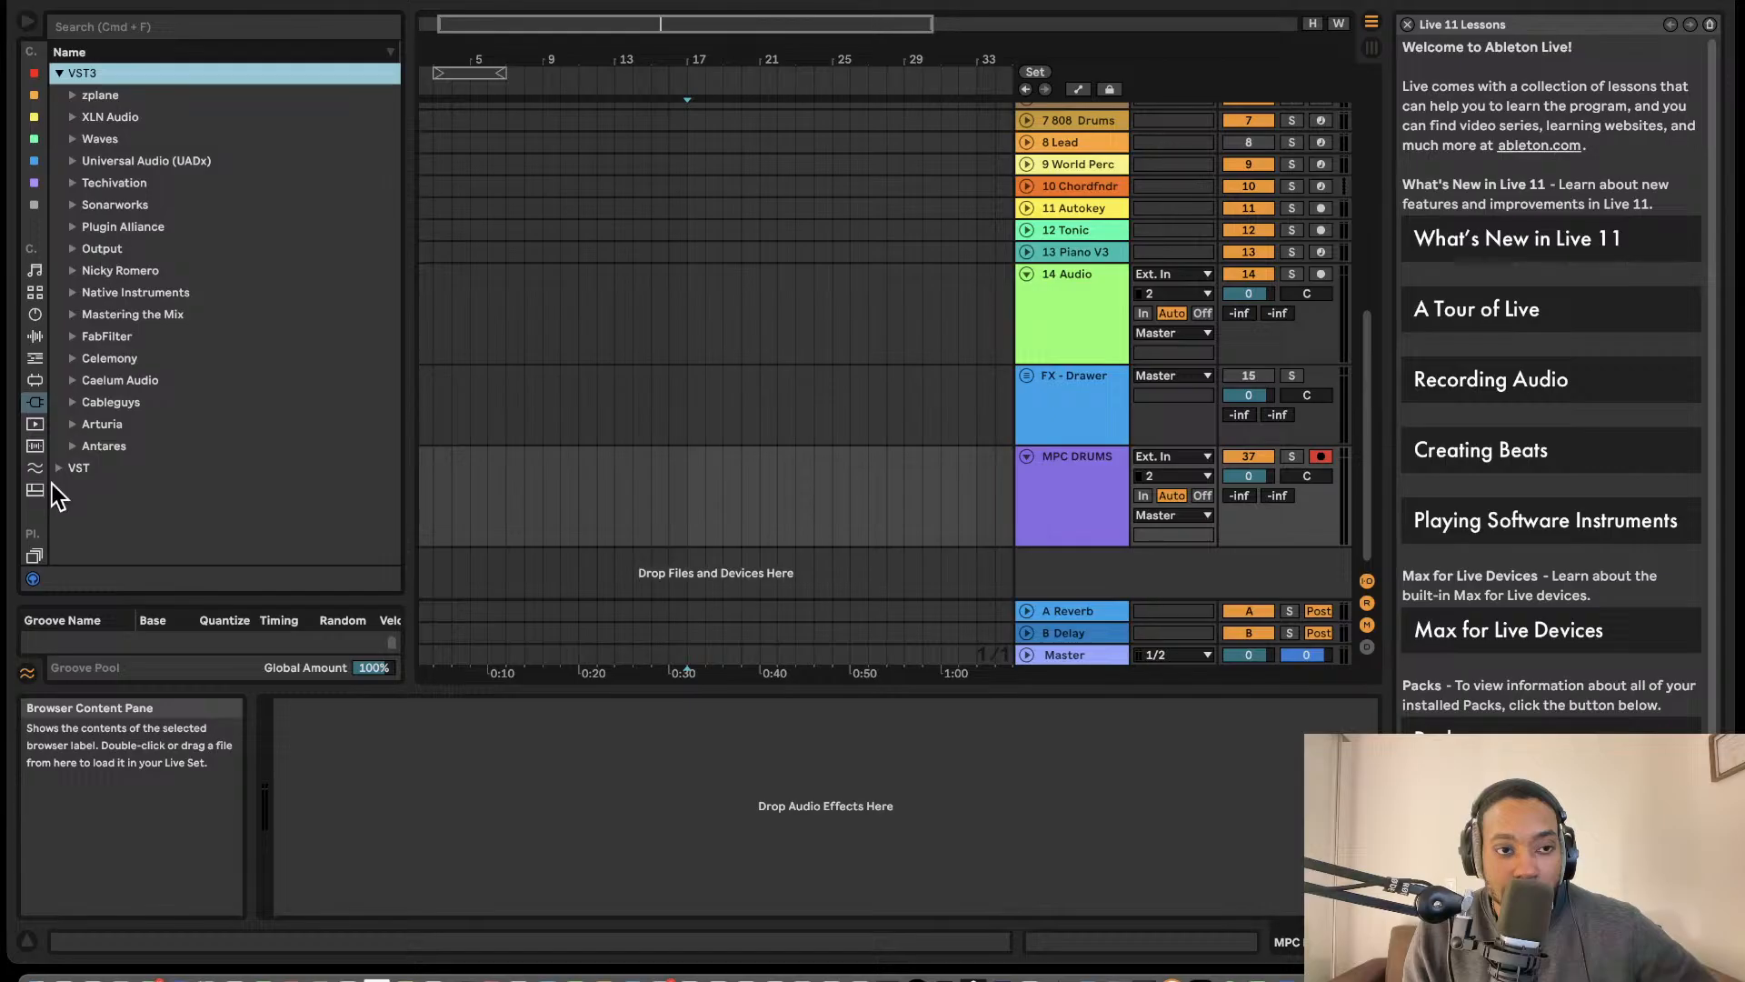
{"action": "left_click", "coordinate": [56, 466]}
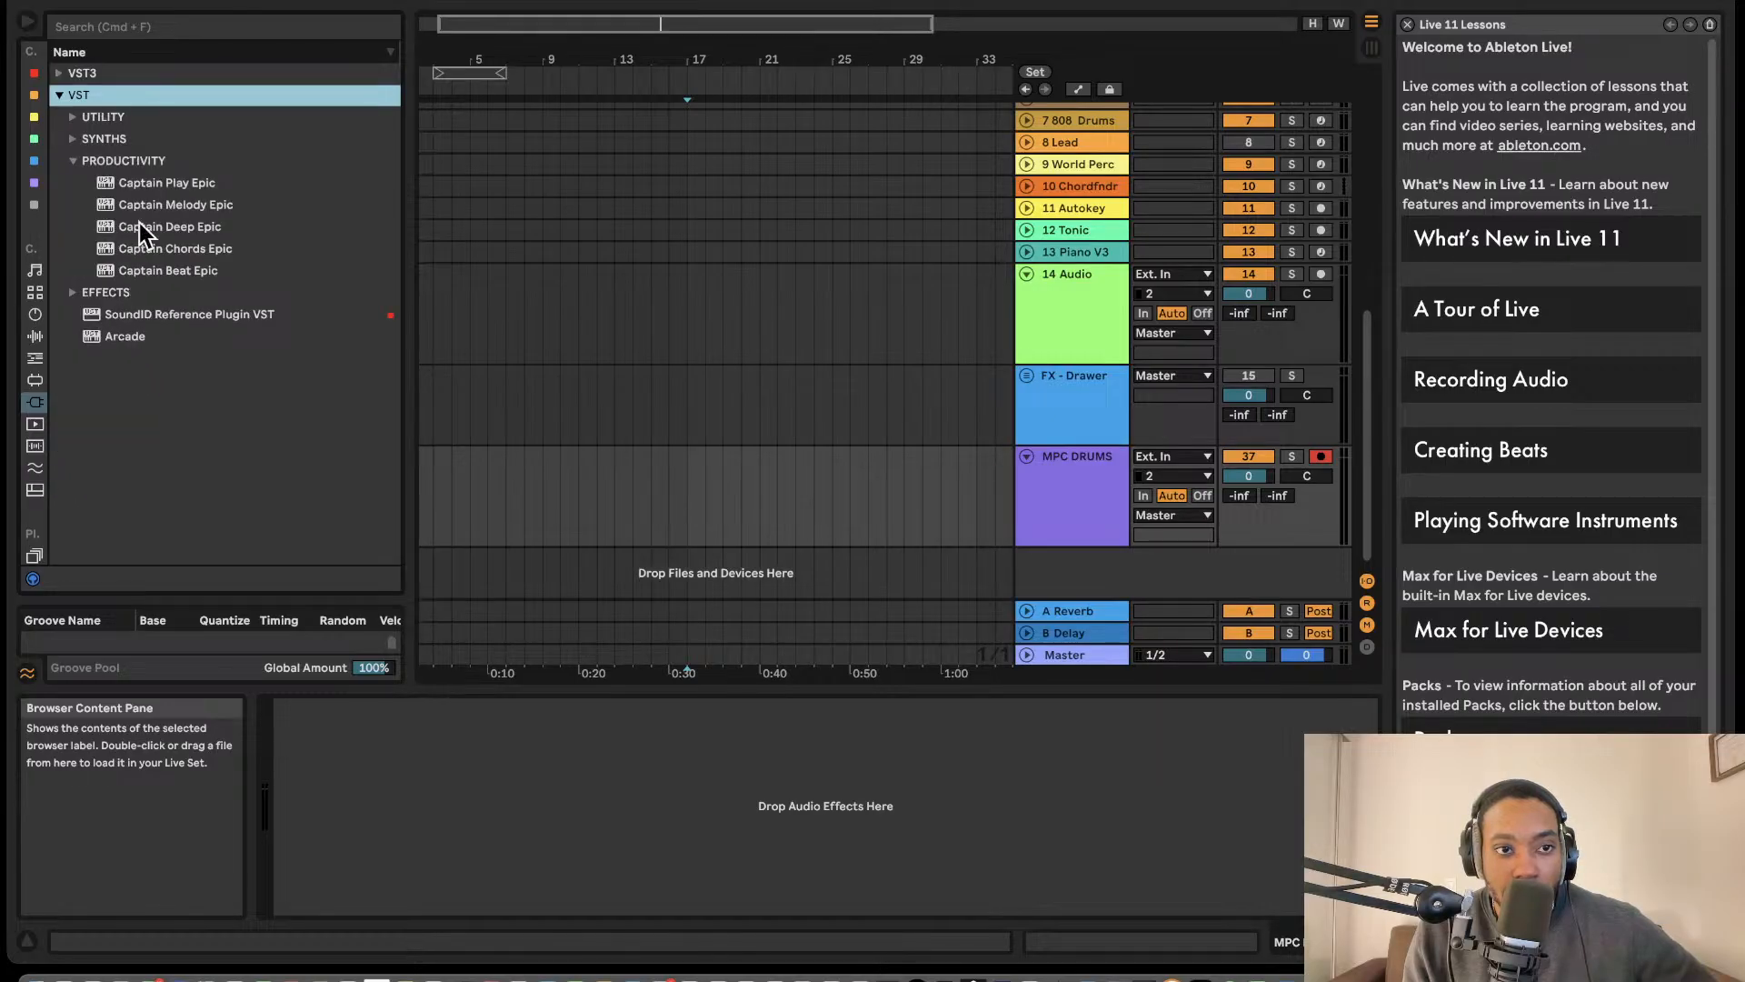
{"action": "left_click", "coordinate": [73, 117]}
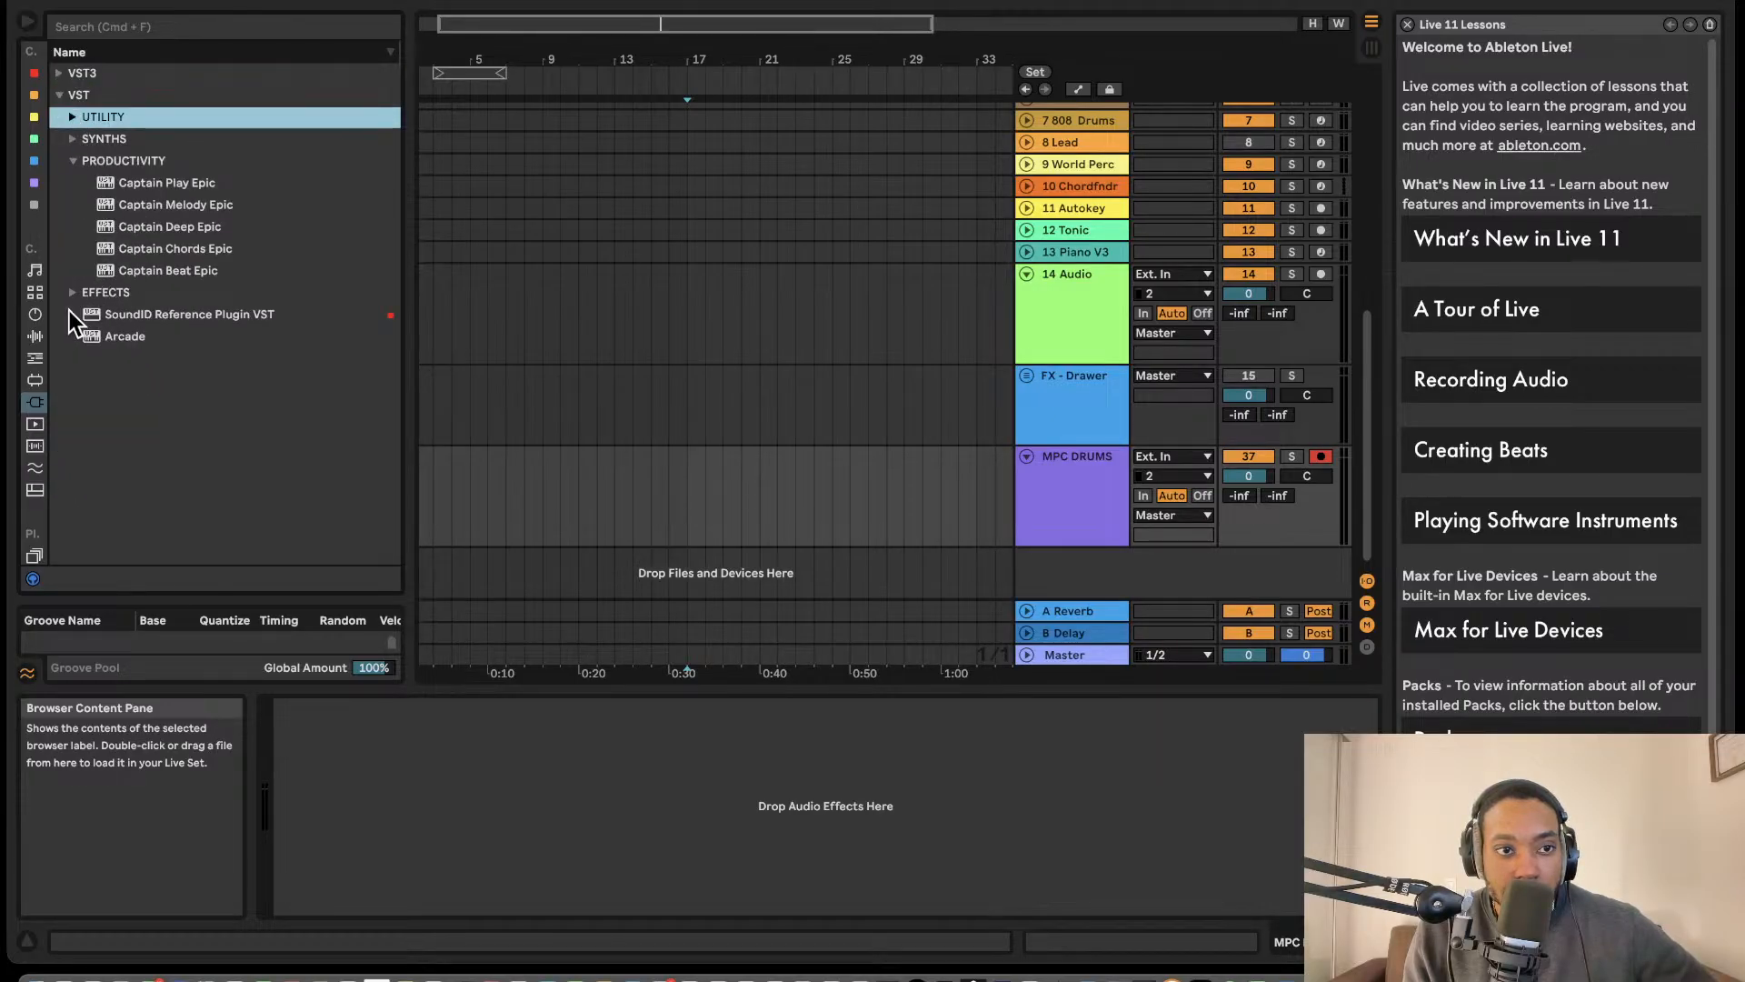
{"action": "left_click", "coordinate": [64, 78]}
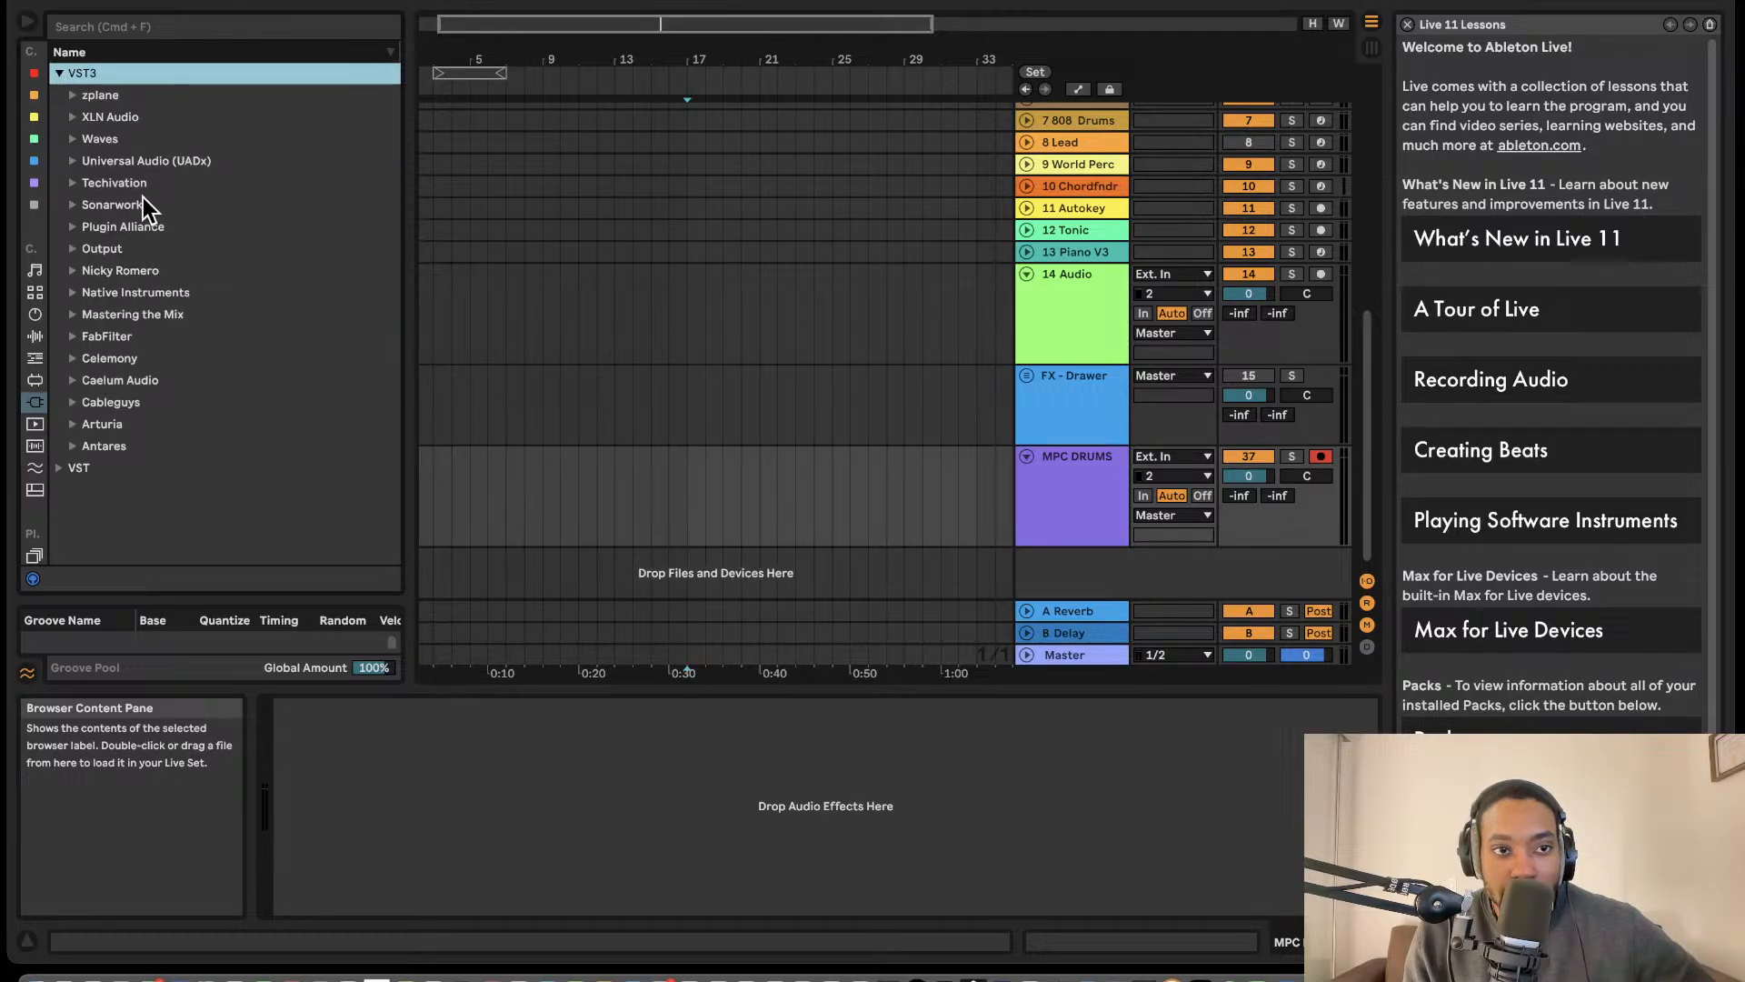
- Search the plug-ins for "reaktor", load the VST3 Reaktor 6 instrument onto a new track and open its plug-in window
{"action": "left_click", "coordinate": [151, 25]}
{"action": "type", "text": "reaktor"}
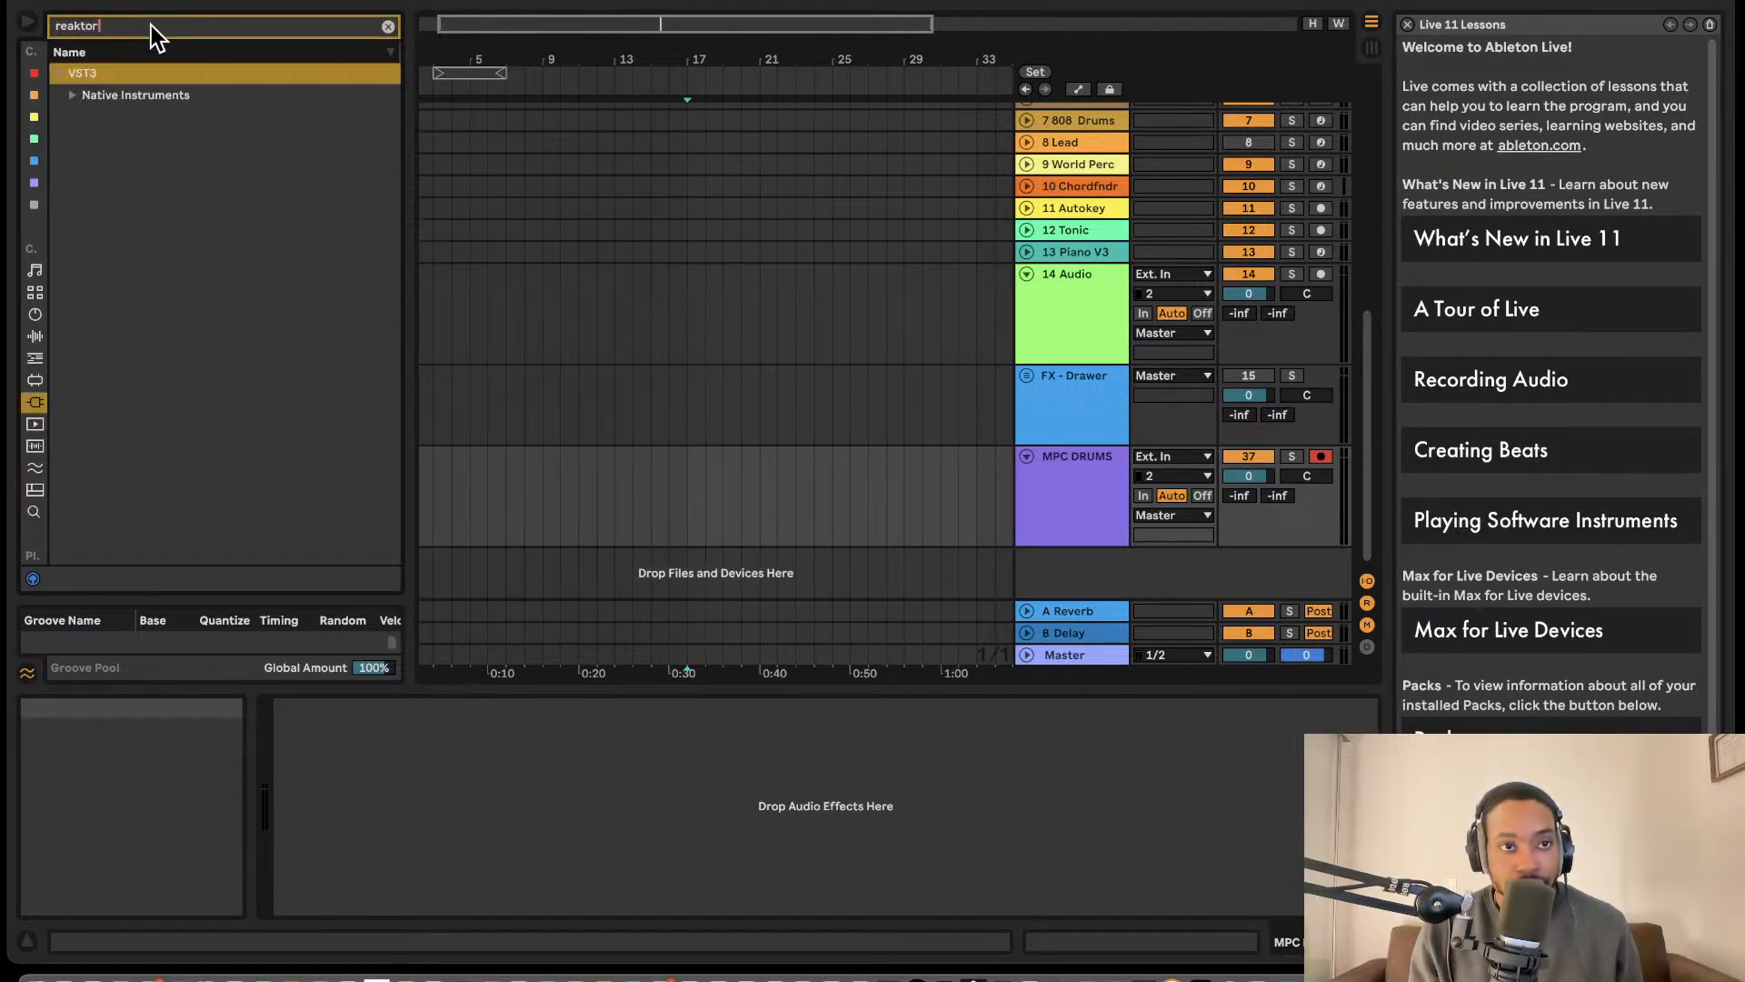
{"action": "left_click", "coordinate": [84, 101]}
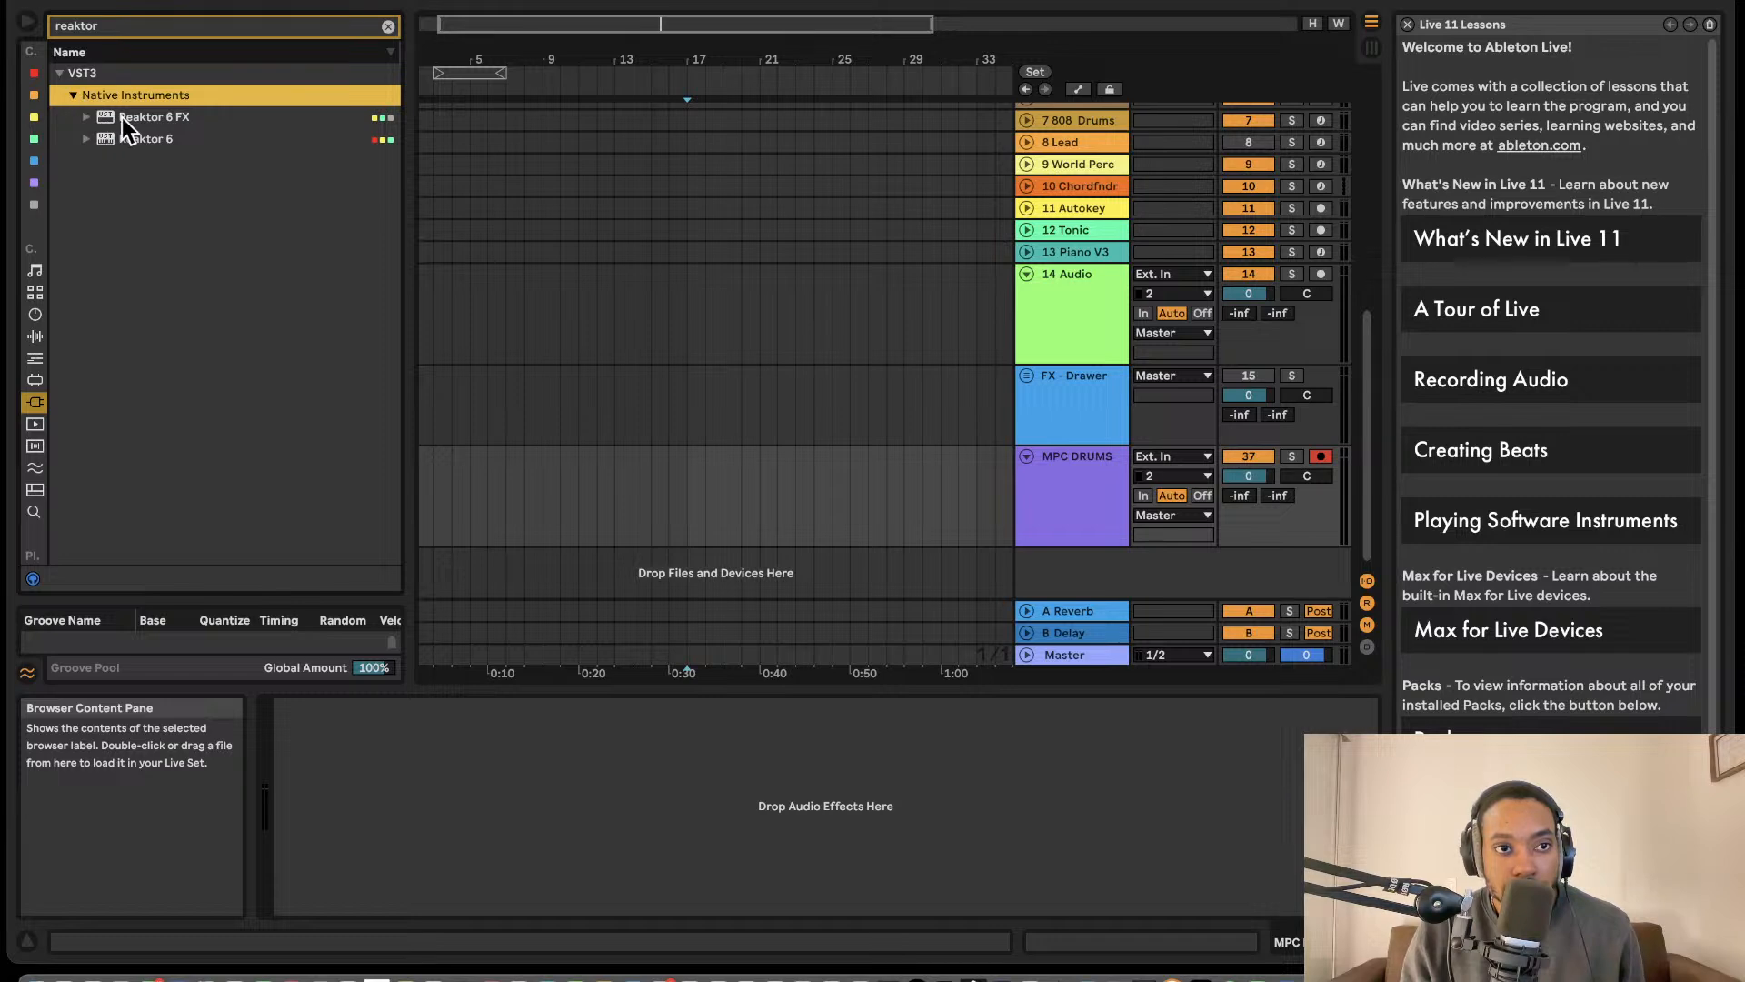
{"action": "left_click_drag", "start_coordinate": [136, 138], "coordinate": [732, 618]}
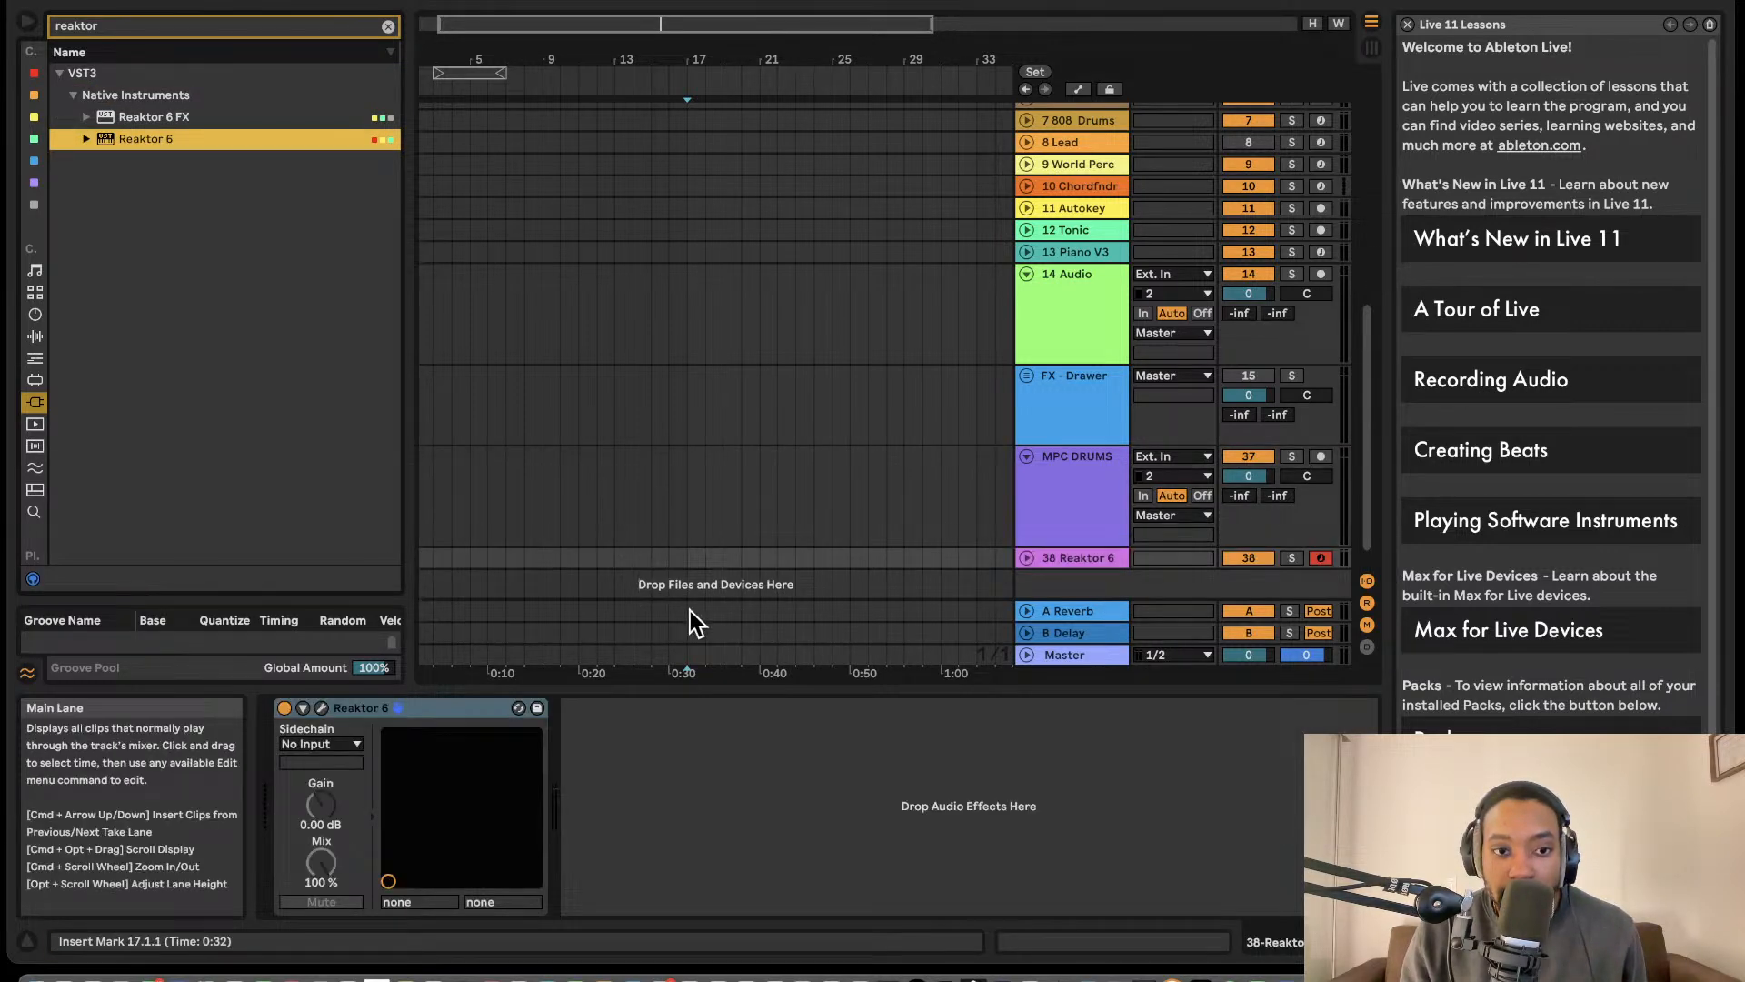
{"action": "left_click", "coordinate": [323, 709]}
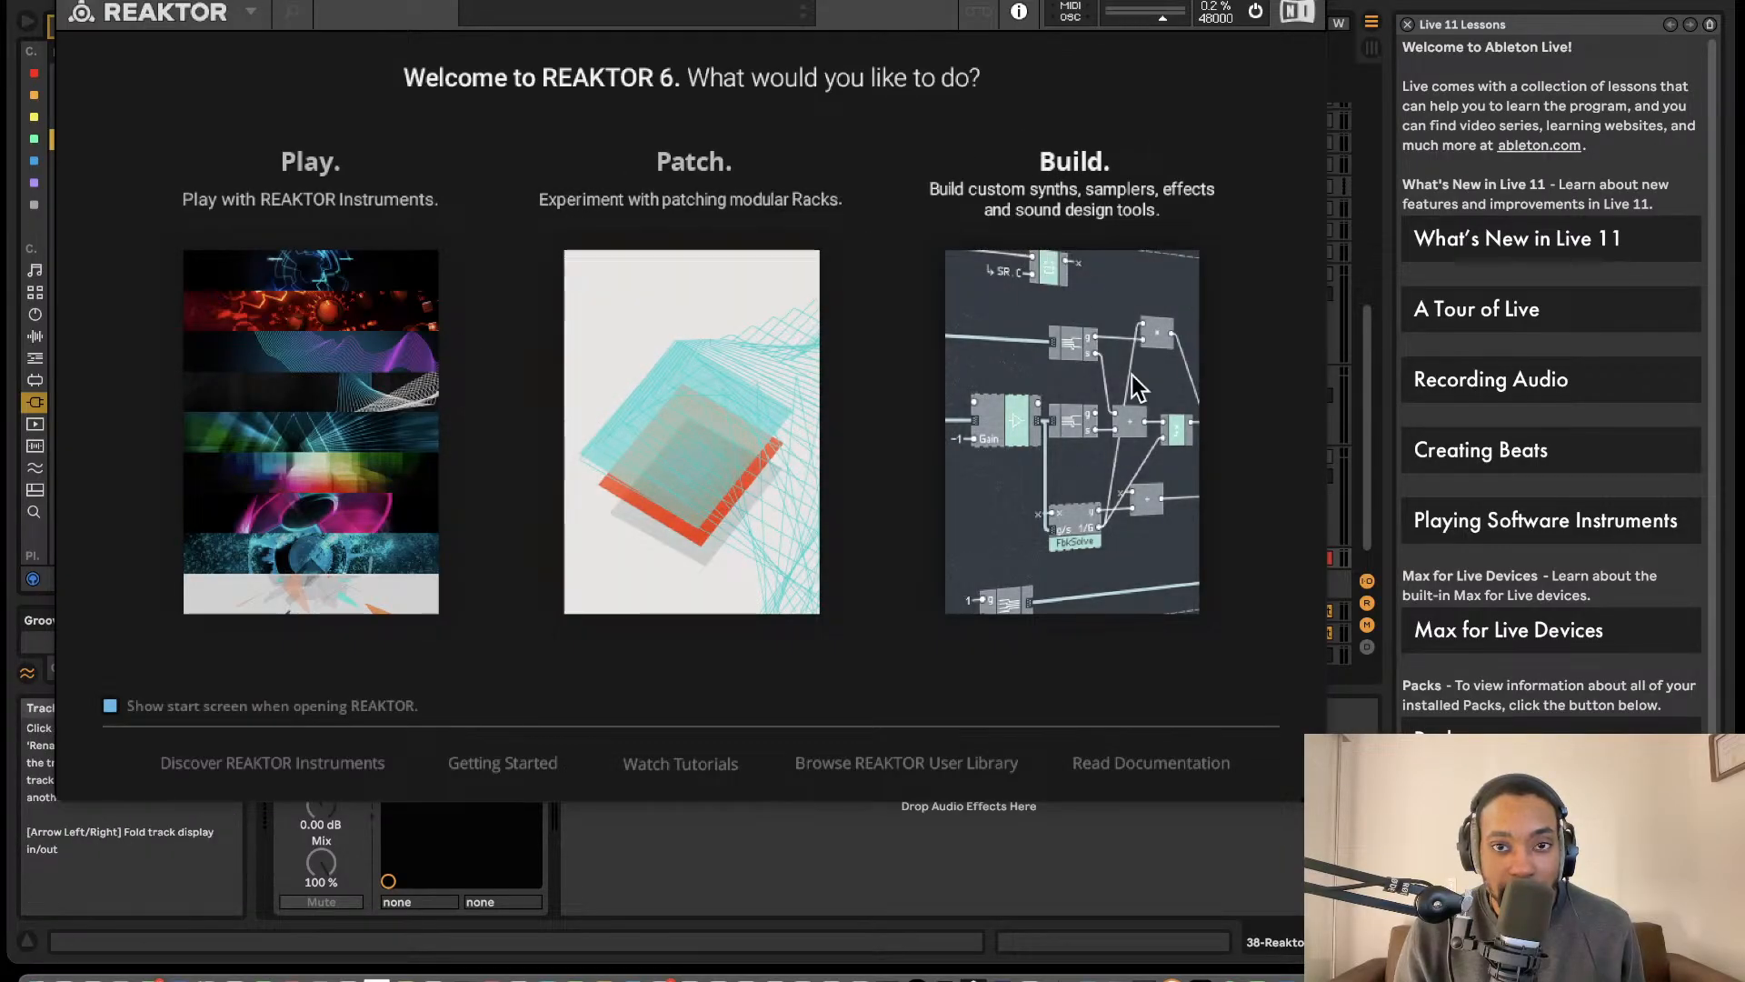
- Start a custom Build project in Reaktor with an enlarged window and add a Util Note In block to the structure
{"action": "left_click", "coordinate": [1075, 310]}
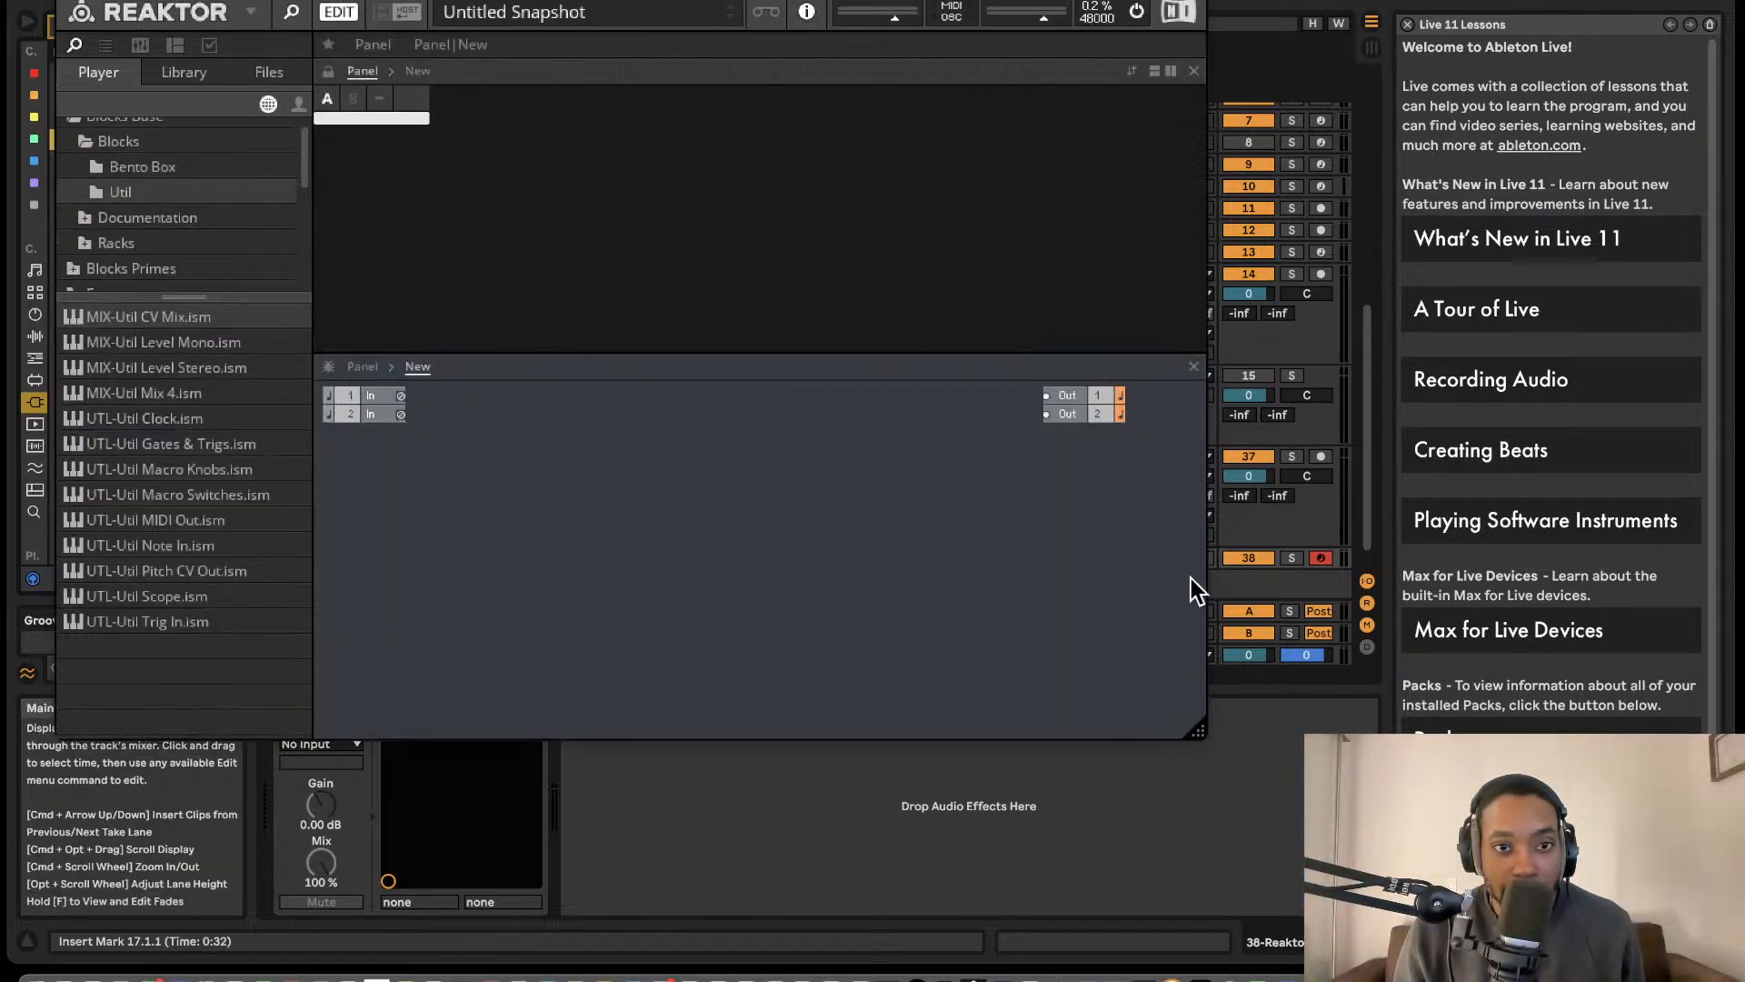
{"action": "left_click_drag", "start_coordinate": [1199, 730], "coordinate": [1389, 807]}
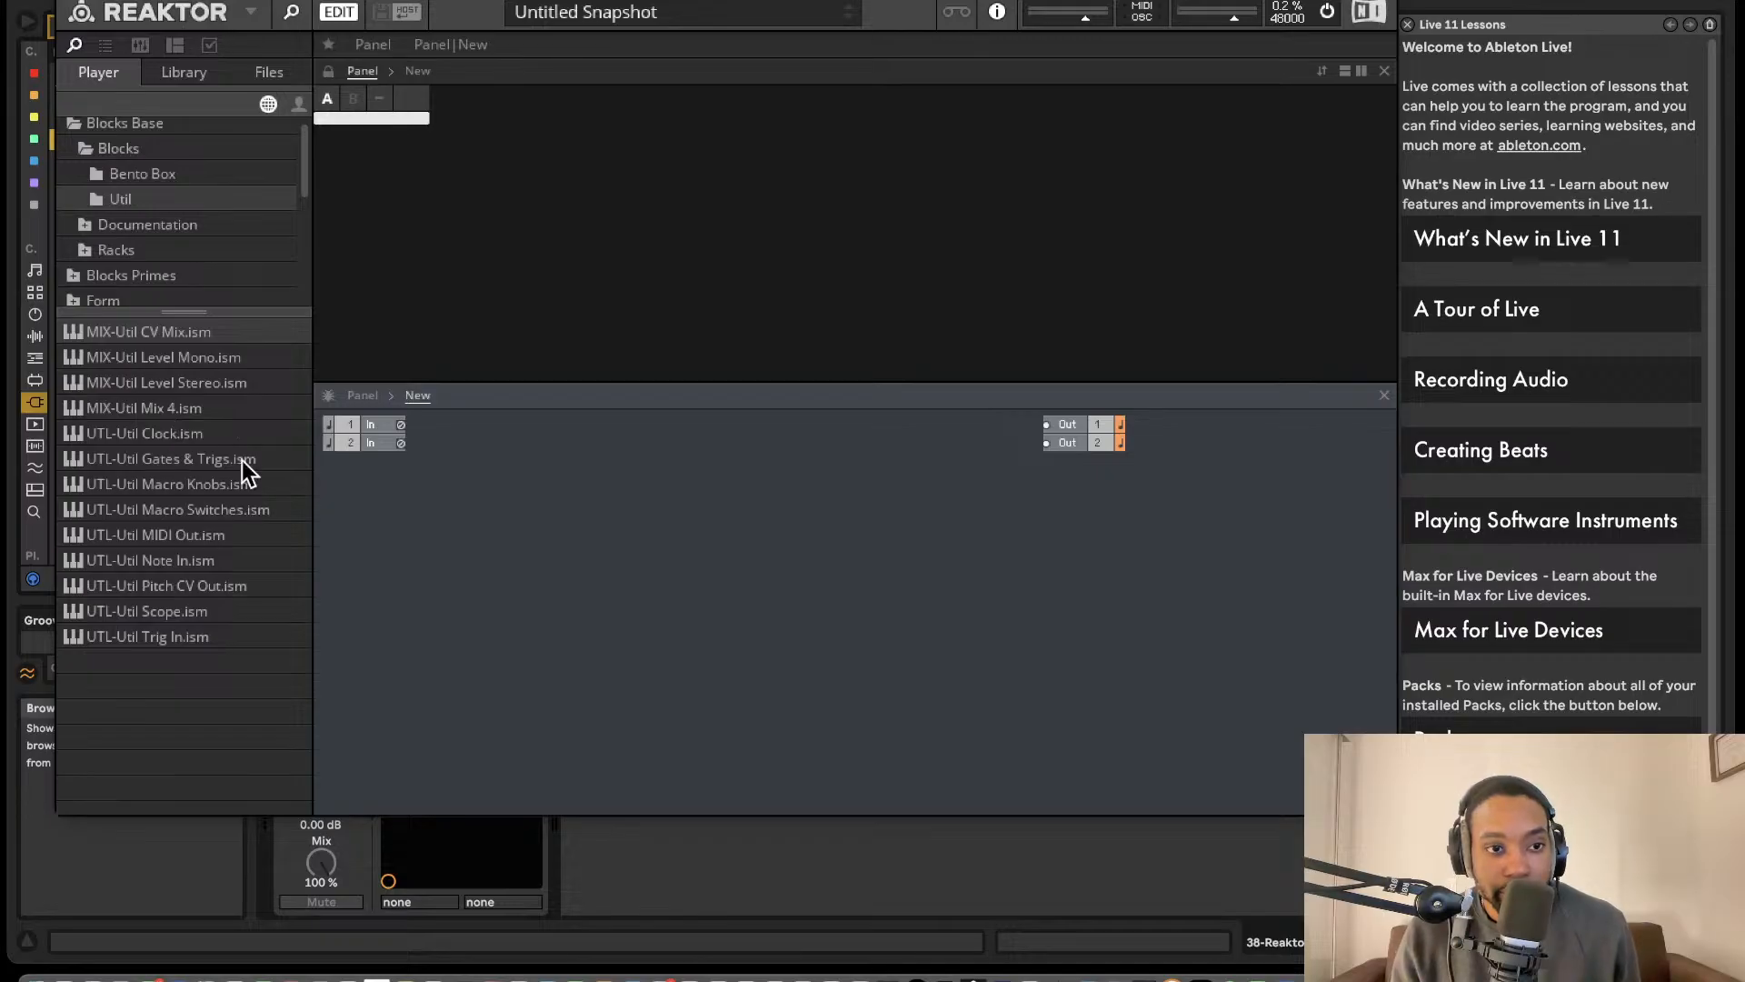
{"action": "left_click", "coordinate": [145, 178]}
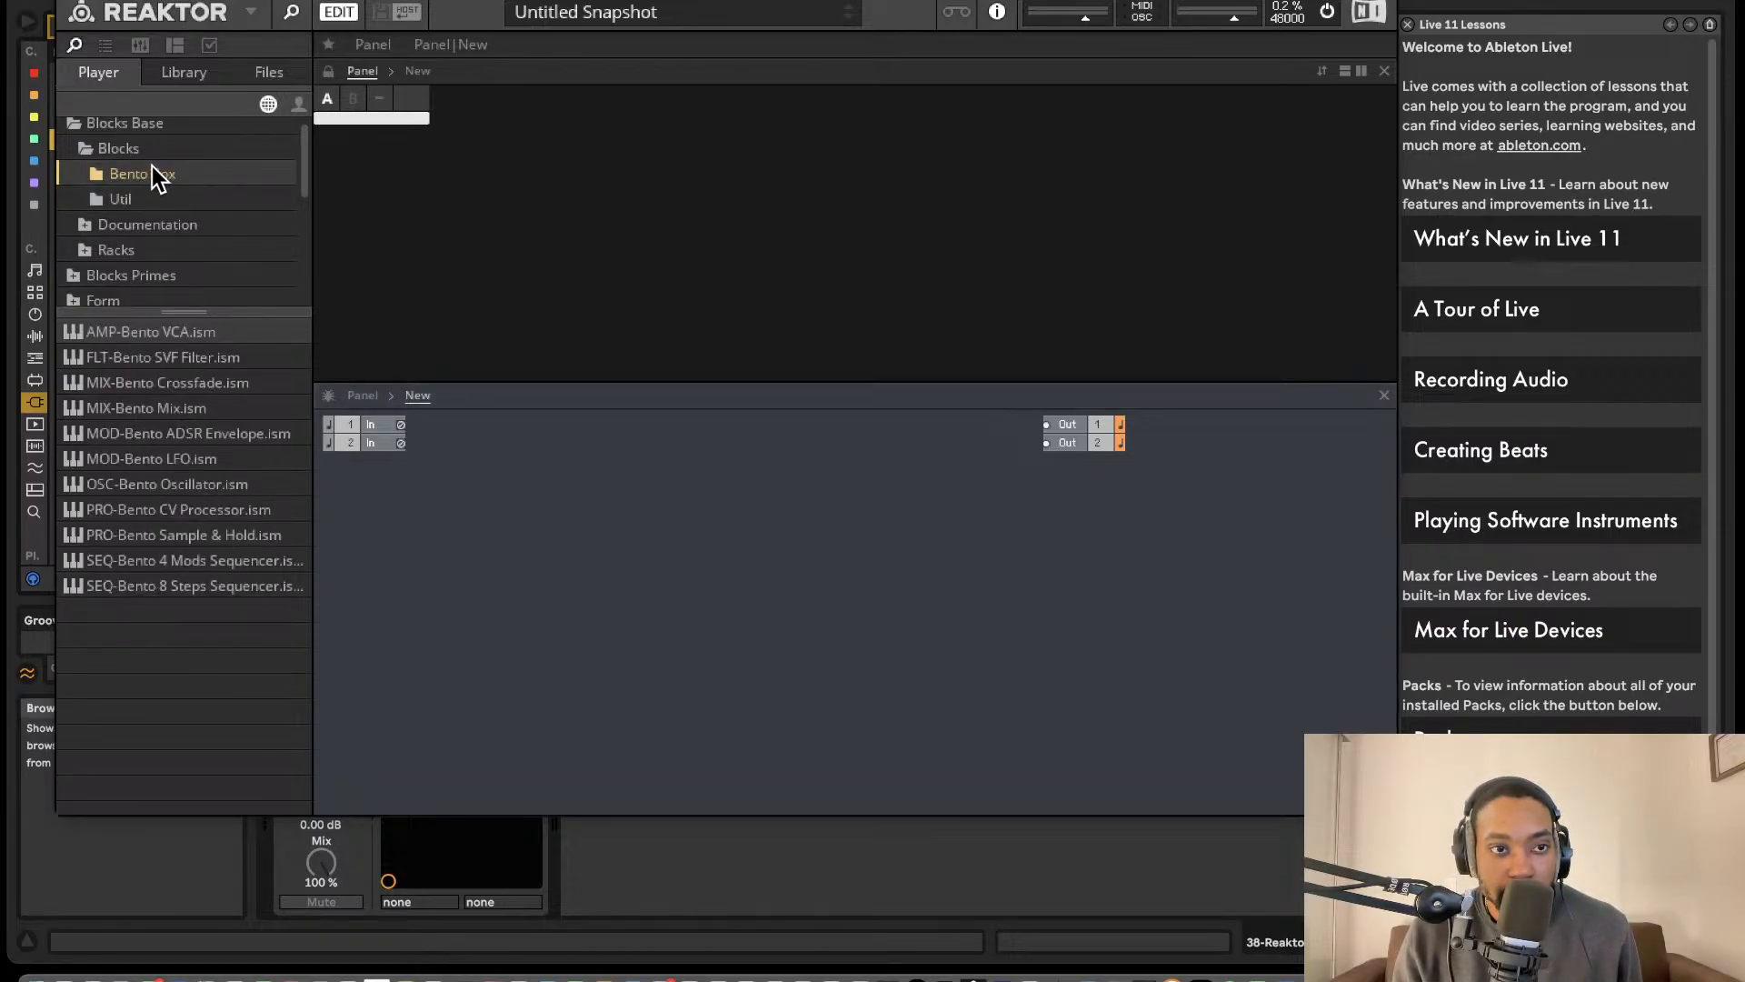
{"action": "left_click", "coordinate": [142, 200]}
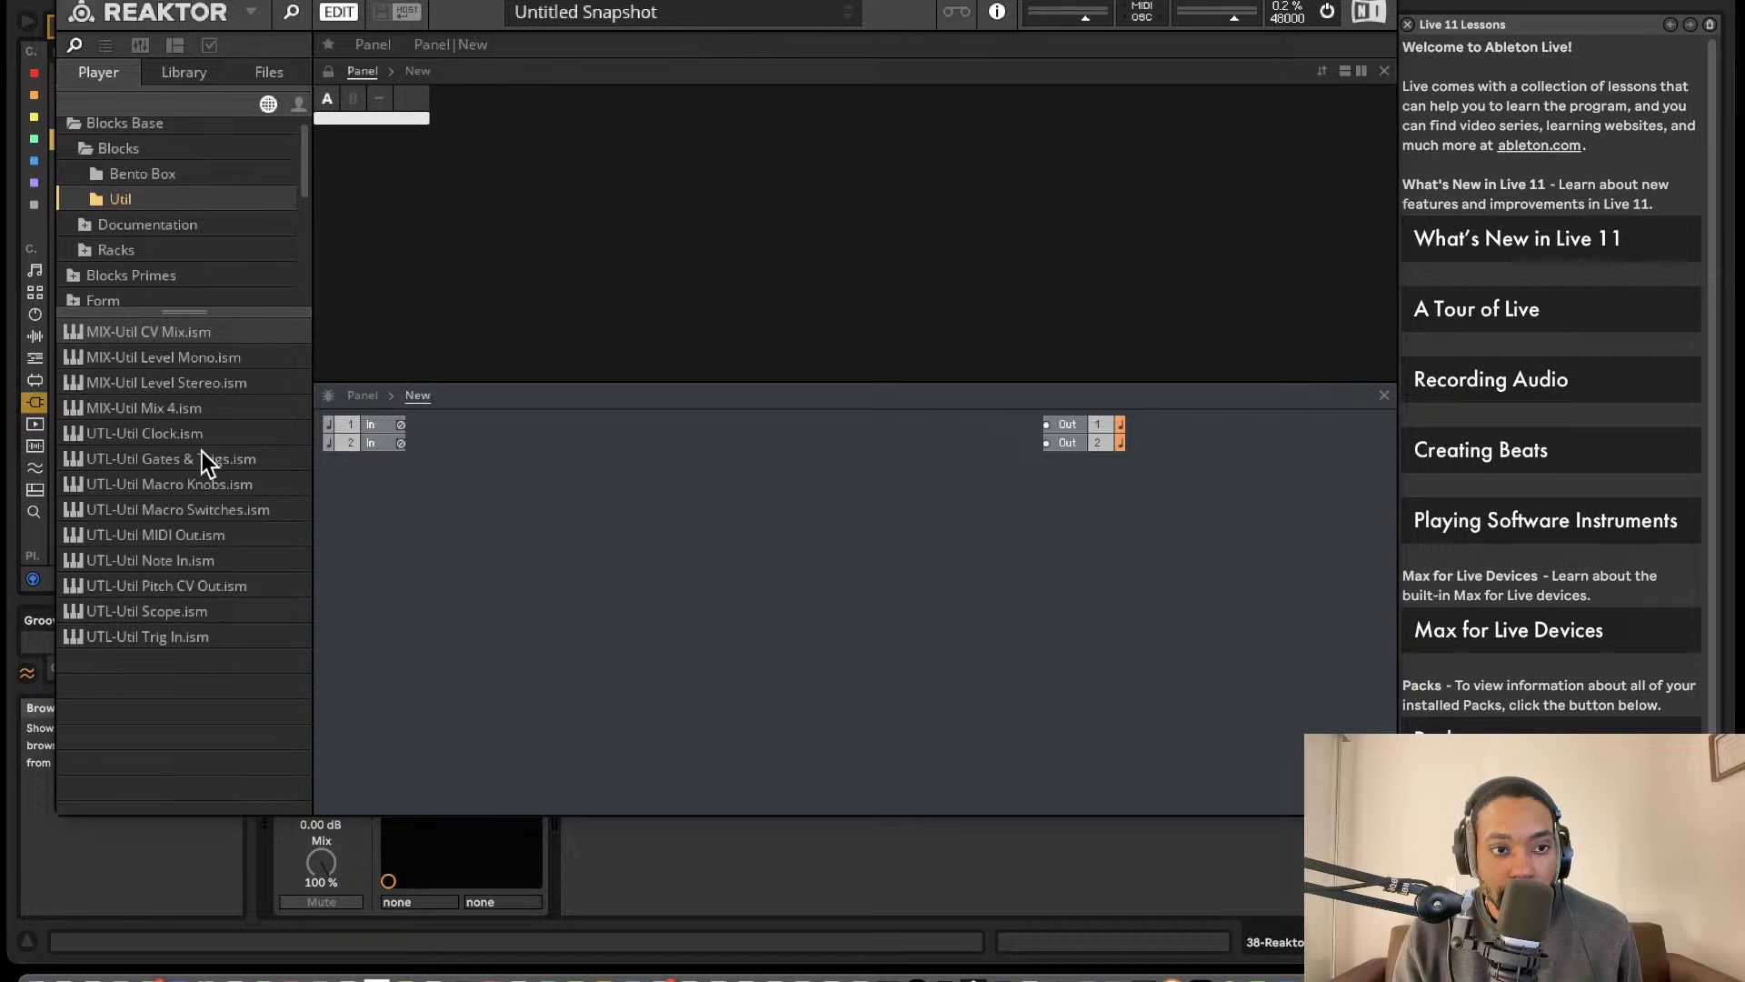
{"action": "left_click_drag", "start_coordinate": [166, 567], "coordinate": [461, 527]}
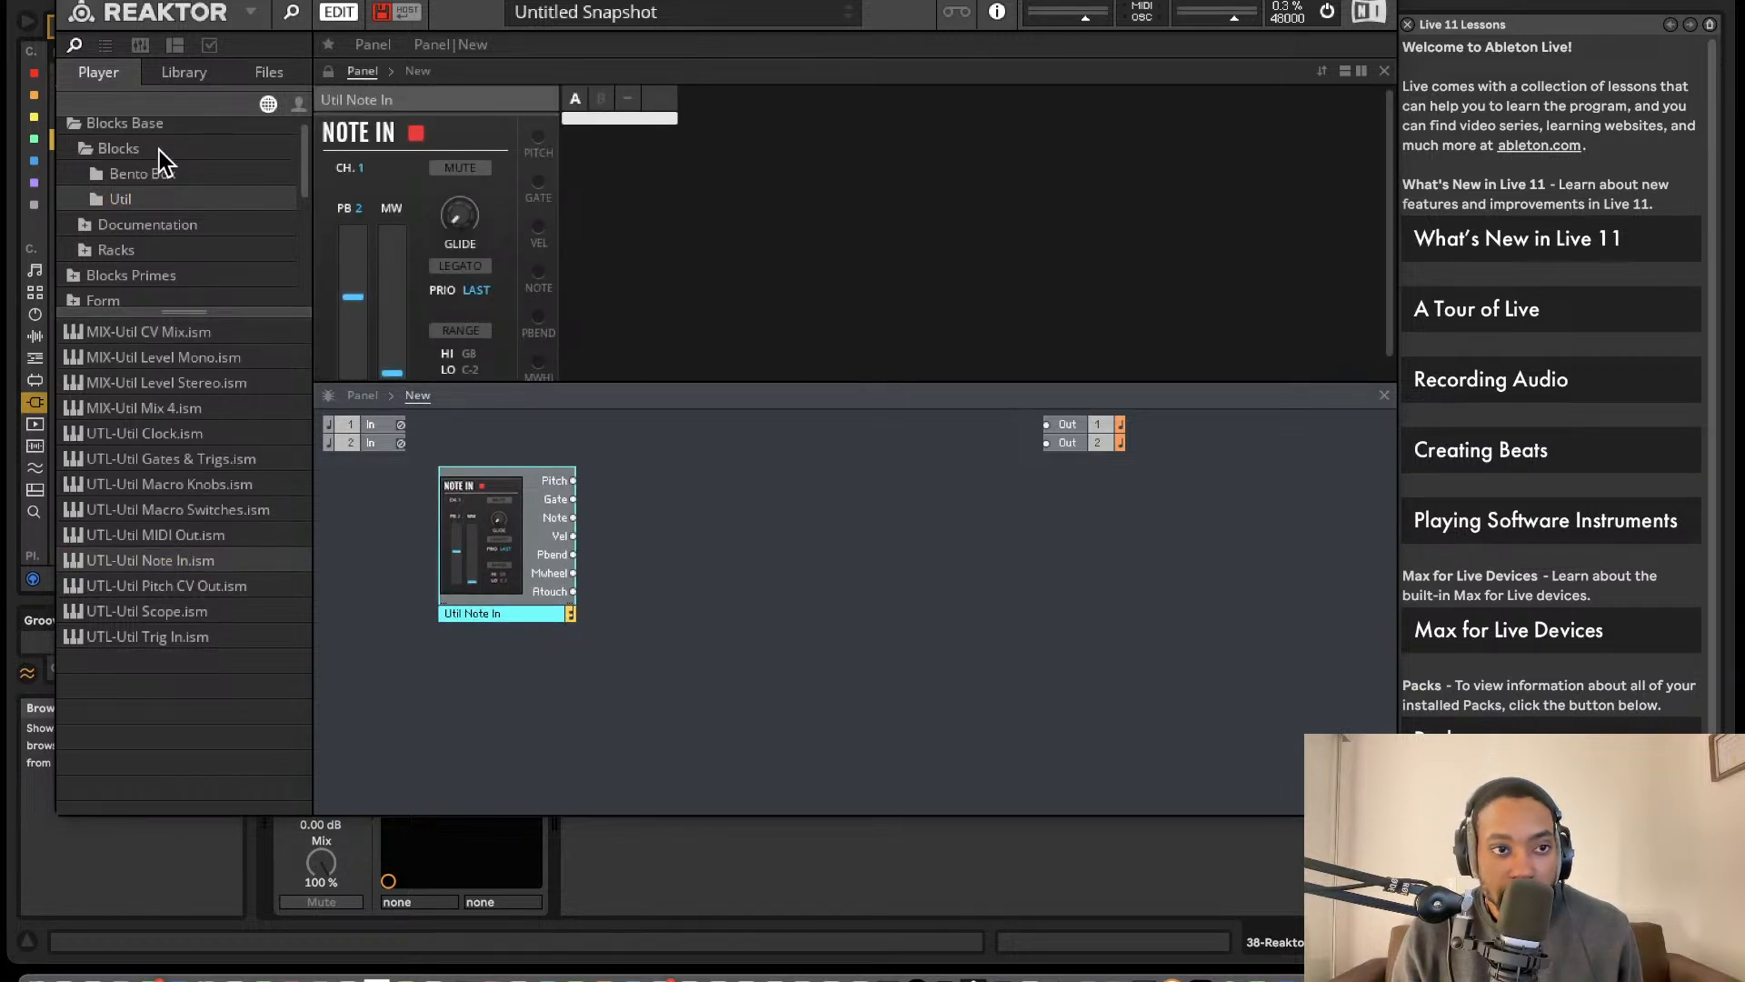
- Add the Bento Box Oscillator, SVF Filter and VCA blocks in a row beside the Note In block
{"action": "left_click", "coordinate": [162, 175]}
{"action": "left_click_drag", "start_coordinate": [207, 484], "coordinate": [631, 464]}
{"action": "left_click_drag", "start_coordinate": [758, 516], "coordinate": [729, 537]}
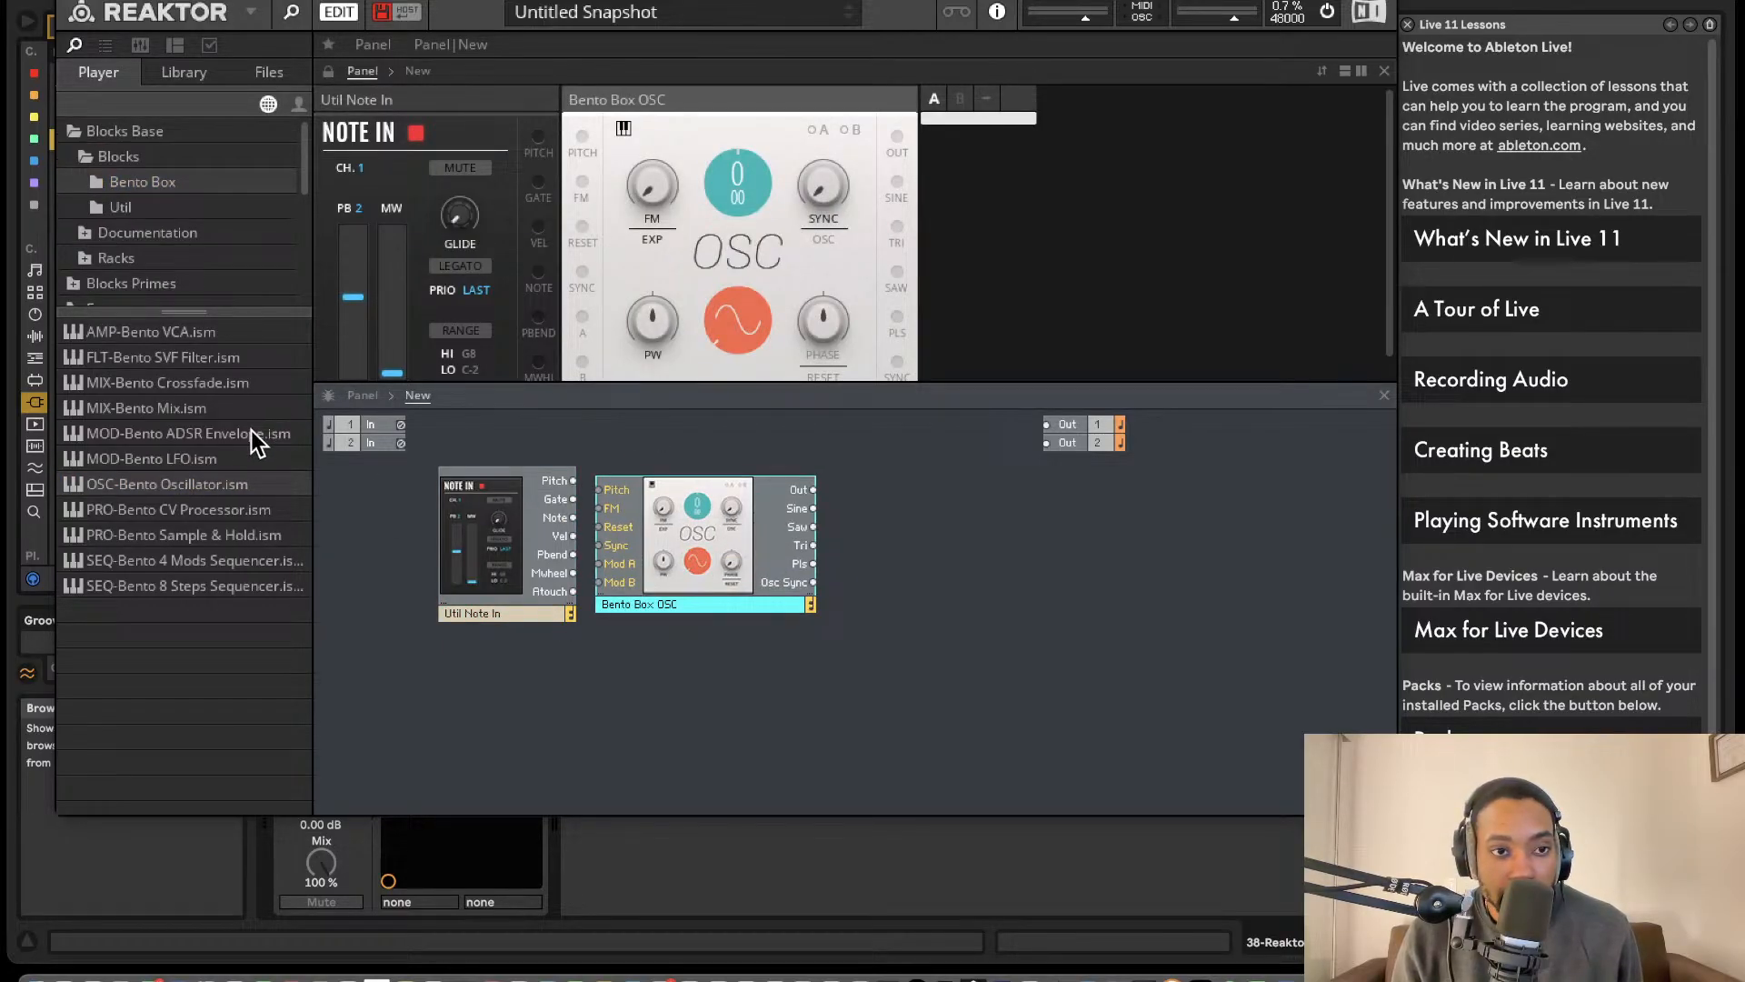
{"action": "left_click_drag", "start_coordinate": [208, 357], "coordinate": [815, 440]}
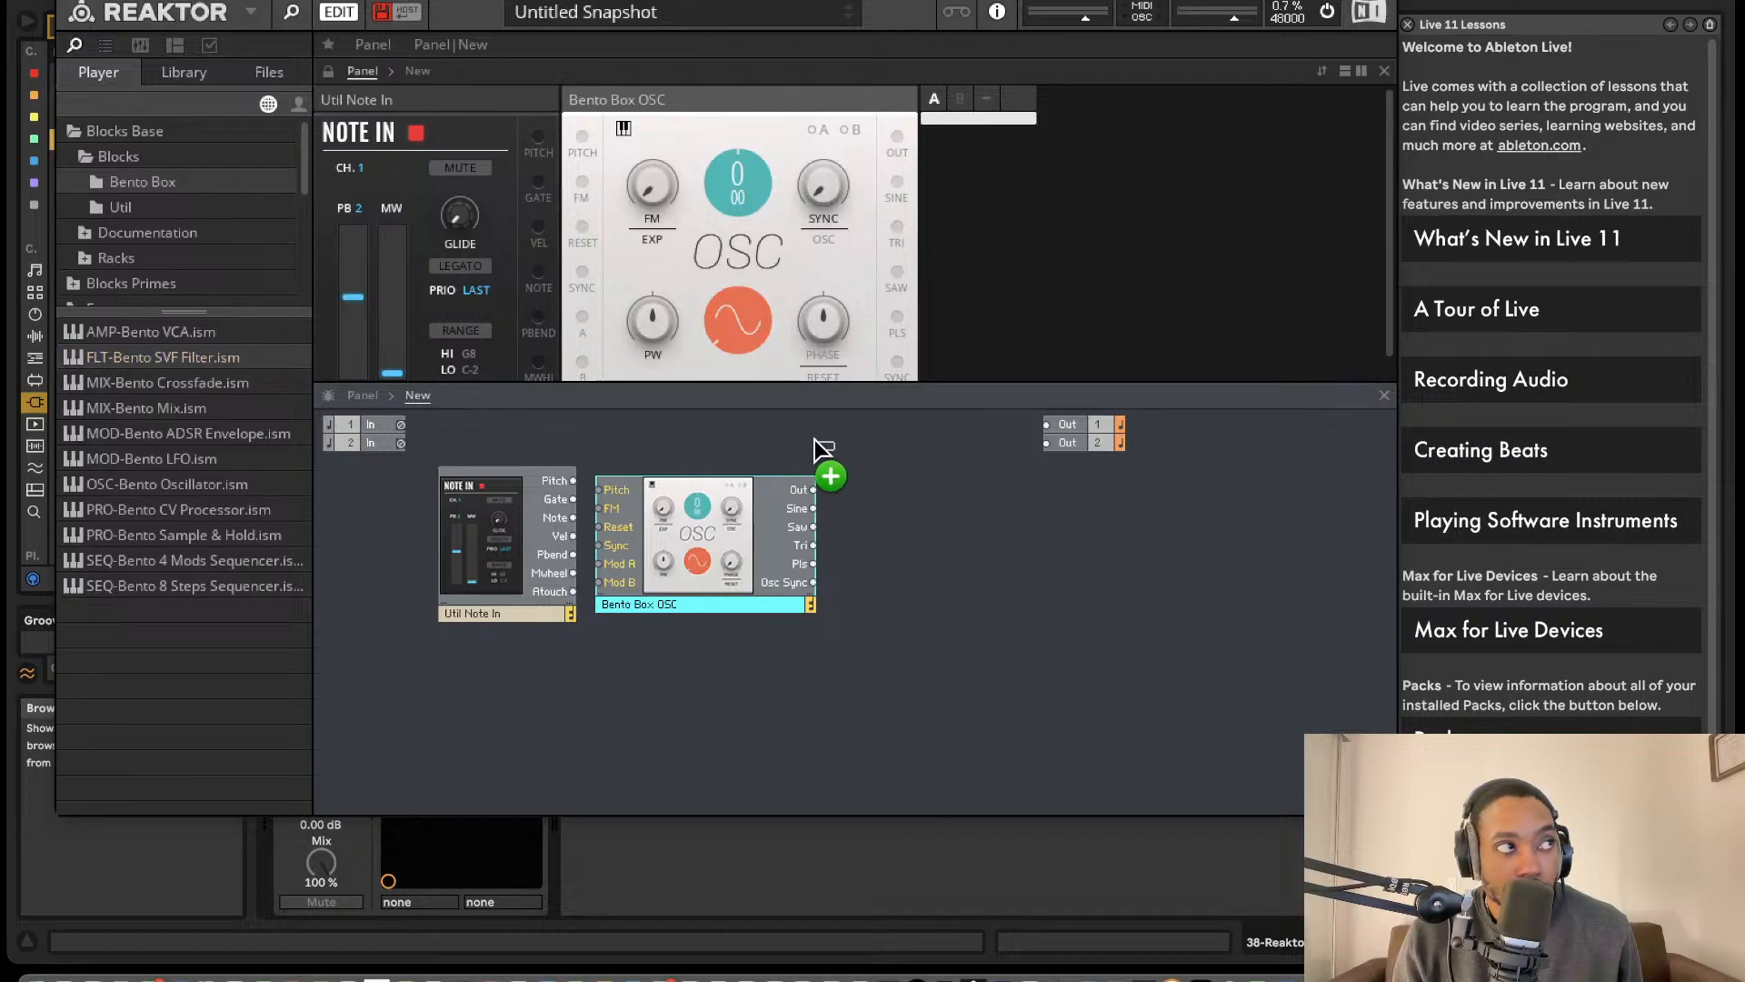
{"action": "left_click_drag", "start_coordinate": [843, 515], "coordinate": [845, 515]}
{"action": "left_click_drag", "start_coordinate": [188, 332], "coordinate": [1056, 509]}
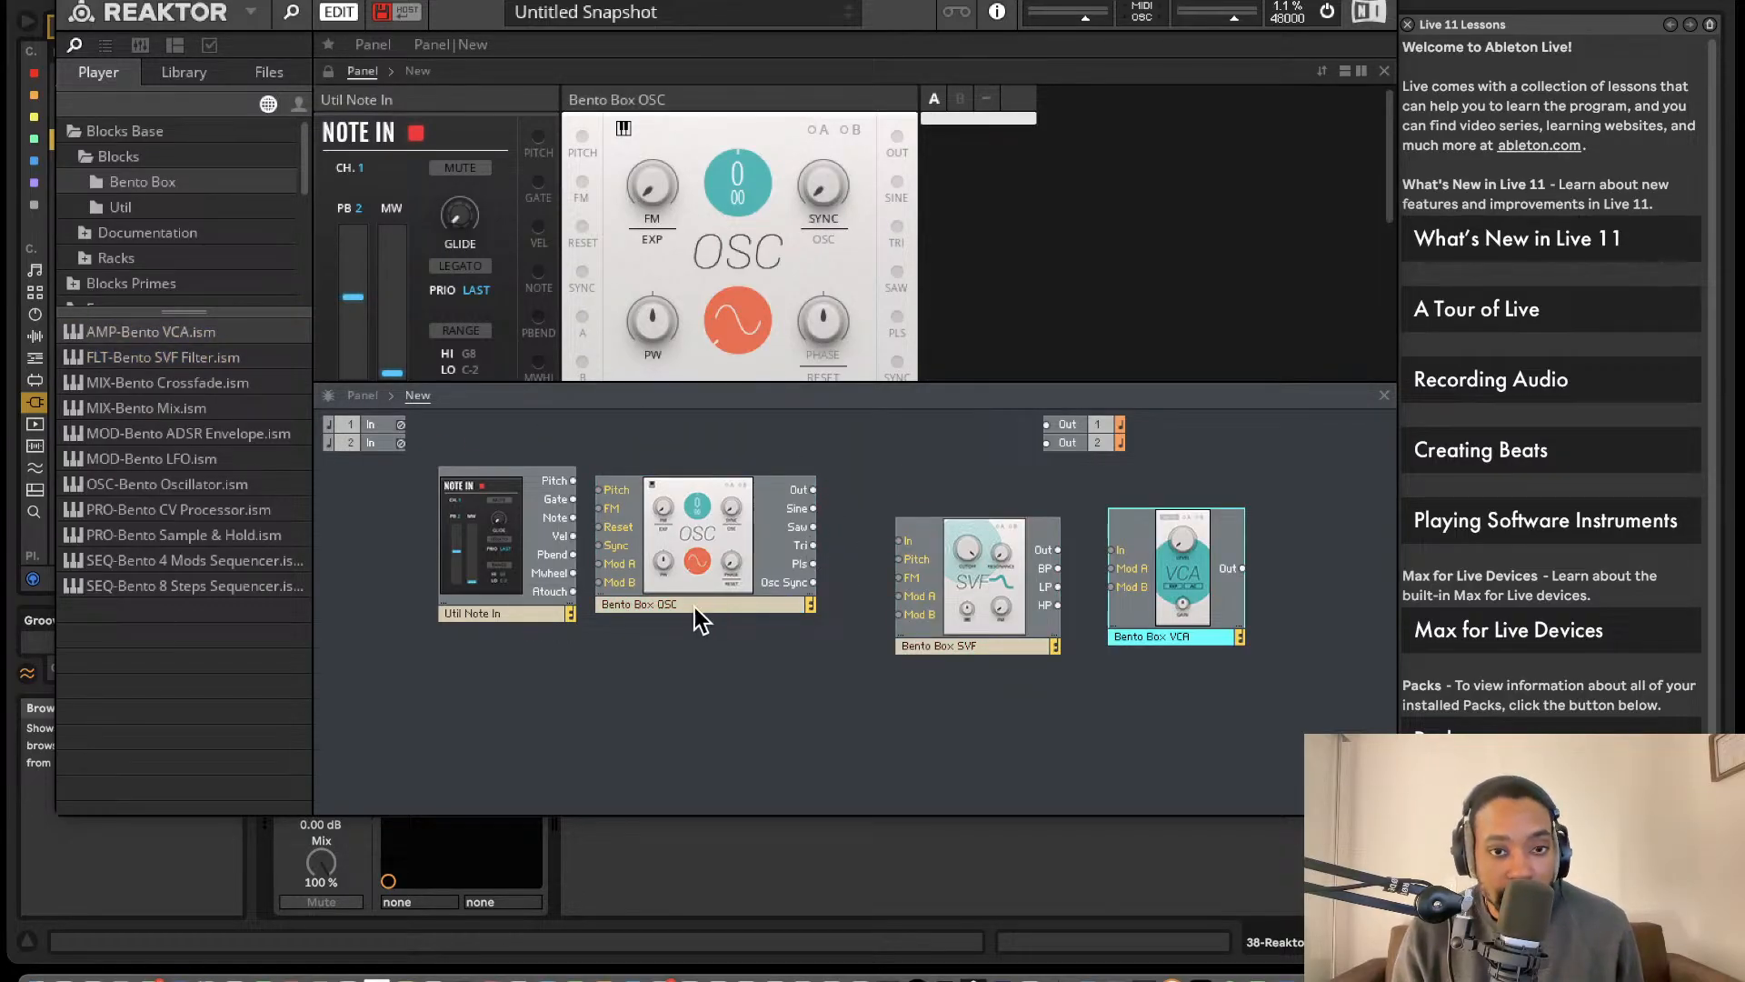
- Wire Note In's Pitch to the oscillator's Pitch, and the oscillator's Out through the SVF and VCA to Outs 1 and 2
{"action": "left_click_drag", "start_coordinate": [531, 507], "coordinate": [447, 536]}
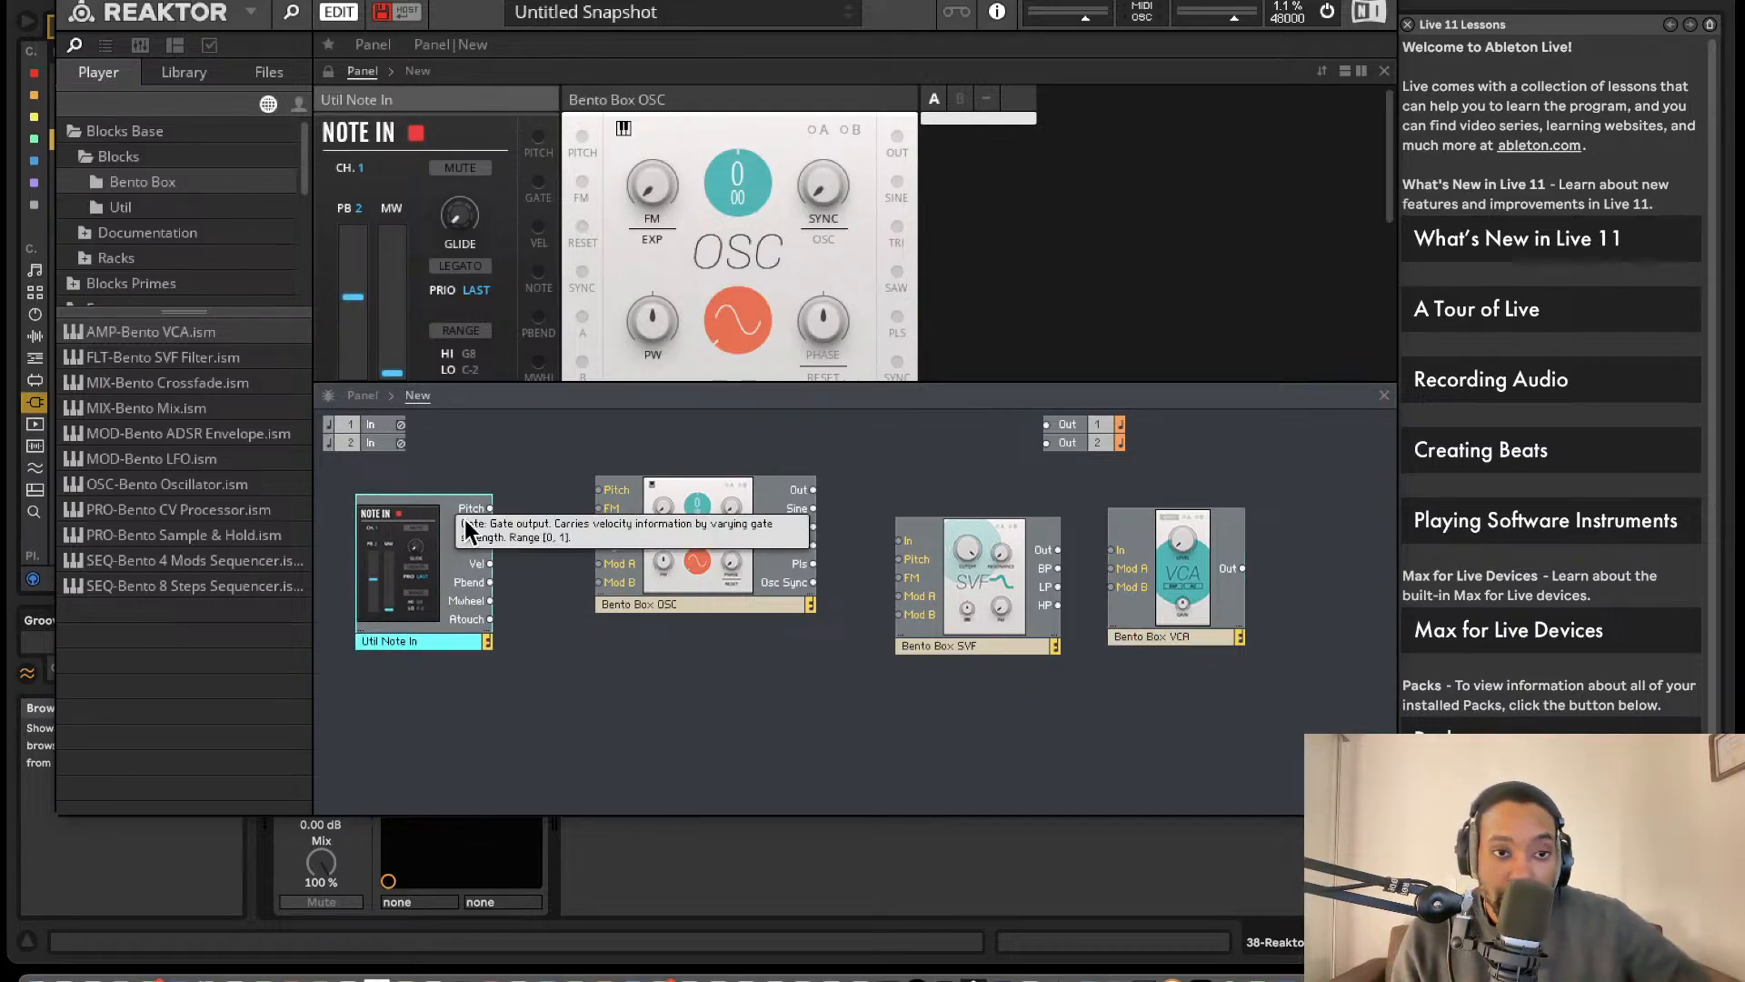
{"action": "left_click_drag", "start_coordinate": [490, 508], "coordinate": [599, 508]}
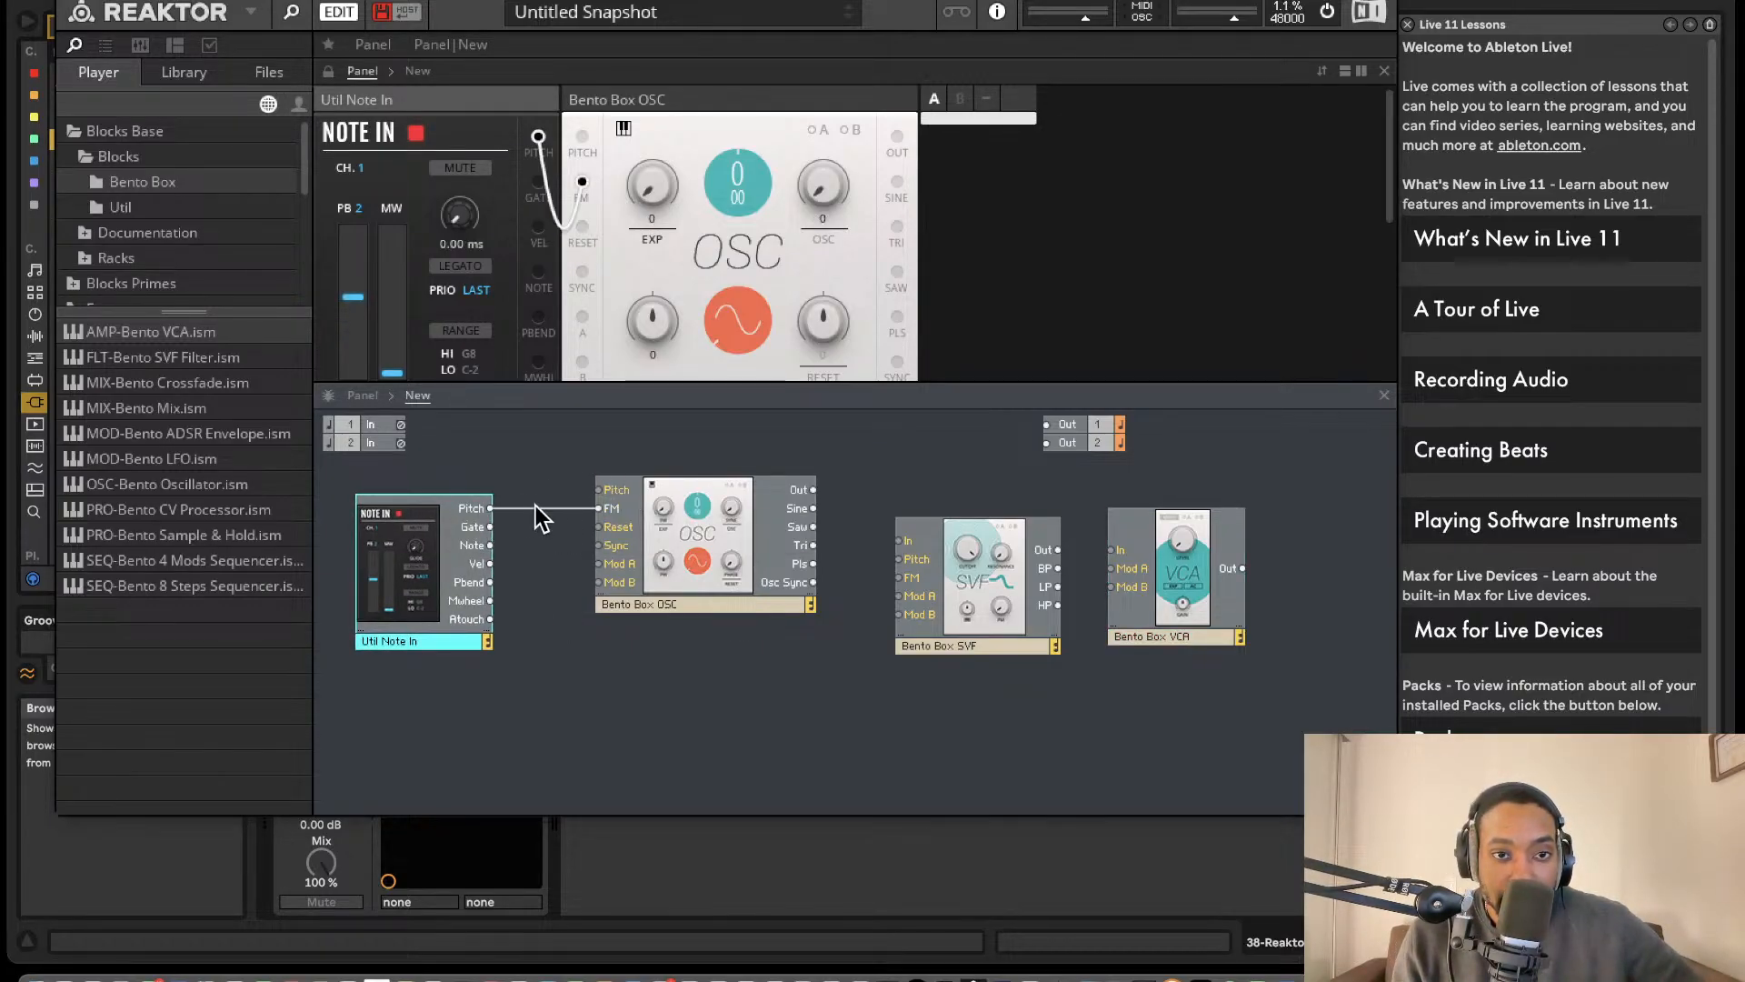
{"action": "key", "text": "Delete"}
{"action": "left_click_drag", "start_coordinate": [490, 508], "coordinate": [611, 489]}
{"action": "left_click_drag", "start_coordinate": [813, 489], "coordinate": [1111, 549]}
{"action": "left_click_drag", "start_coordinate": [1209, 569], "coordinate": [1046, 425]}
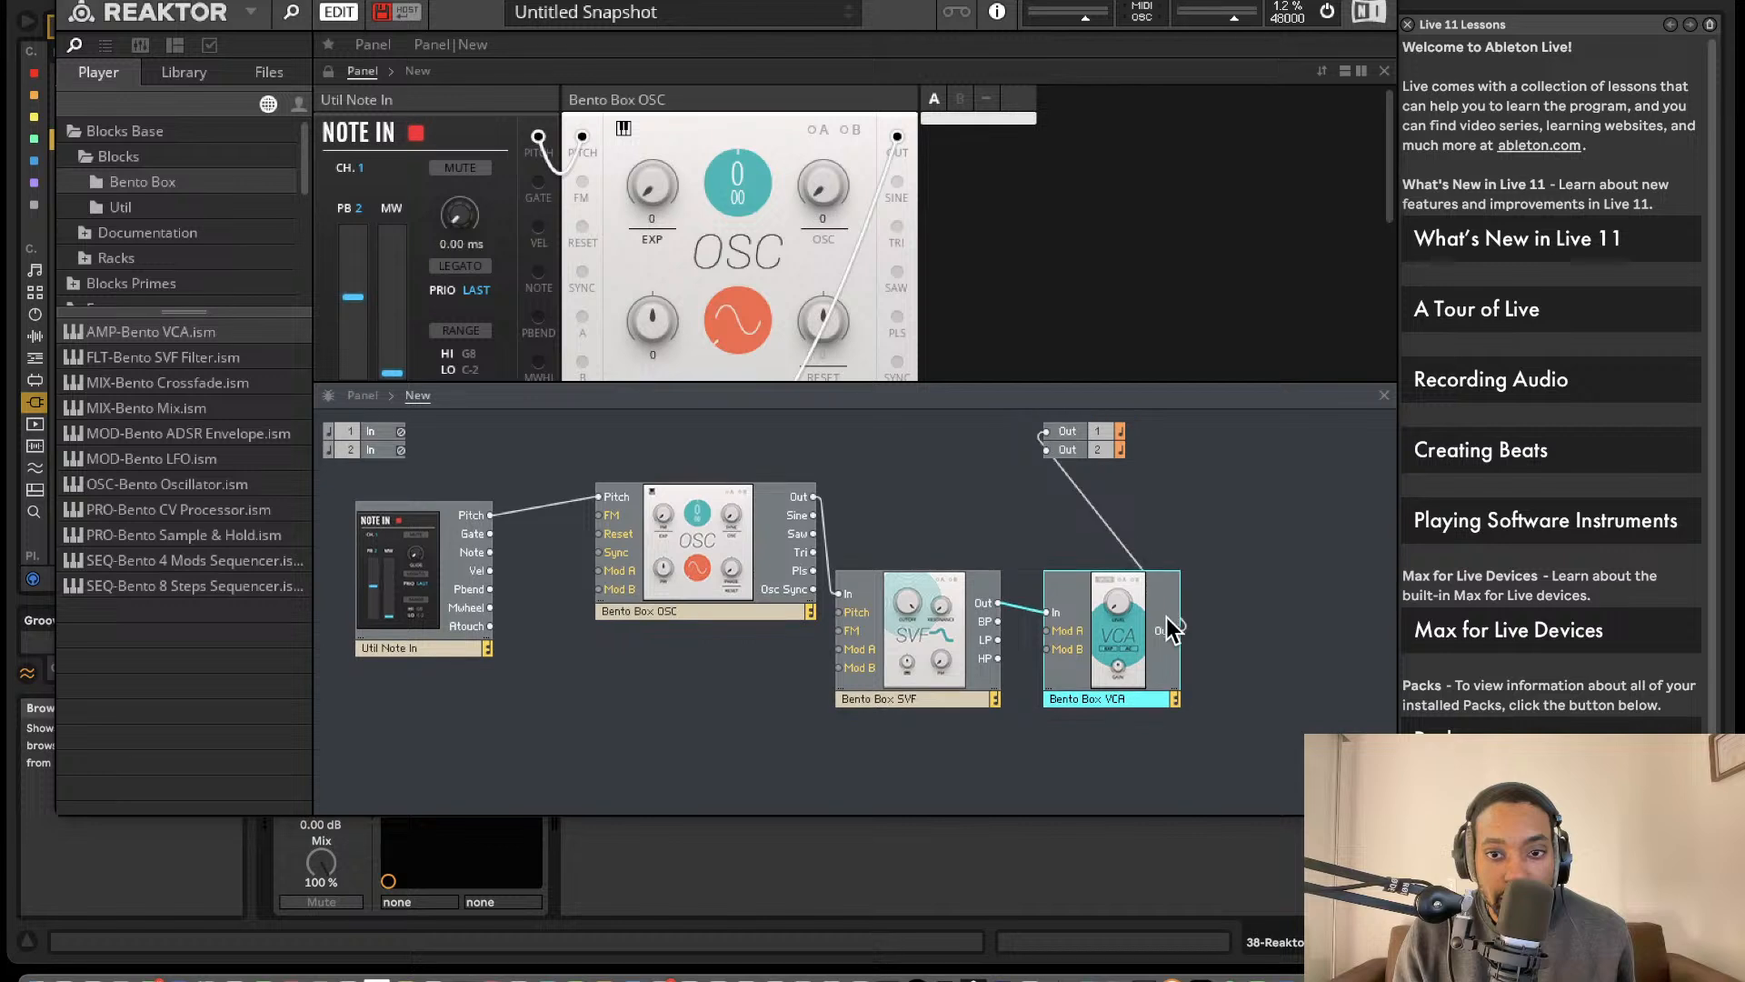
{"action": "left_click_drag", "start_coordinate": [1164, 662], "coordinate": [1048, 450]}
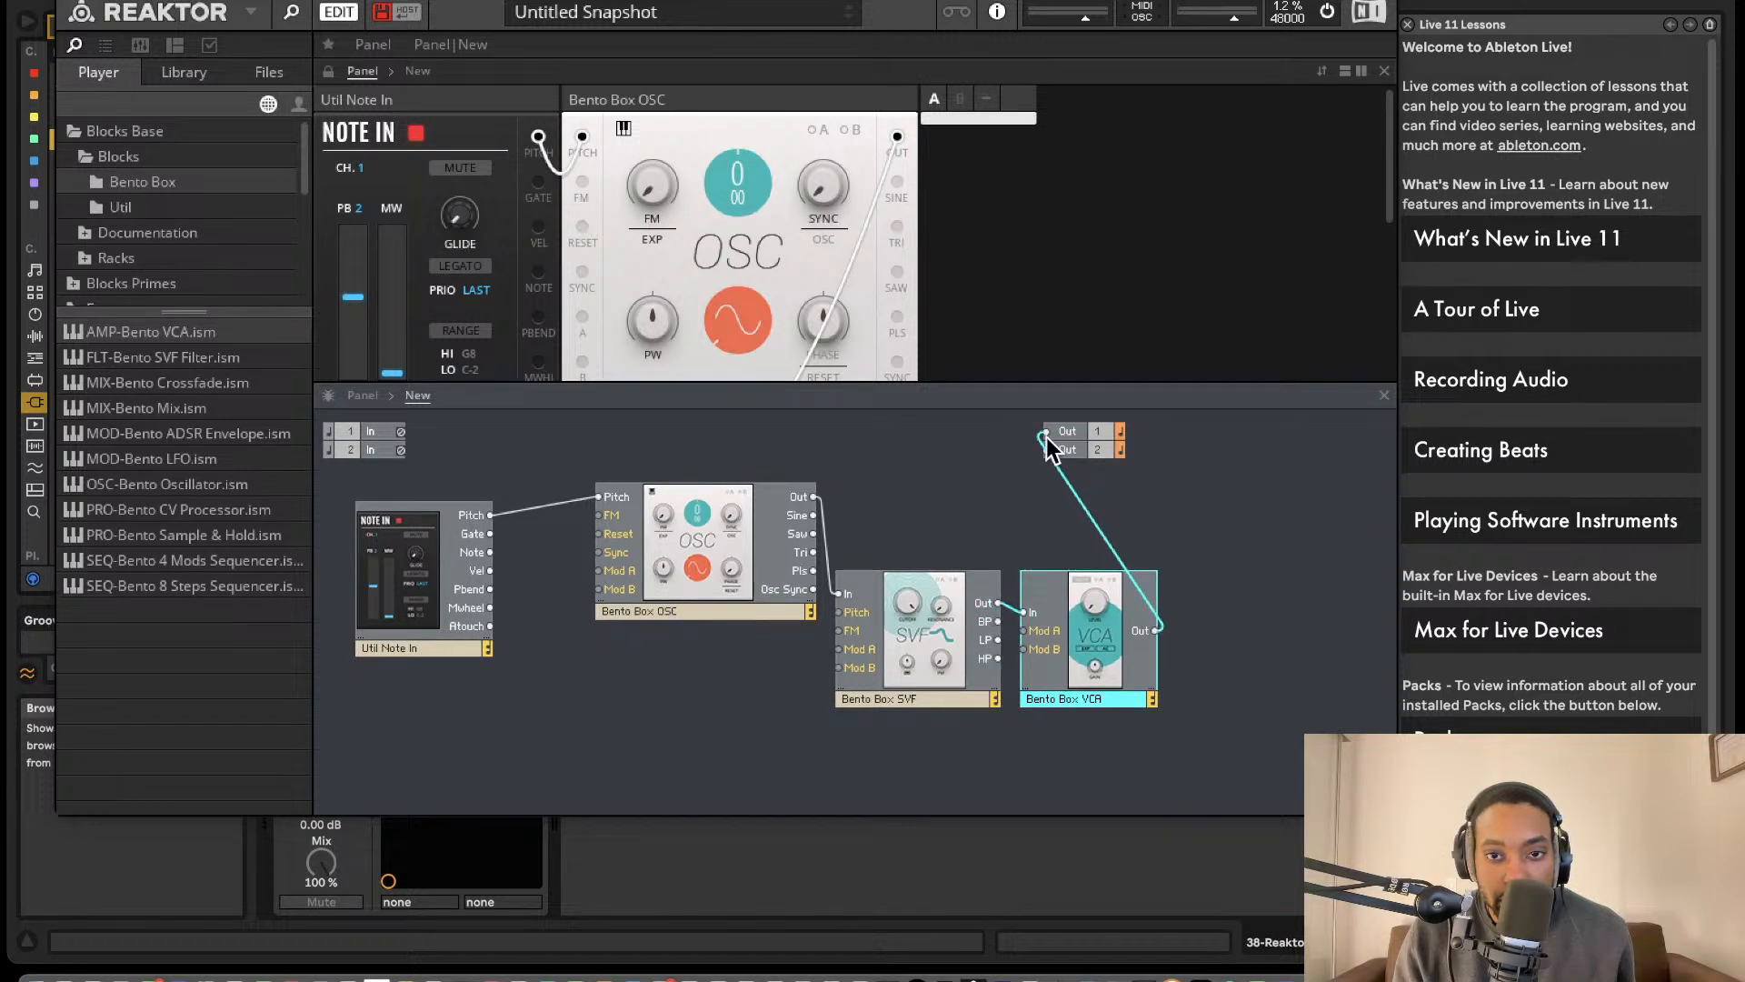
- Move all the blocks lower in the structure, and nudge the oscillator and SVF blocks up to tidy the layout
{"action": "left_click_drag", "start_coordinate": [1285, 789], "coordinate": [419, 593]}
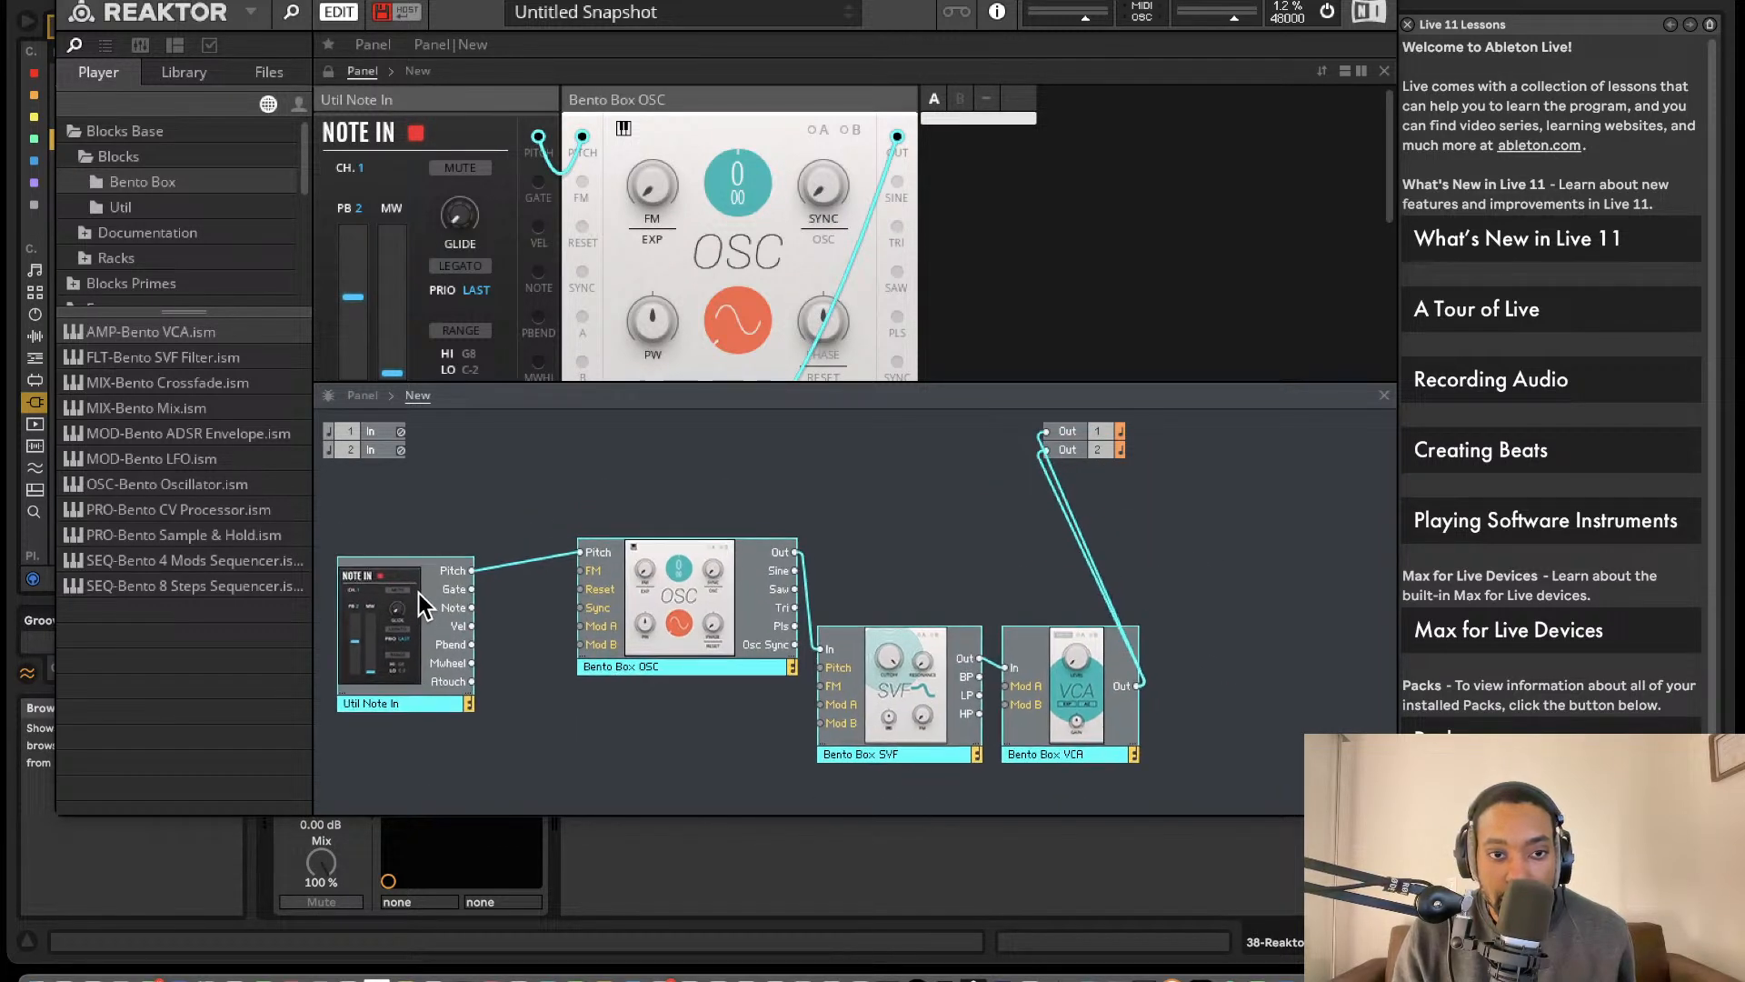
{"action": "left_click", "coordinate": [818, 525]}
{"action": "mouse_move", "coordinate": [673, 555]}
{"action": "left_mouse_down"}
{"action": "mouse_move", "coordinate": [635, 553]}
{"action": "mouse_move", "coordinate": [659, 531]}
{"action": "left_mouse_up"}
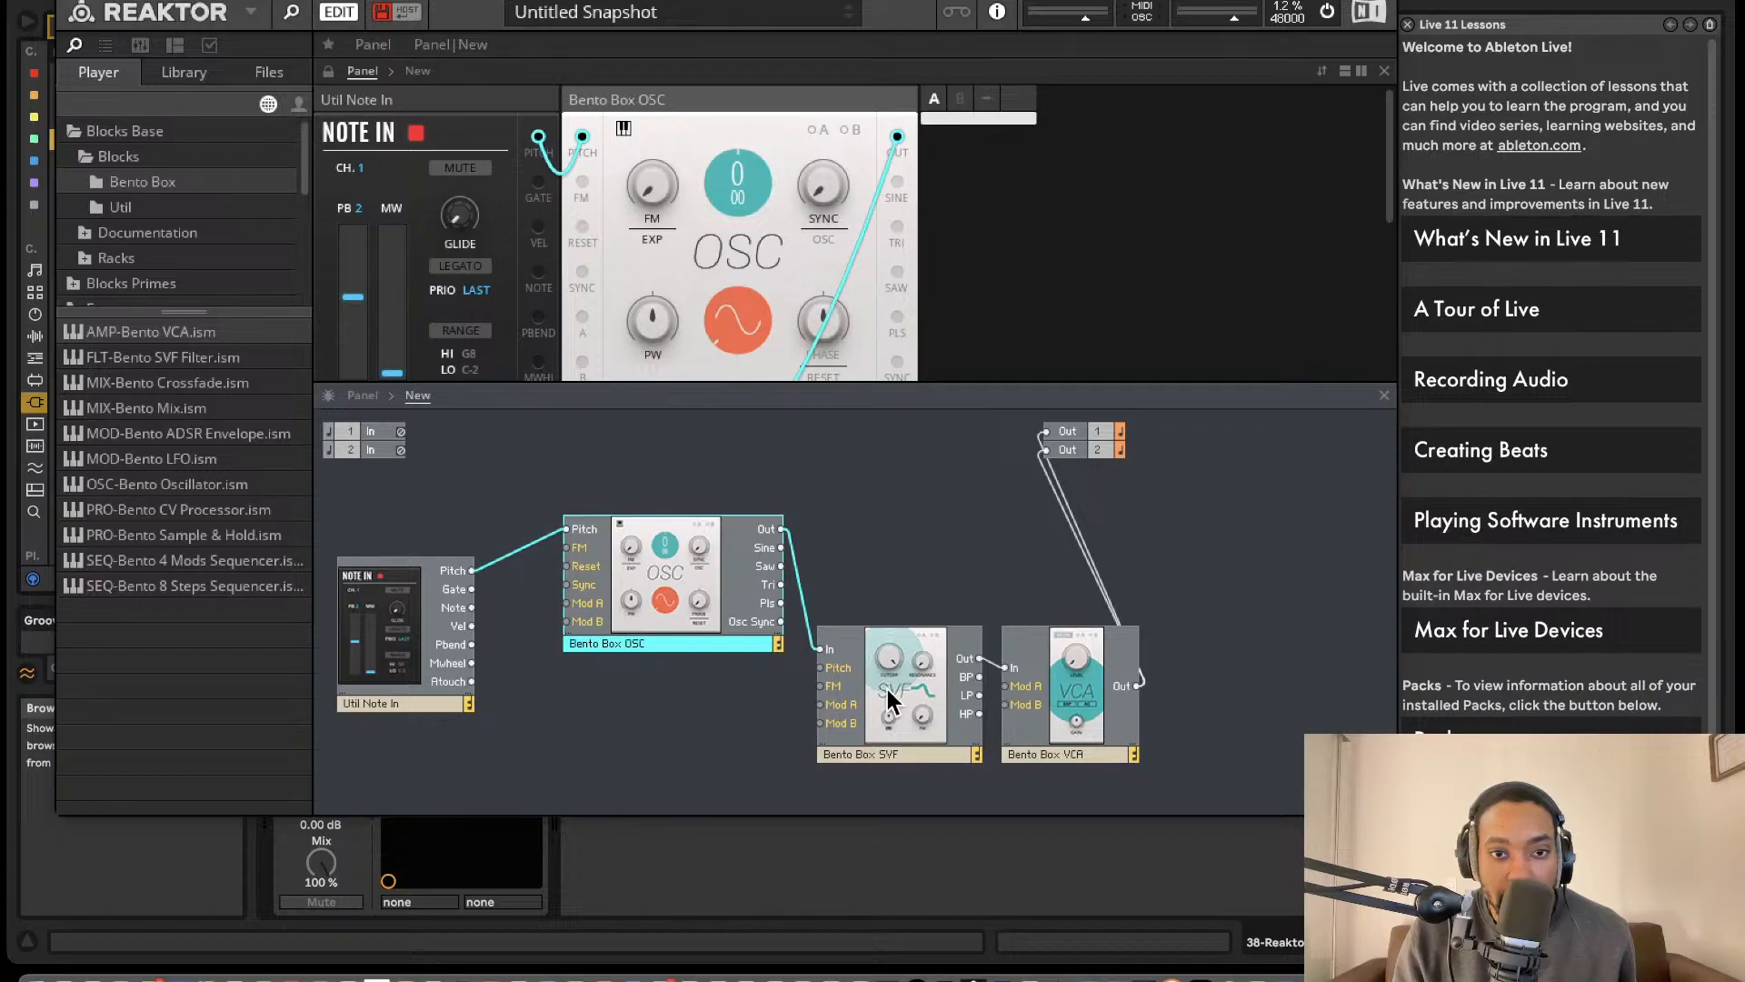
{"action": "left_click_drag", "start_coordinate": [887, 689], "coordinate": [885, 655]}
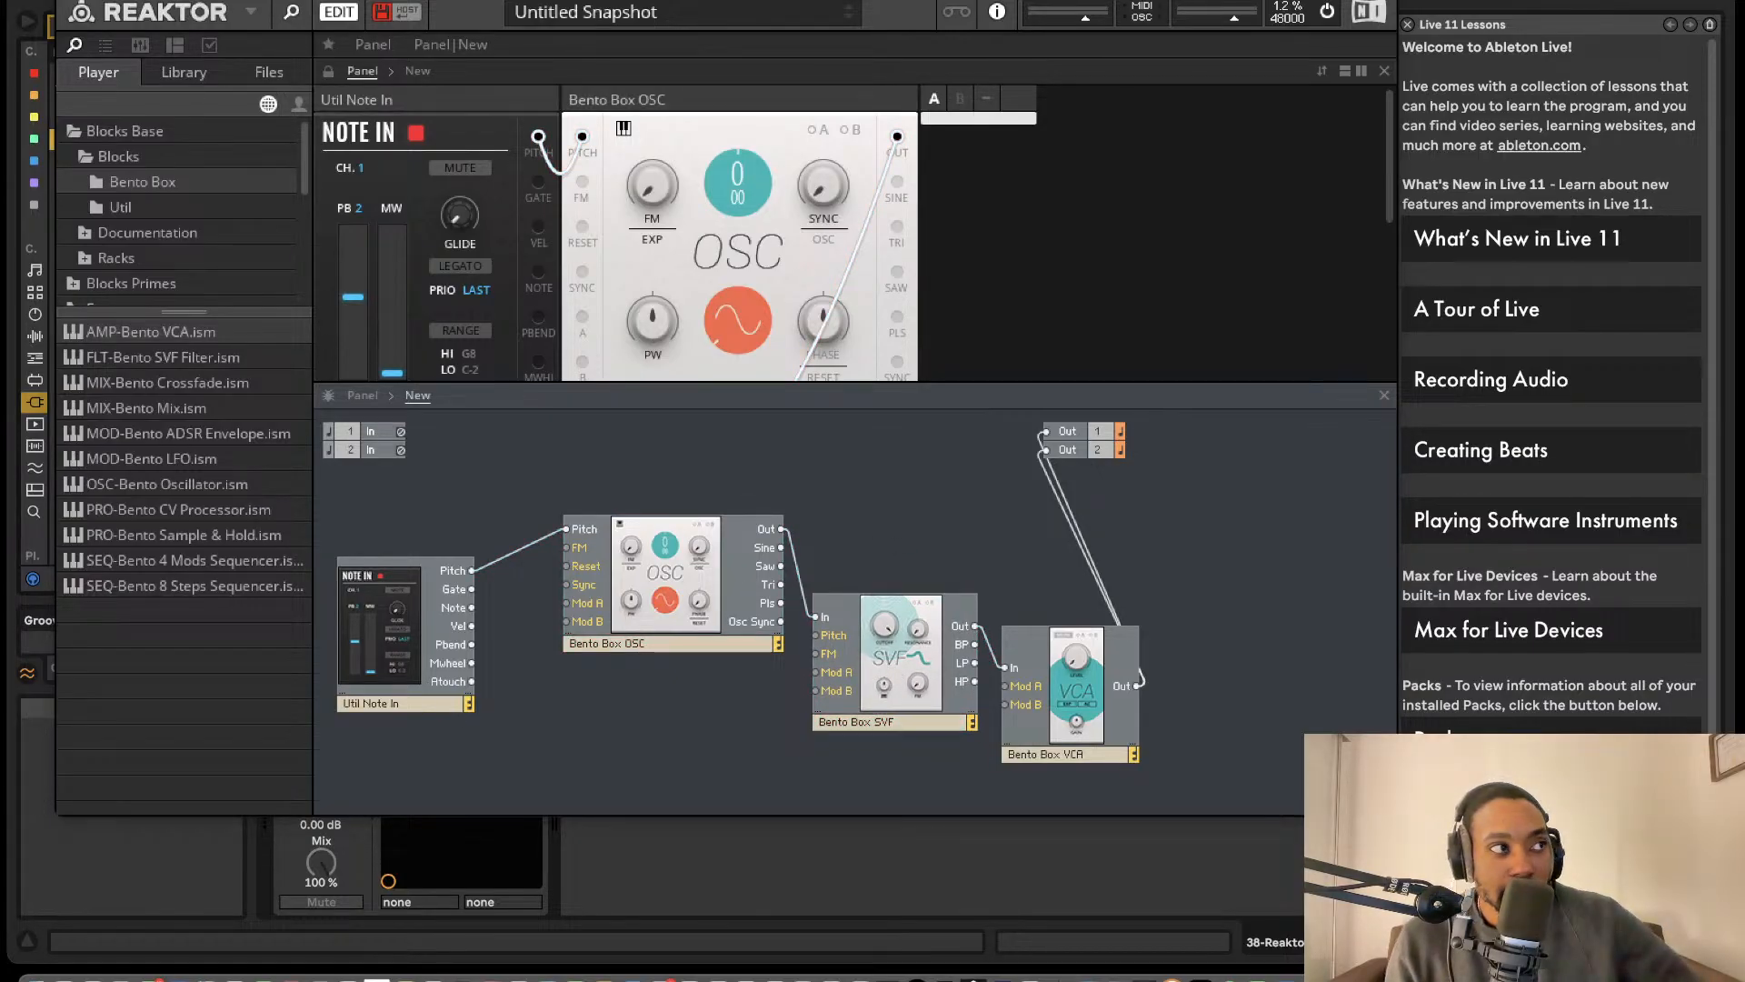
{"action": "key", "text": "super+Tab"}
{"action": "left_click", "coordinate": [1127, 857]}
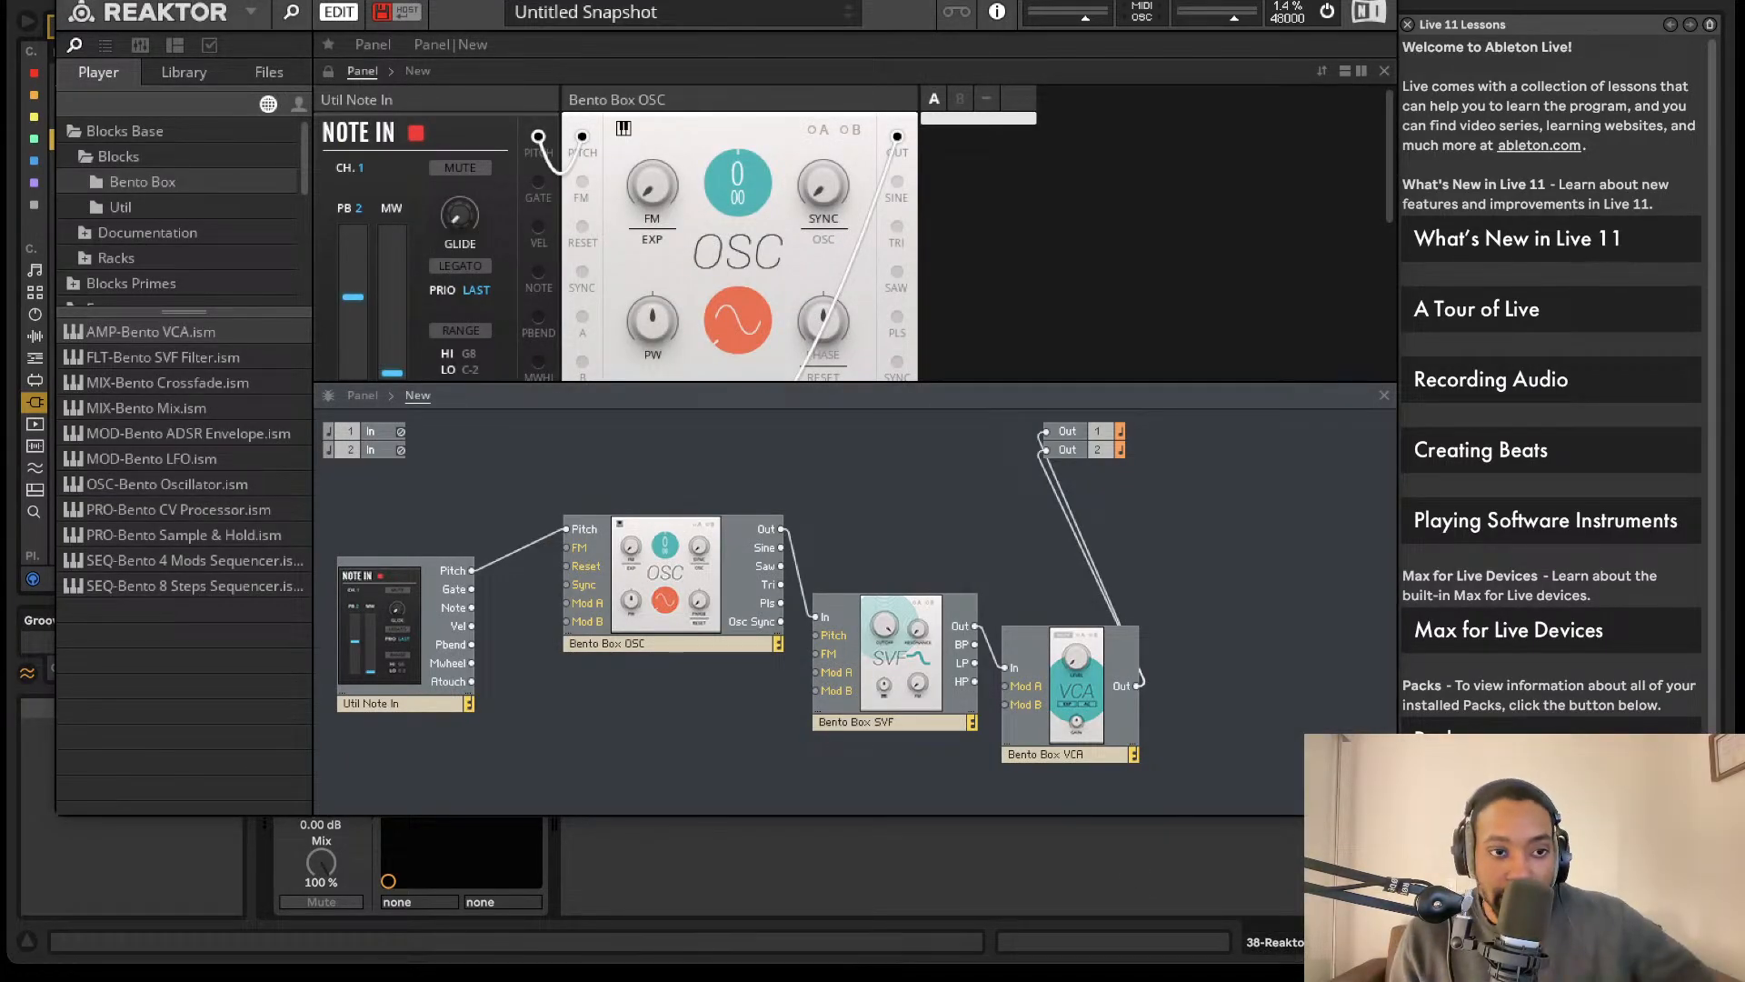
- Add a Bento Box LFO block below the oscillator and wire its Out to the SVF's Mod A input
{"action": "left_click_drag", "start_coordinate": [181, 458], "coordinate": [691, 717]}
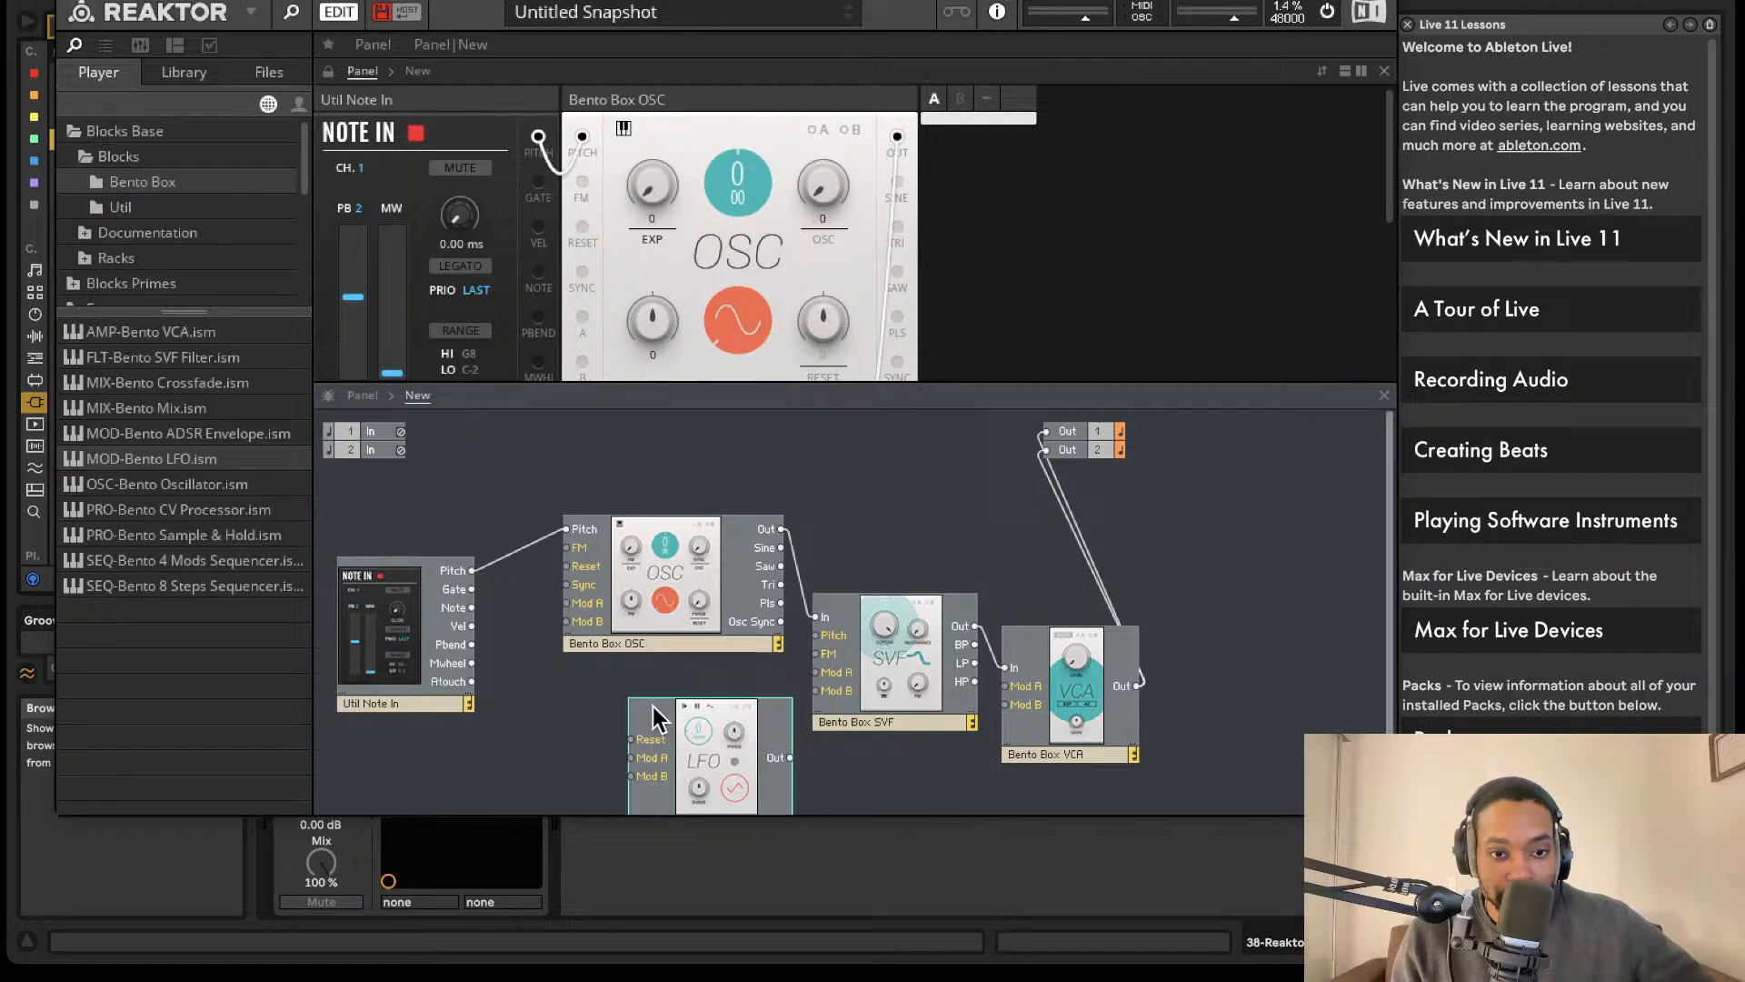
{"action": "mouse_move", "coordinate": [696, 716]}
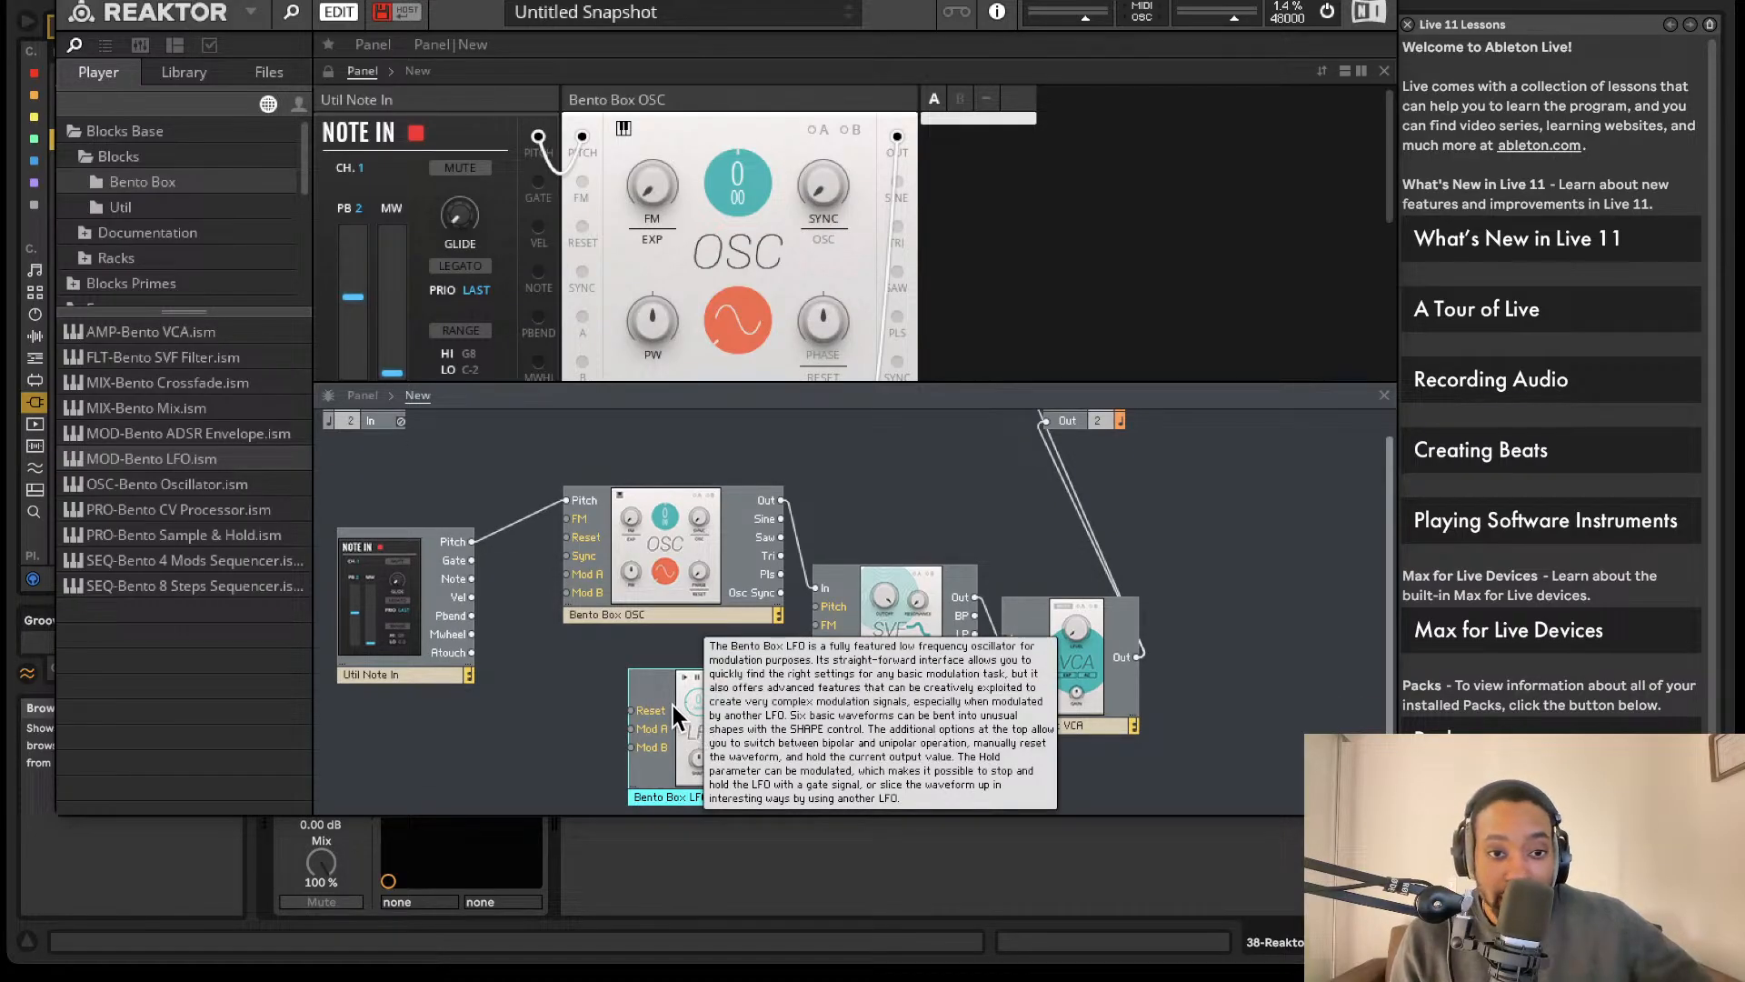
{"action": "left_click_drag", "start_coordinate": [584, 705], "coordinate": [382, 726]}
{"action": "left_click_drag", "start_coordinate": [809, 656], "coordinate": [816, 642]}
- Examine the controls and cable connections of the Note In, OSC, VCA, LFO and SVF blocks in the instrument panel
{"action": "scroll", "coordinate": [678, 150], "scroll_direction": "down", "scroll_amount": 2}
{"action": "scroll", "coordinate": [678, 150], "scroll_direction": "down", "scroll_amount": 2}
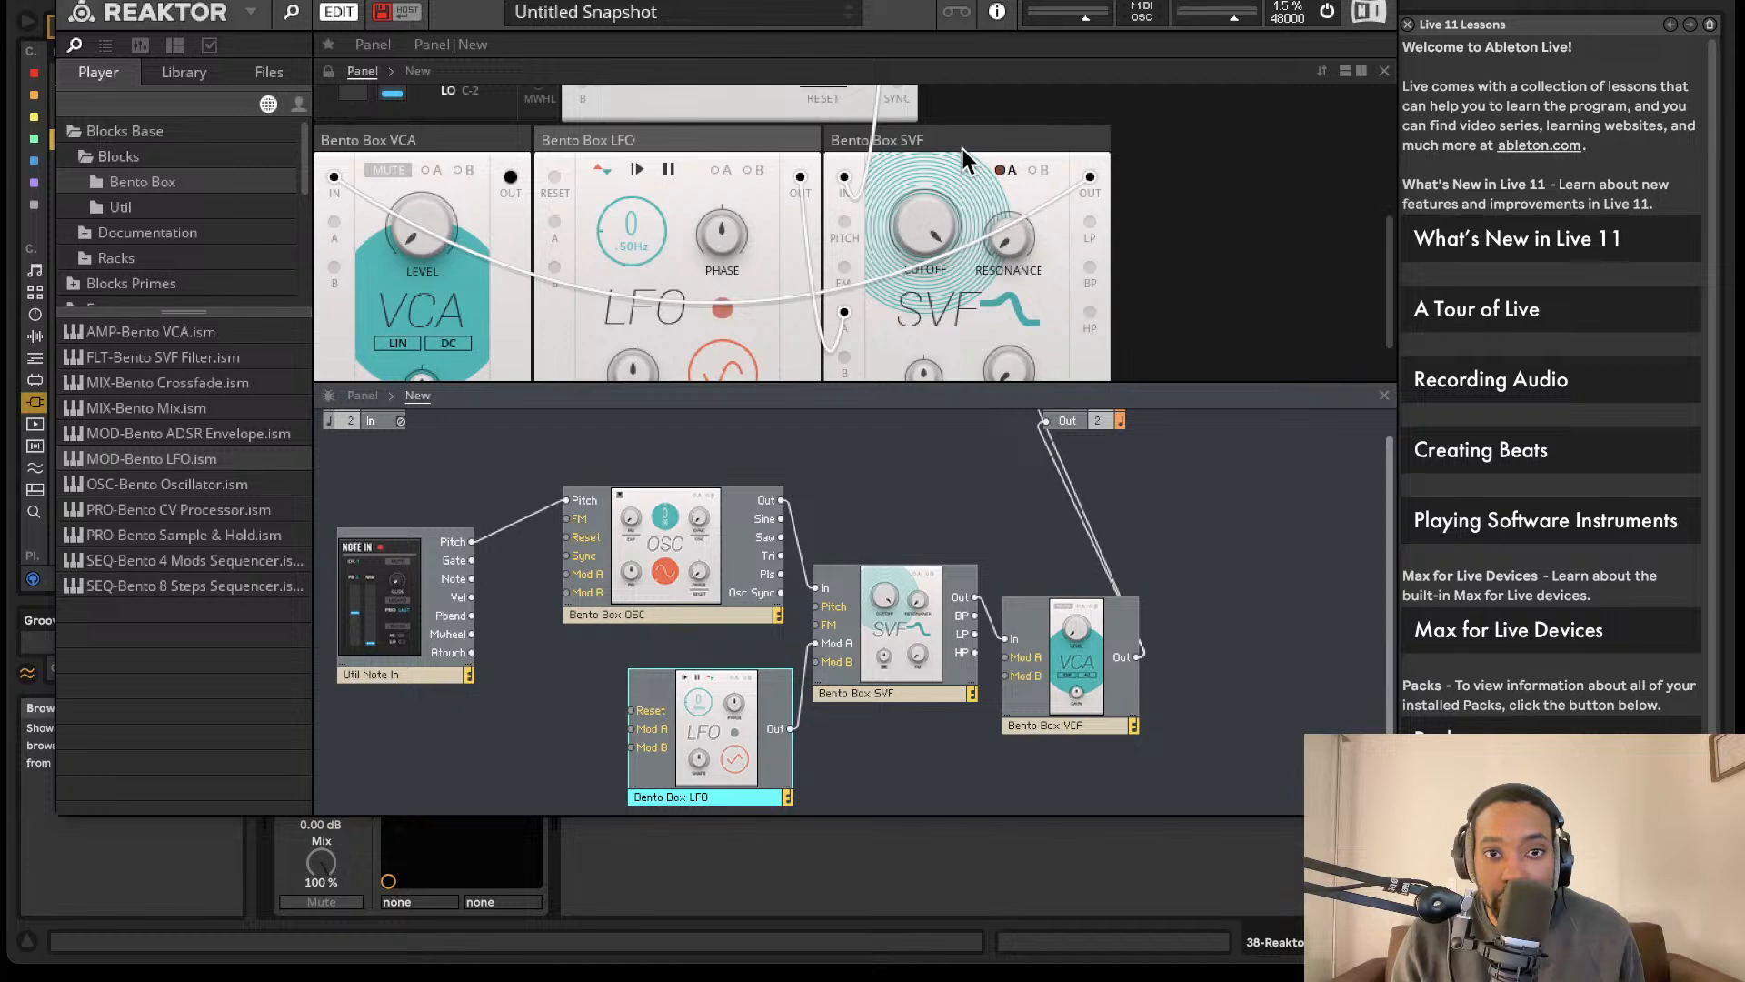
{"action": "scroll", "coordinate": [961, 286], "scroll_direction": "up", "scroll_amount": 5}
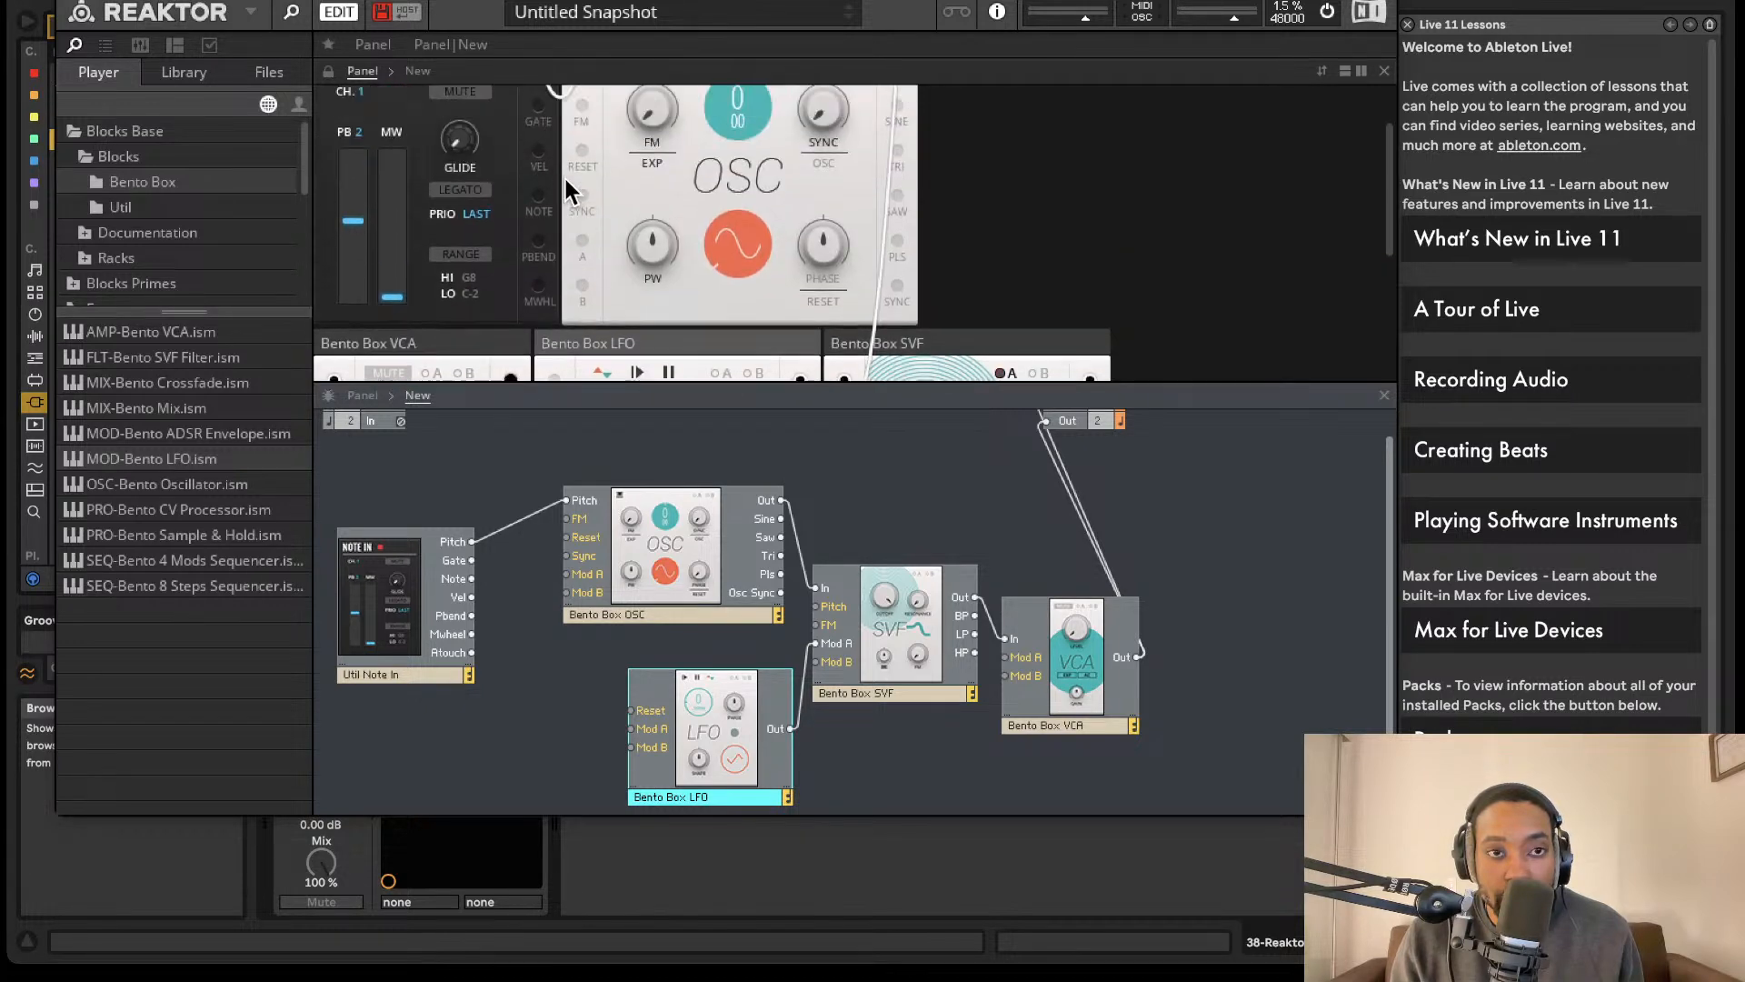
{"action": "scroll", "coordinate": [556, 193], "scroll_direction": "up", "scroll_amount": 2}
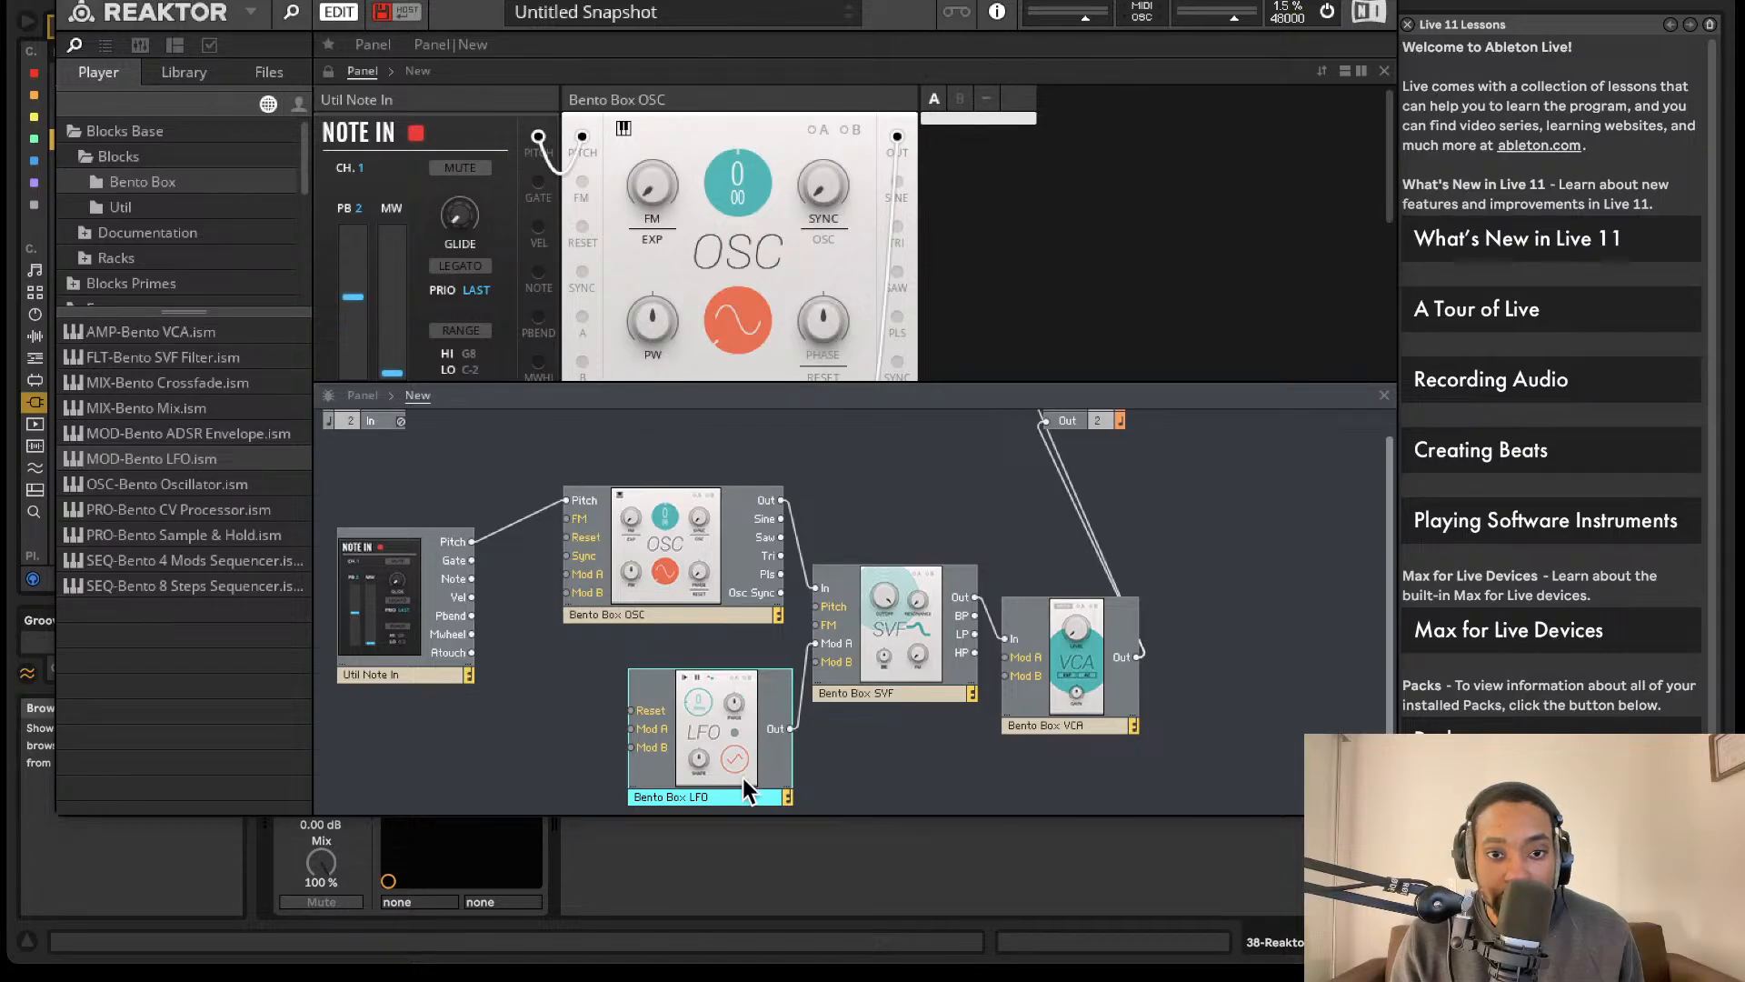
{"action": "scroll", "coordinate": [982, 222], "scroll_direction": "down", "scroll_amount": 6}
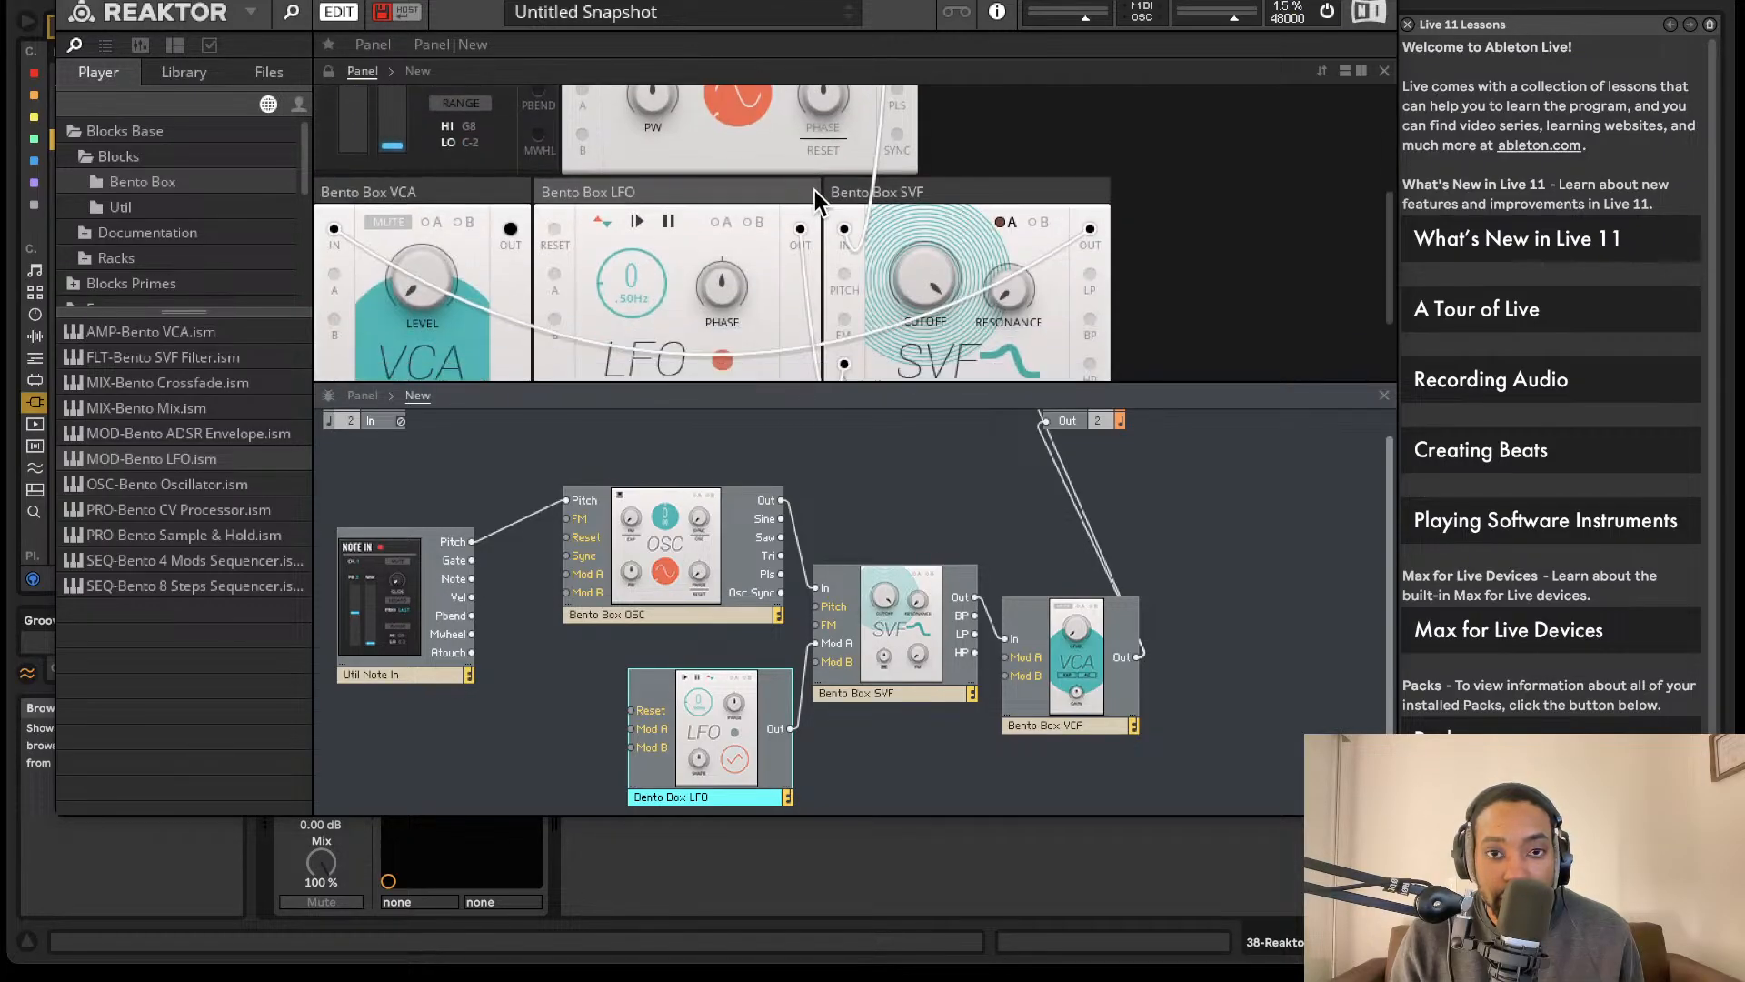
- Select modulation source A on the SVF block and raise its amount on the cutoff
{"action": "left_click", "coordinate": [1009, 139]}
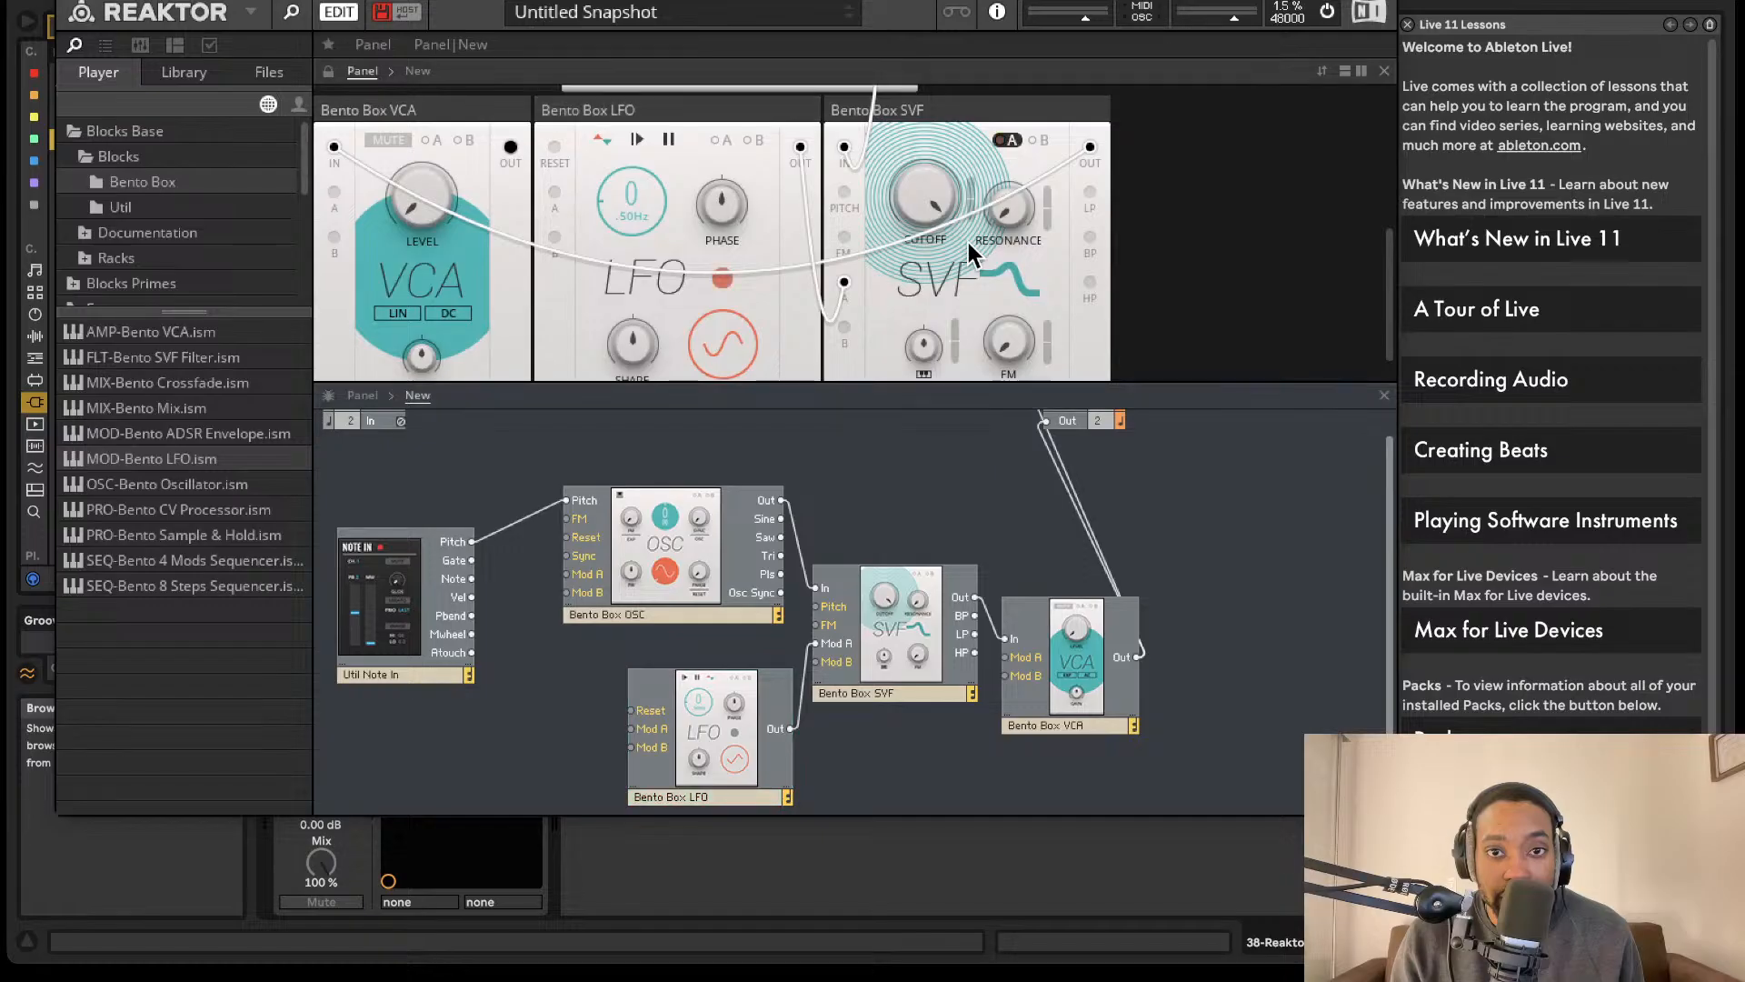
{"action": "left_click_drag", "start_coordinate": [973, 187], "coordinate": [969, 128]}
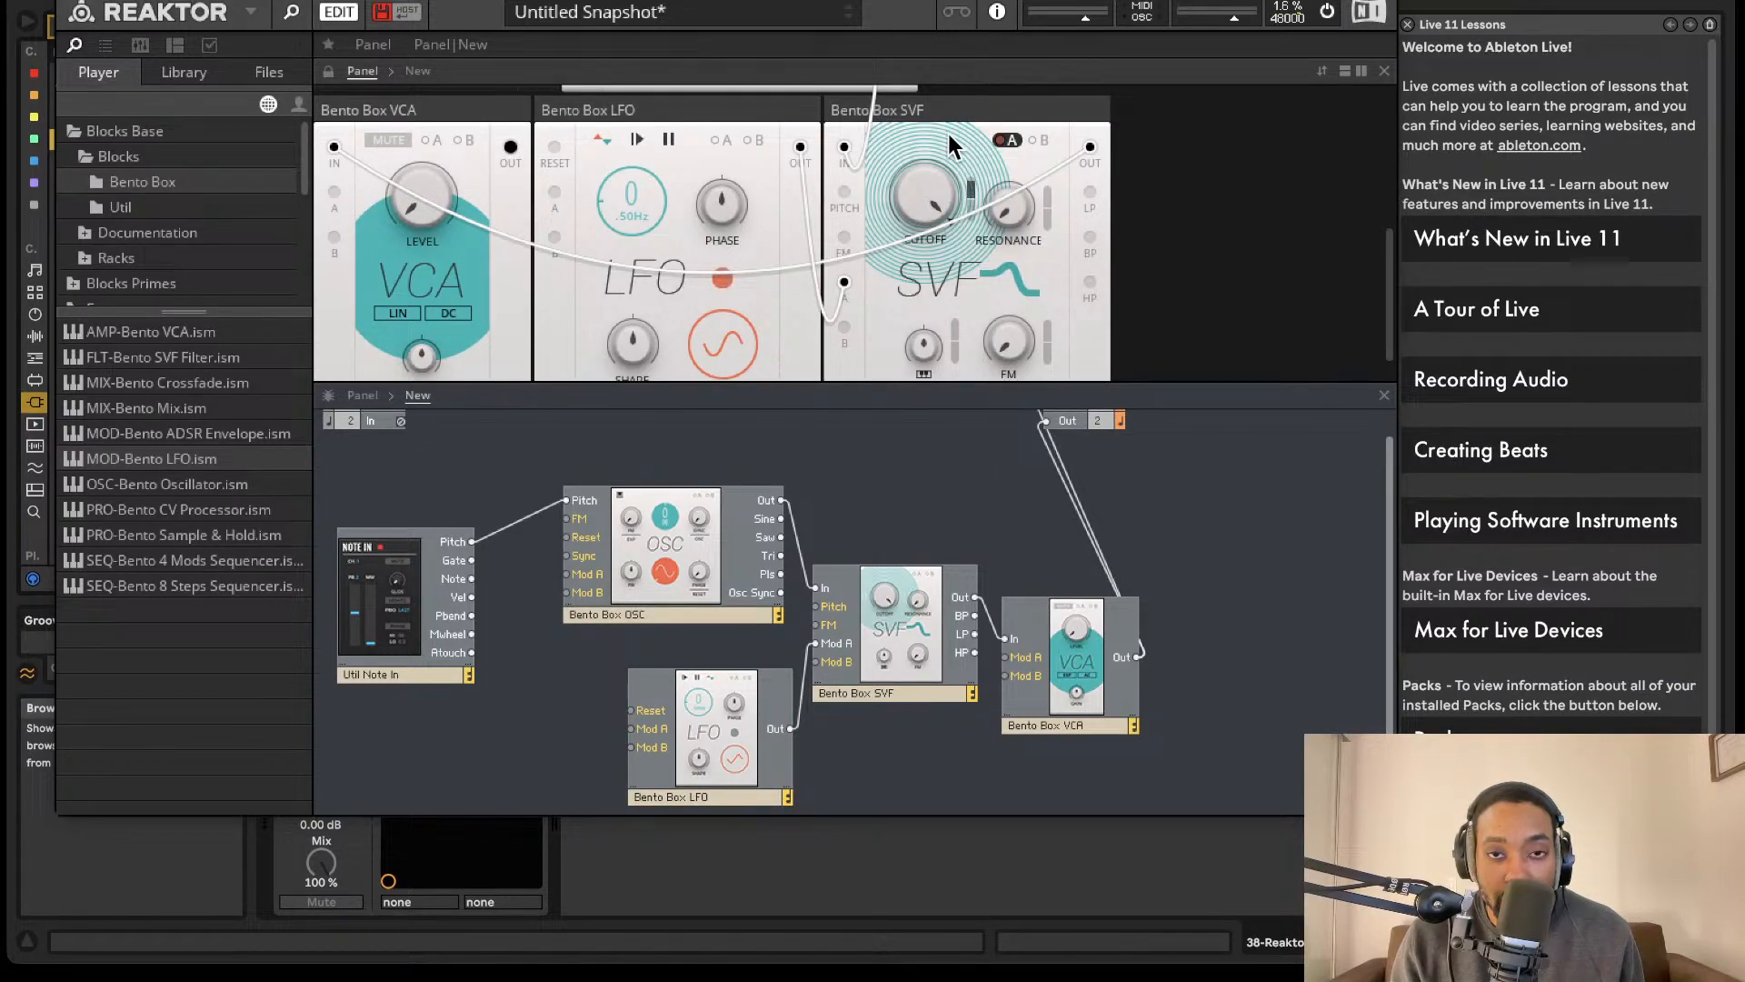
{"action": "scroll", "coordinate": [925, 244], "scroll_direction": "down", "scroll_amount": 1}
{"action": "scroll", "coordinate": [718, 691], "scroll_direction": "up", "scroll_amount": 1}
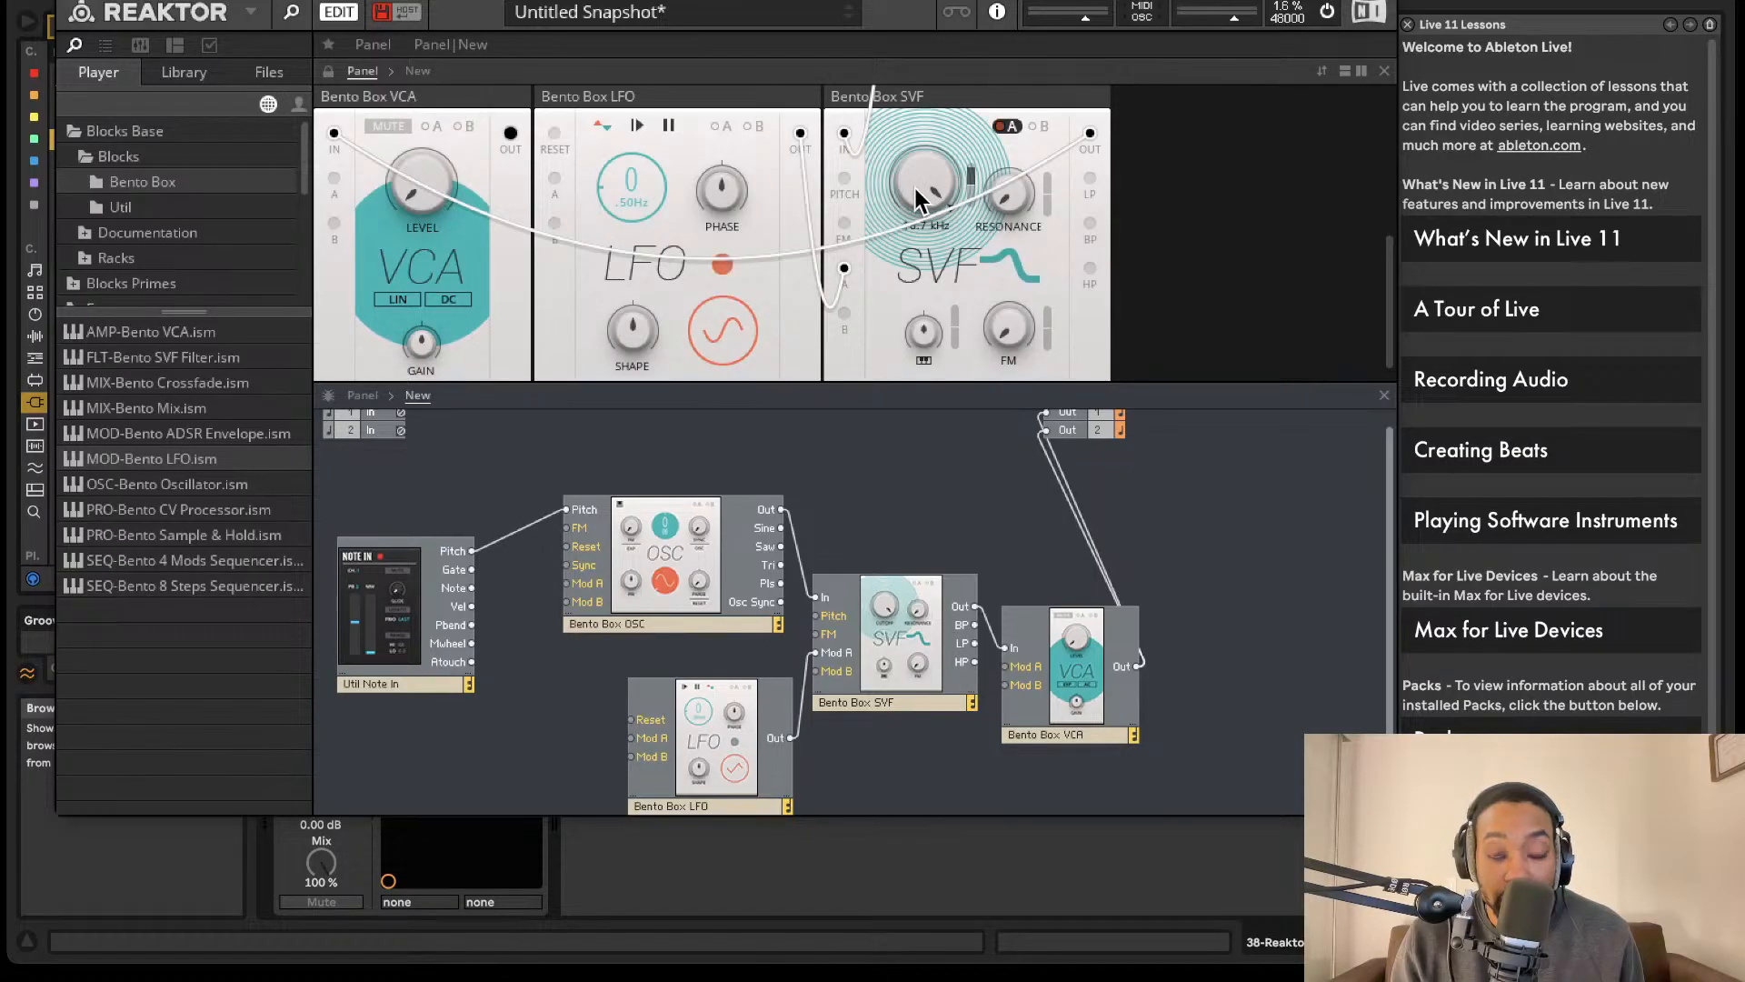
- Sweep the SVF block's cutoff down and up, and settle it at a lower frequency
{"action": "left_click_drag", "start_coordinate": [914, 188], "coordinate": [905, 343]}
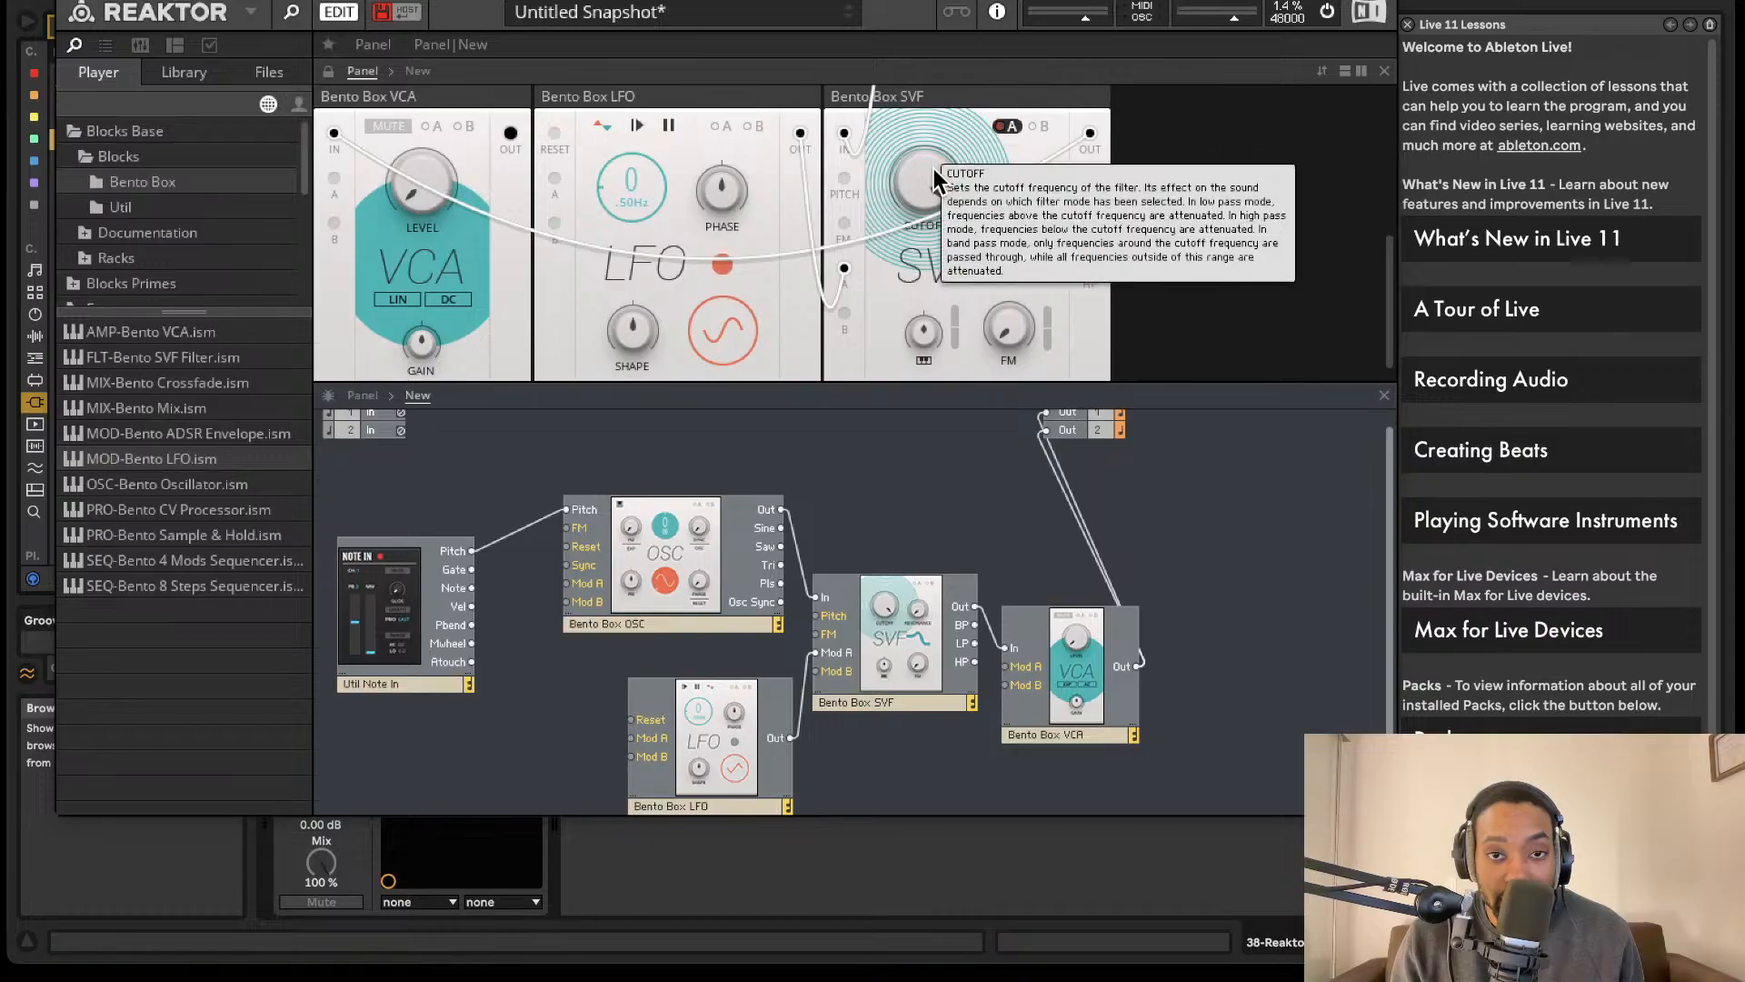
{"action": "left_click_drag", "start_coordinate": [929, 173], "coordinate": [950, 738]}
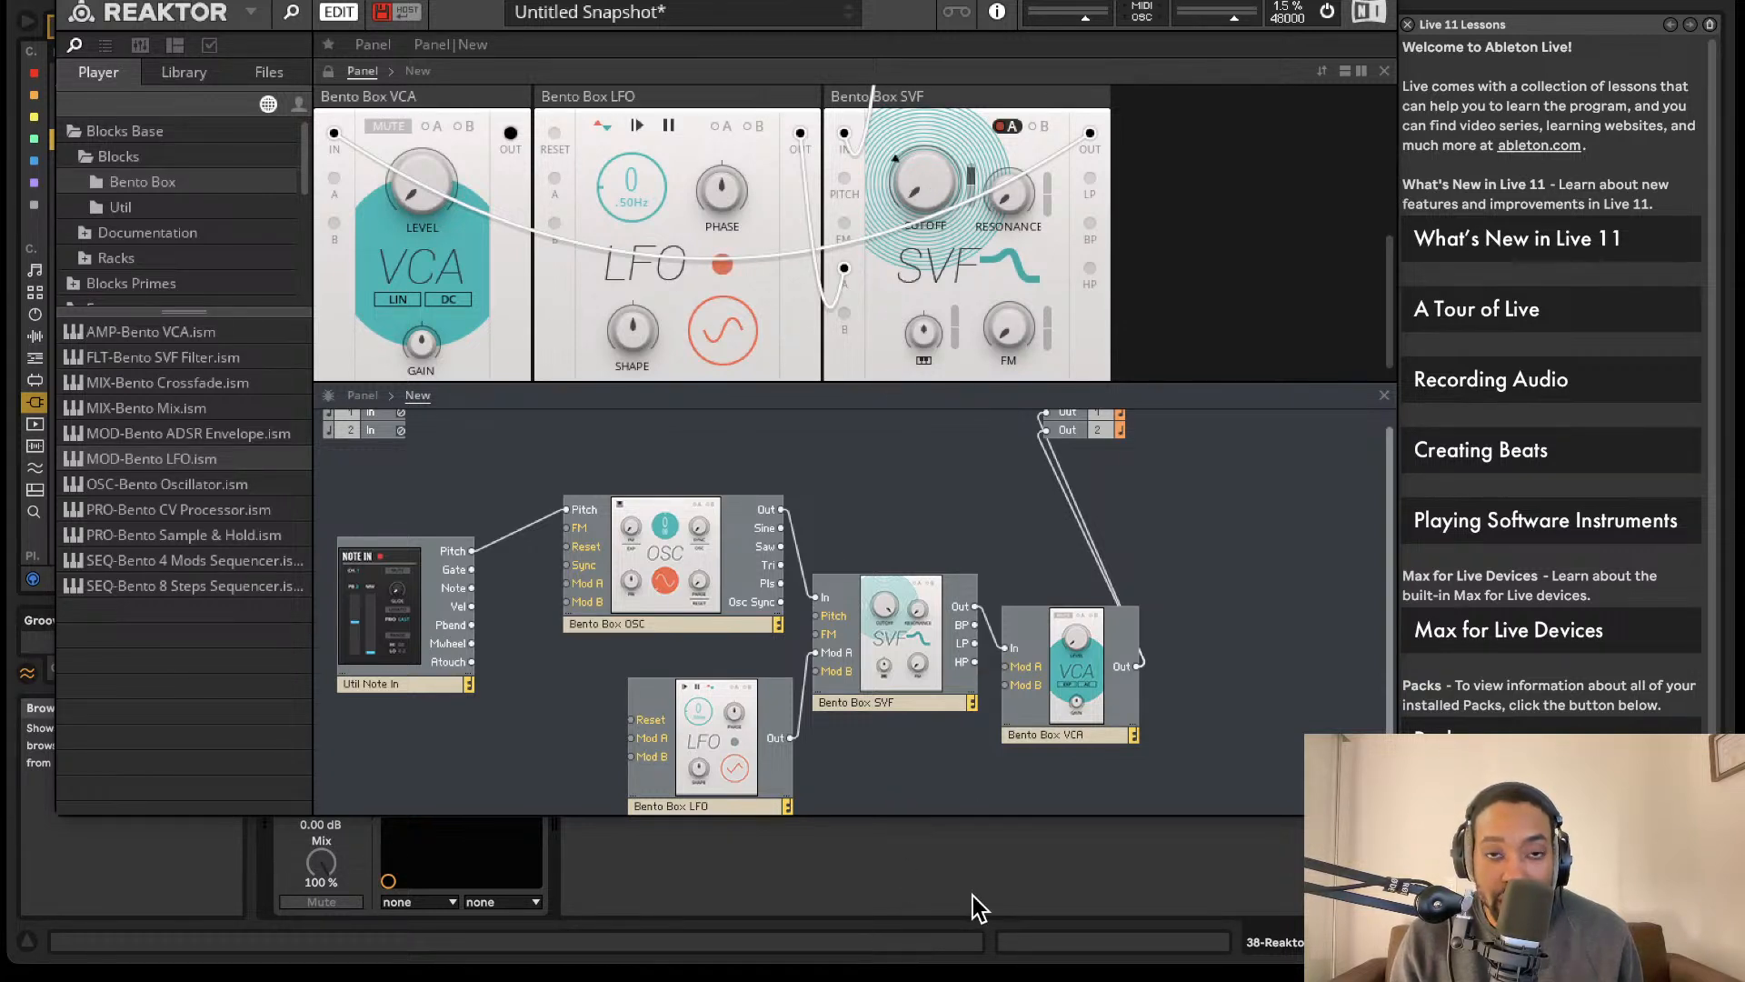
{"action": "left_click_drag", "start_coordinate": [972, 880], "coordinate": [972, 937]}
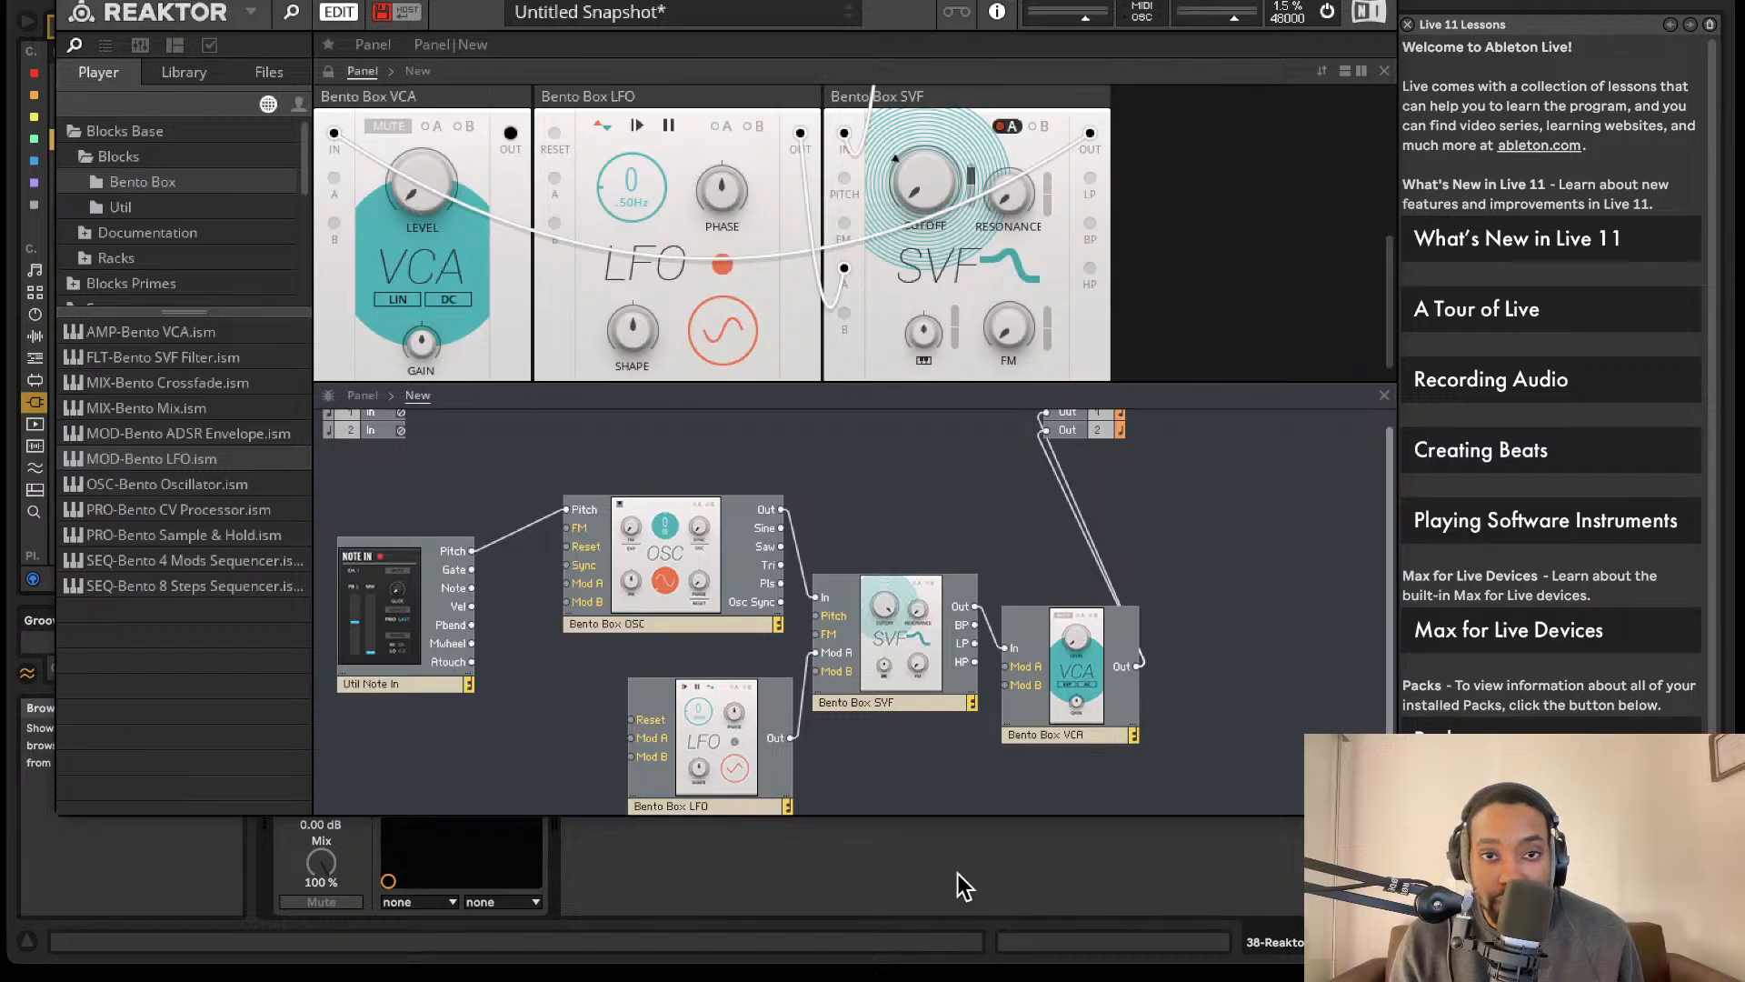
{"action": "mouse_move", "coordinate": [917, 180]}
{"action": "left_click_drag", "start_coordinate": [913, 102], "coordinate": [917, 7]}
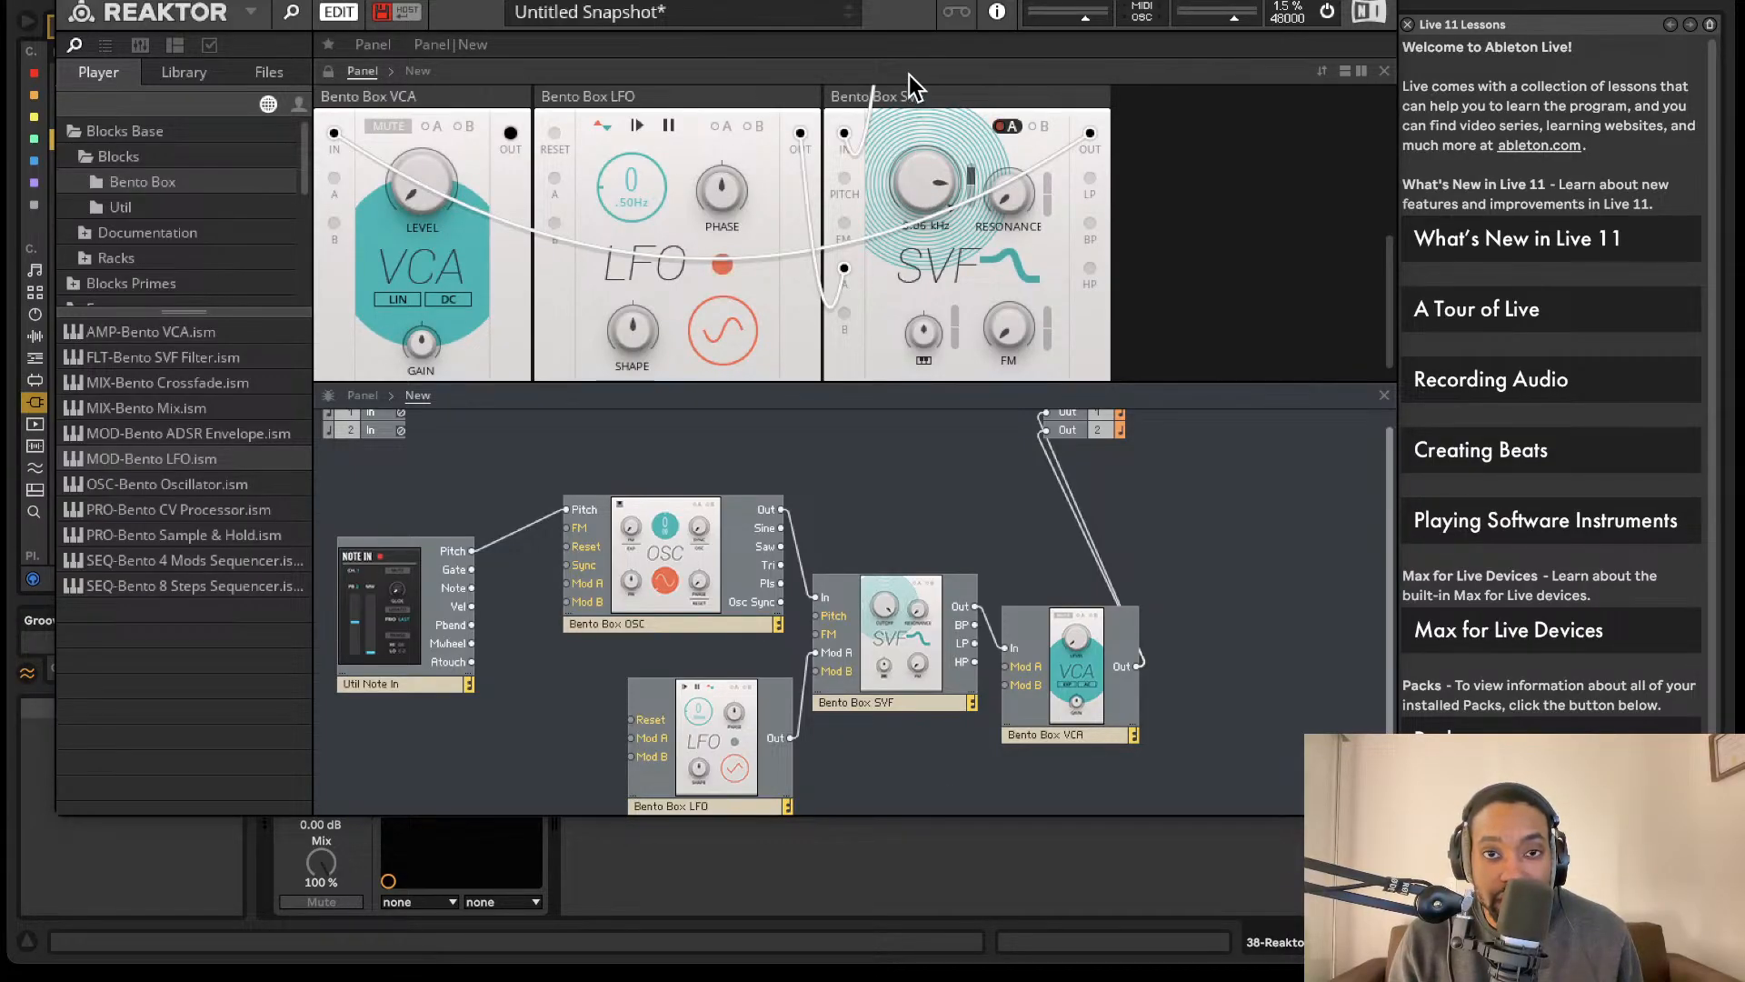
{"action": "left_click_drag", "start_coordinate": [909, 75], "coordinate": [906, 7]}
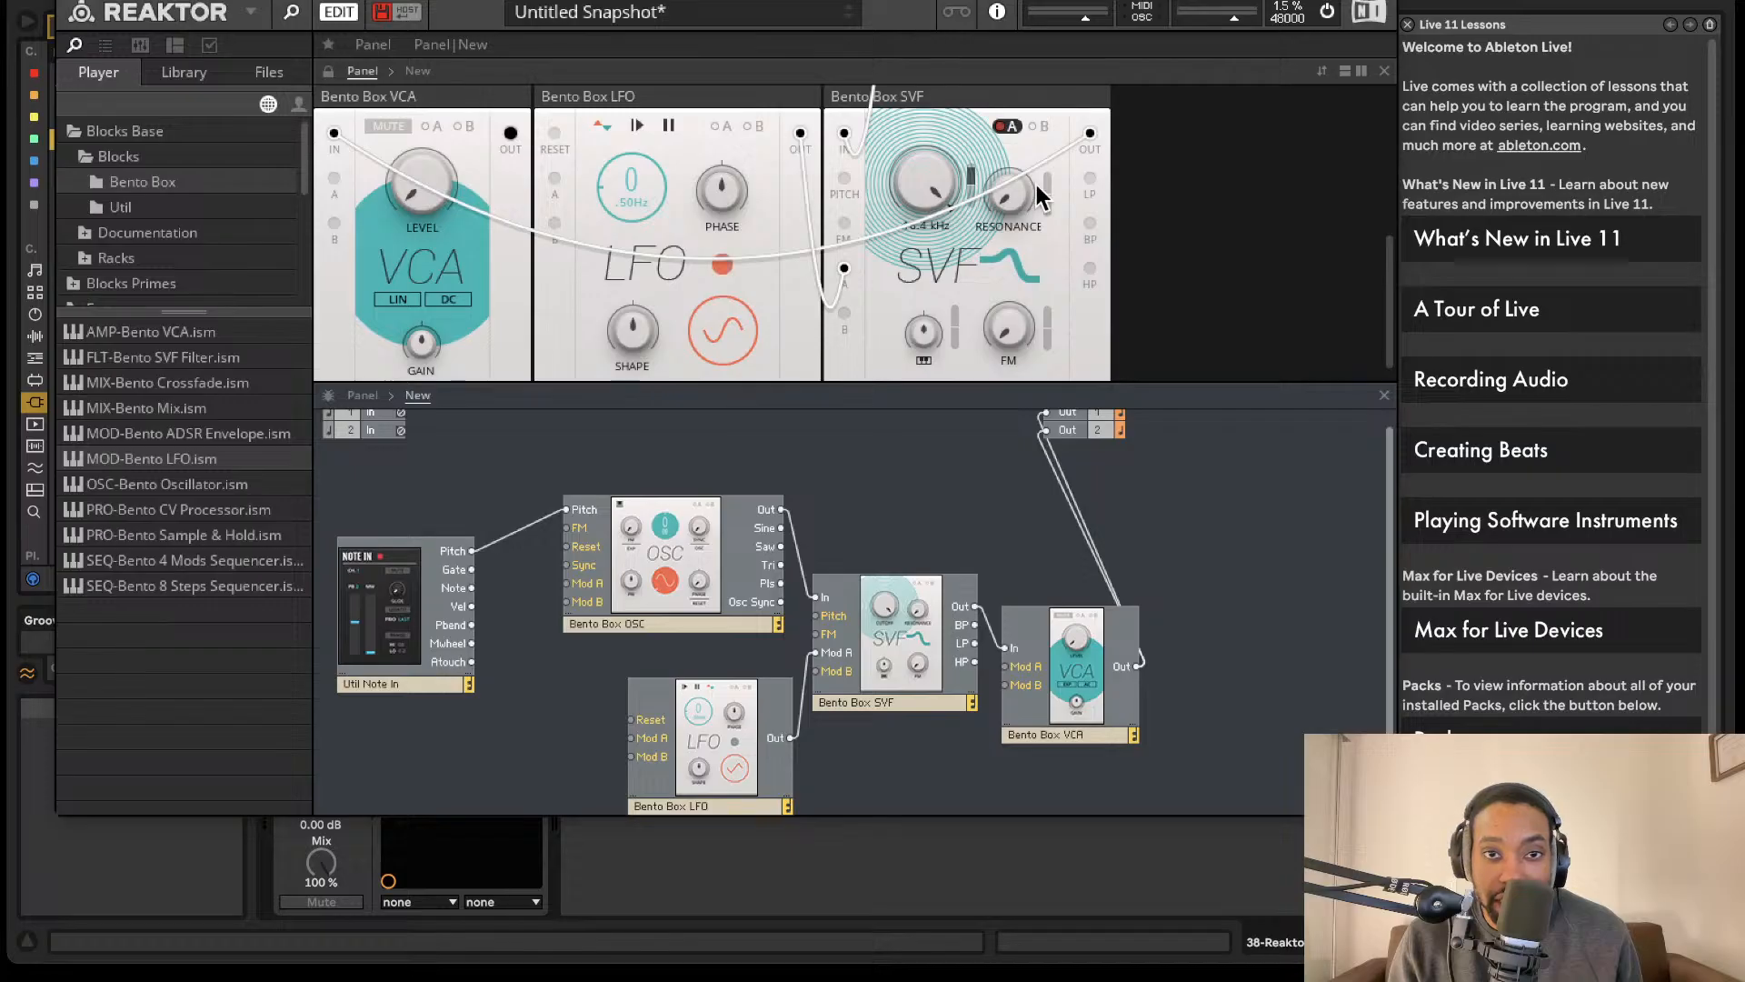
{"action": "left_click_drag", "start_coordinate": [958, 296], "coordinate": [967, 445]}
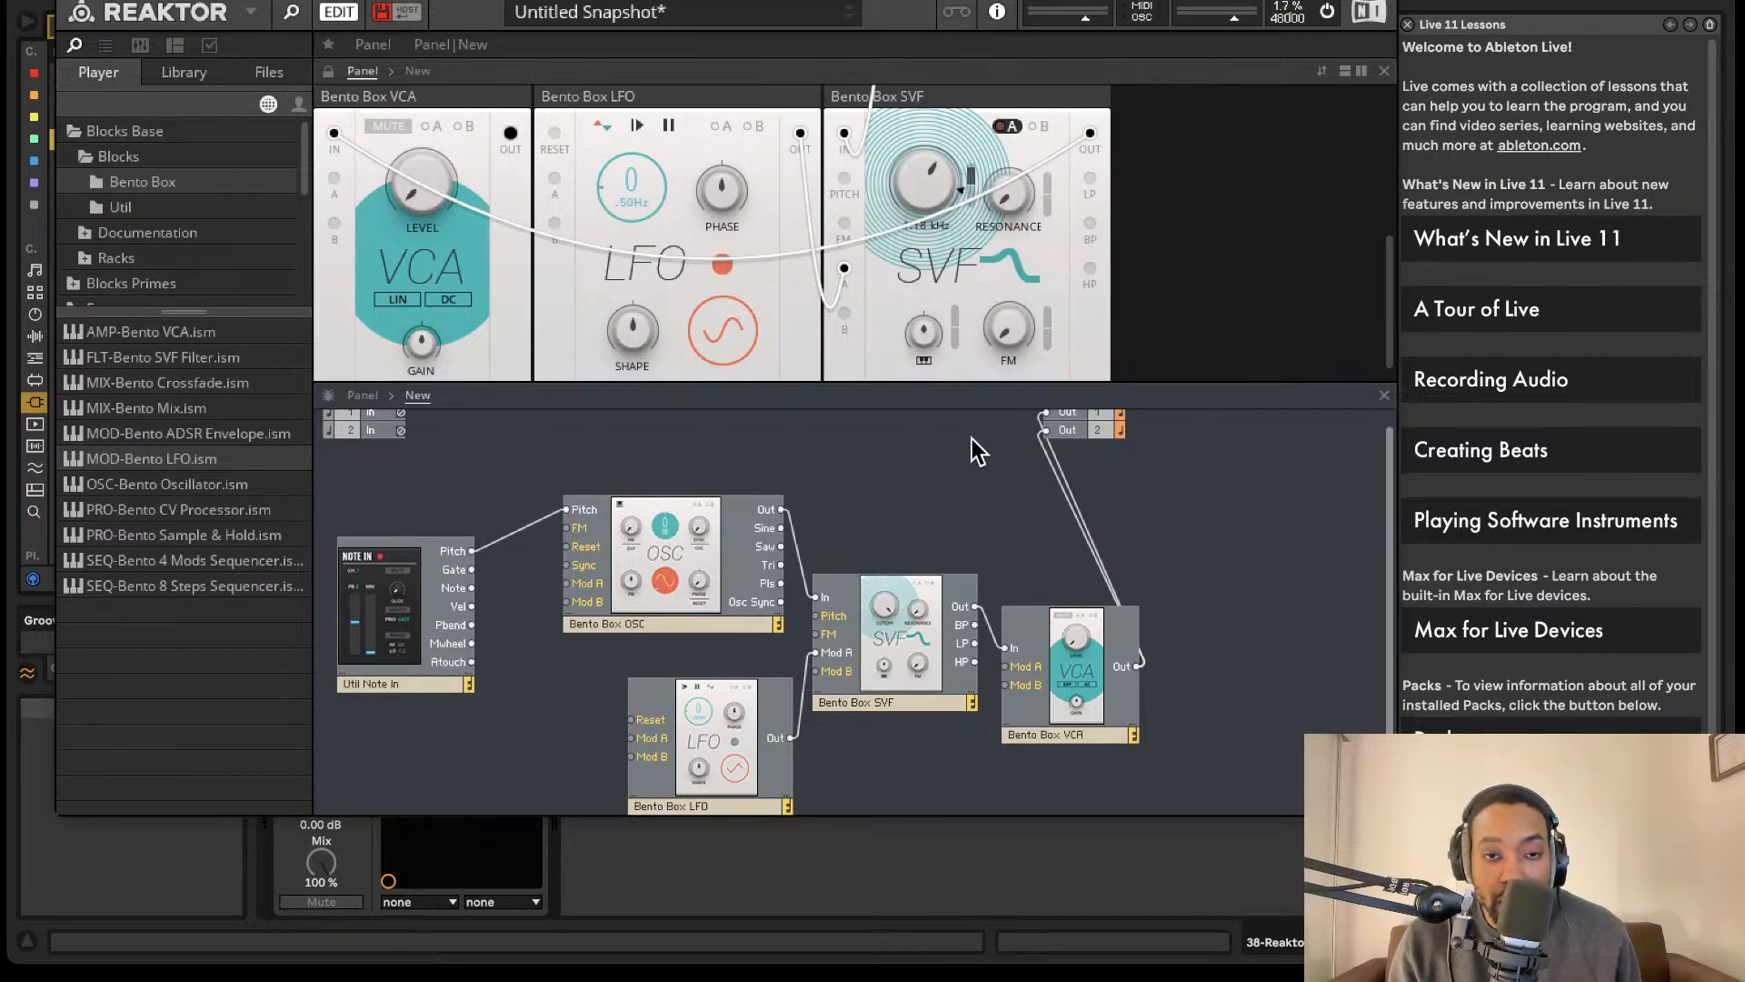
- Raise the VCA block's level slightly above its minimum
{"action": "scroll", "coordinate": [905, 473], "scroll_direction": "down", "scroll_amount": 1}
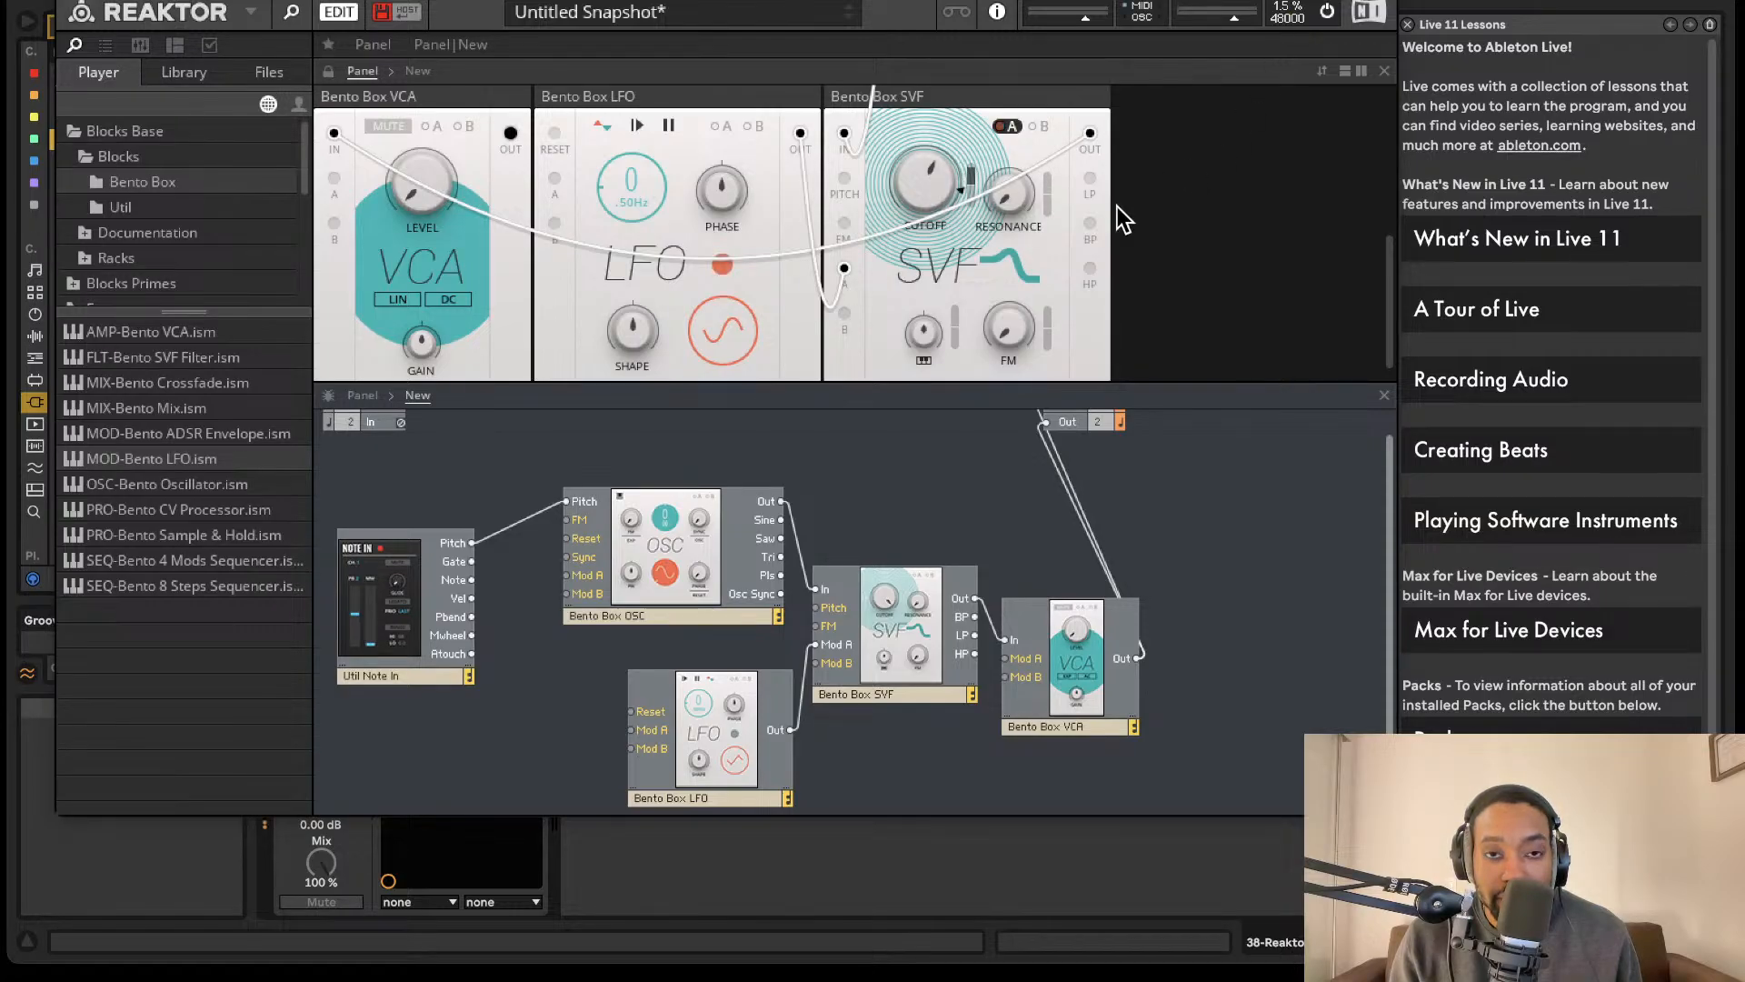
{"action": "scroll", "coordinate": [855, 291], "scroll_direction": "up", "scroll_amount": 1}
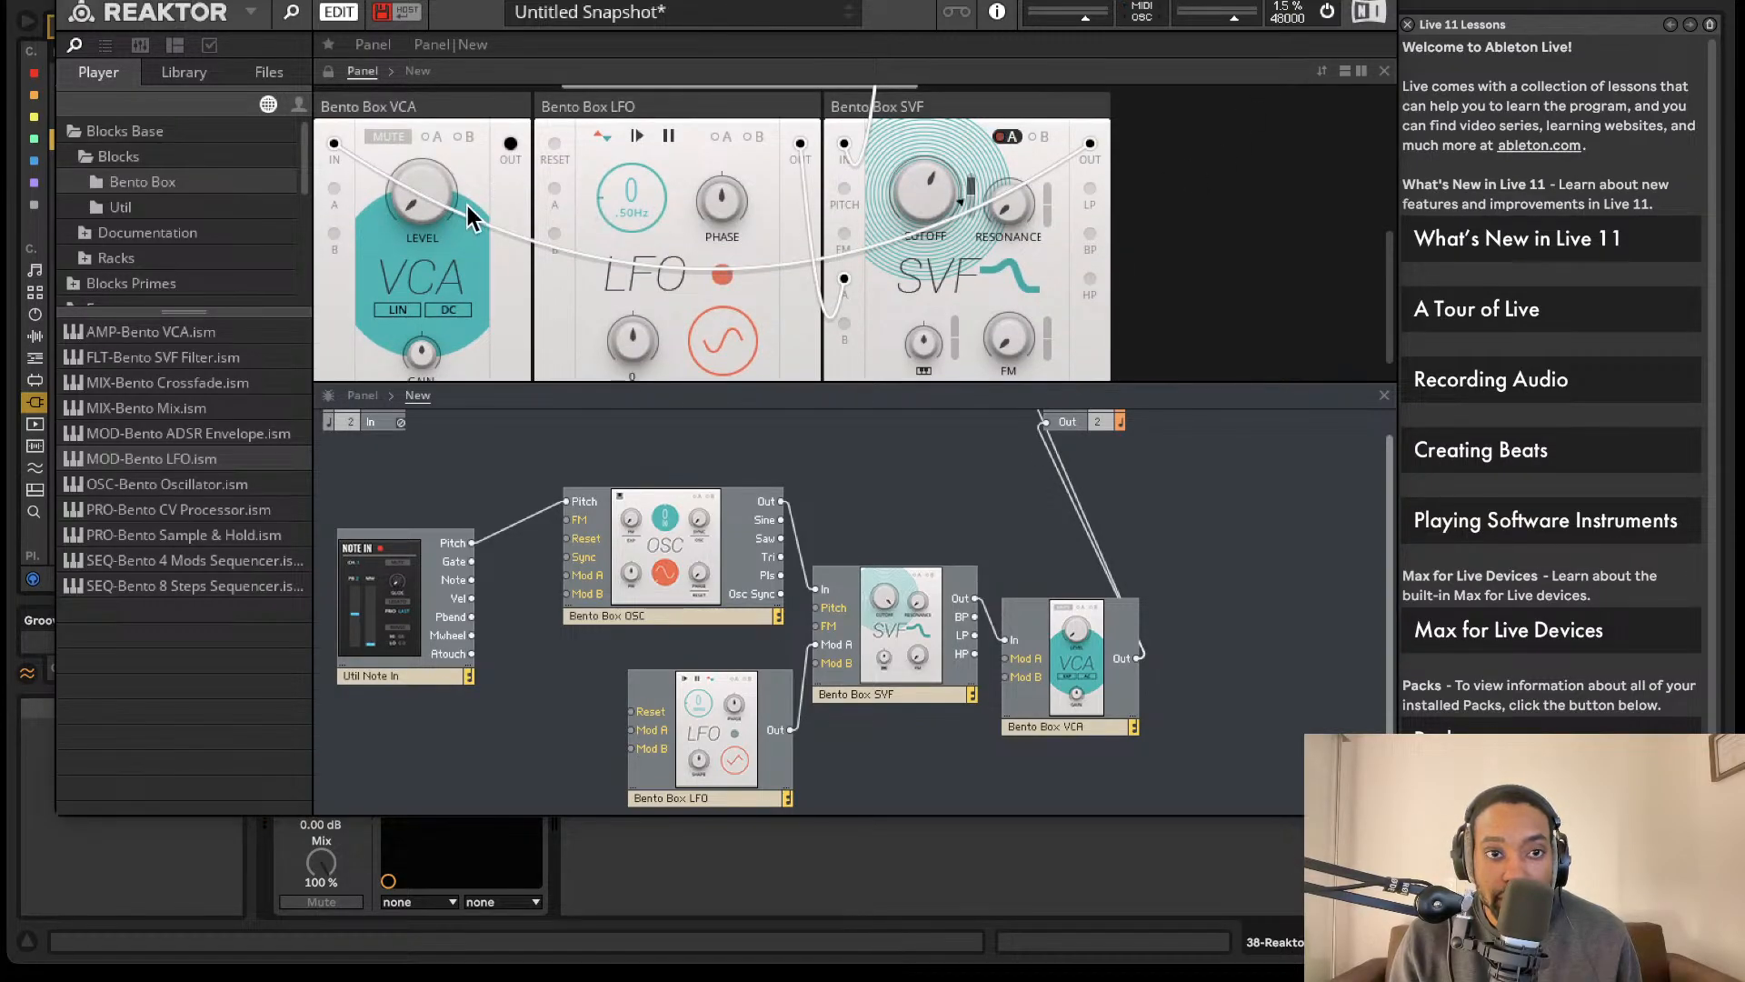
{"action": "left_click_drag", "start_coordinate": [413, 202], "coordinate": [417, 154]}
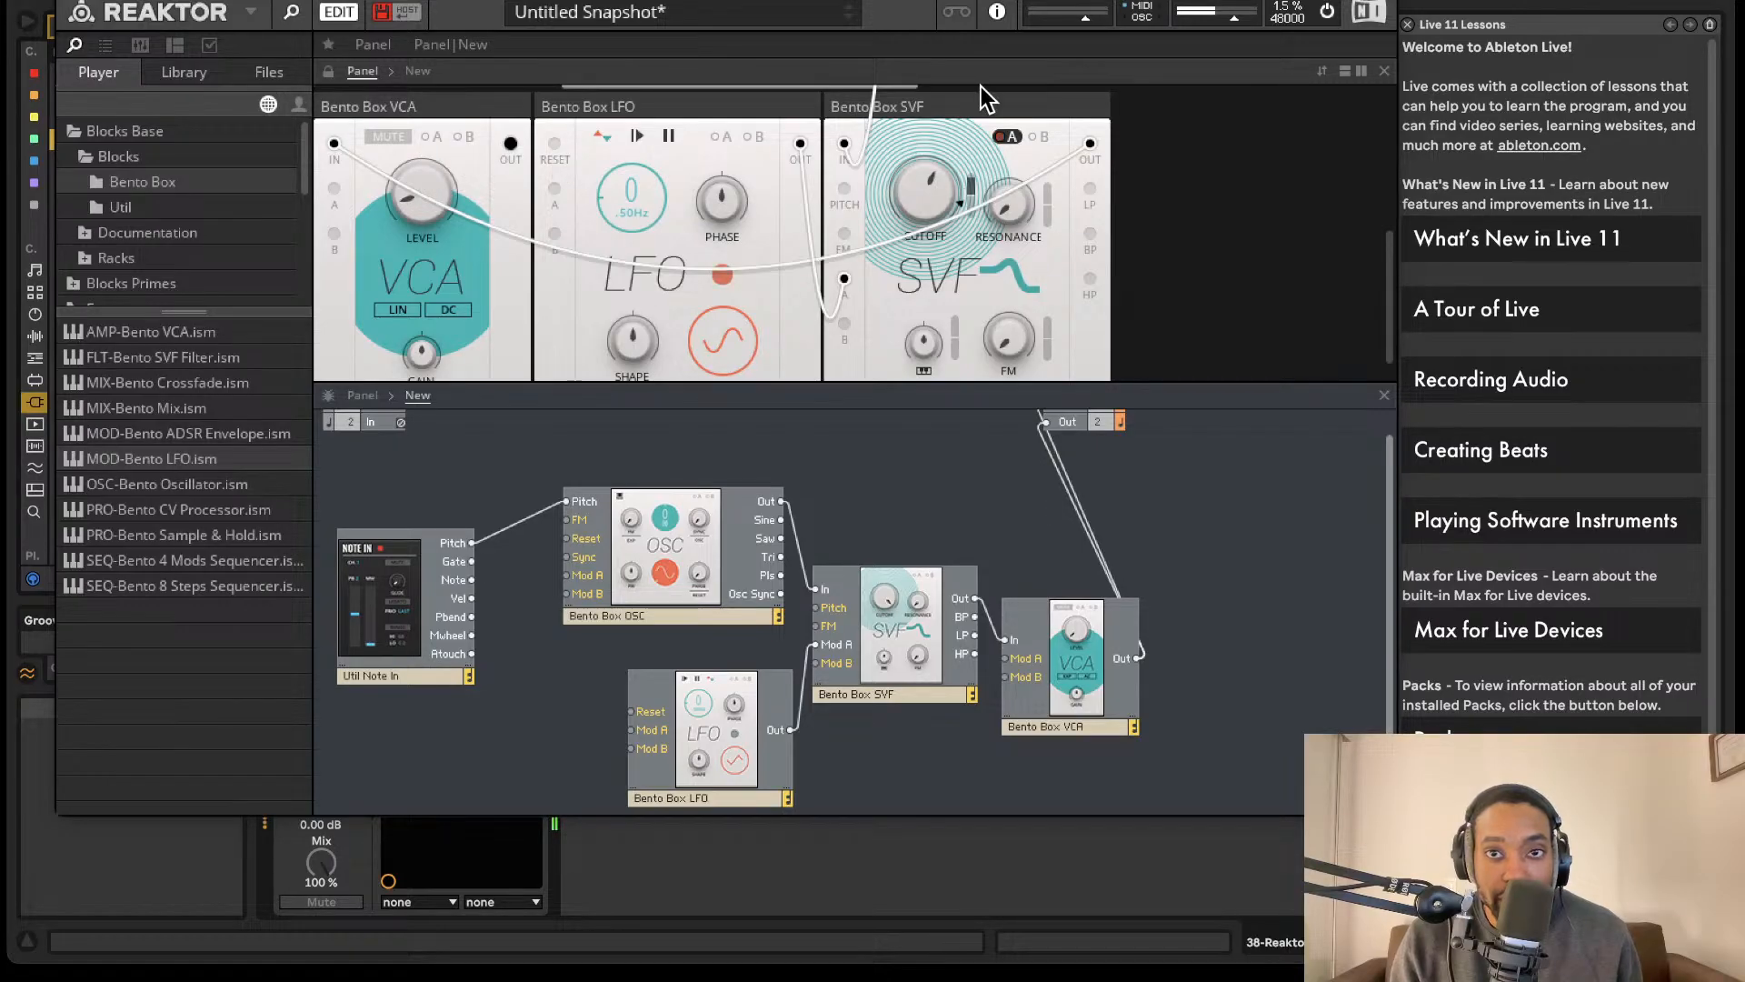
{"action": "left_click", "coordinate": [69, 0]}
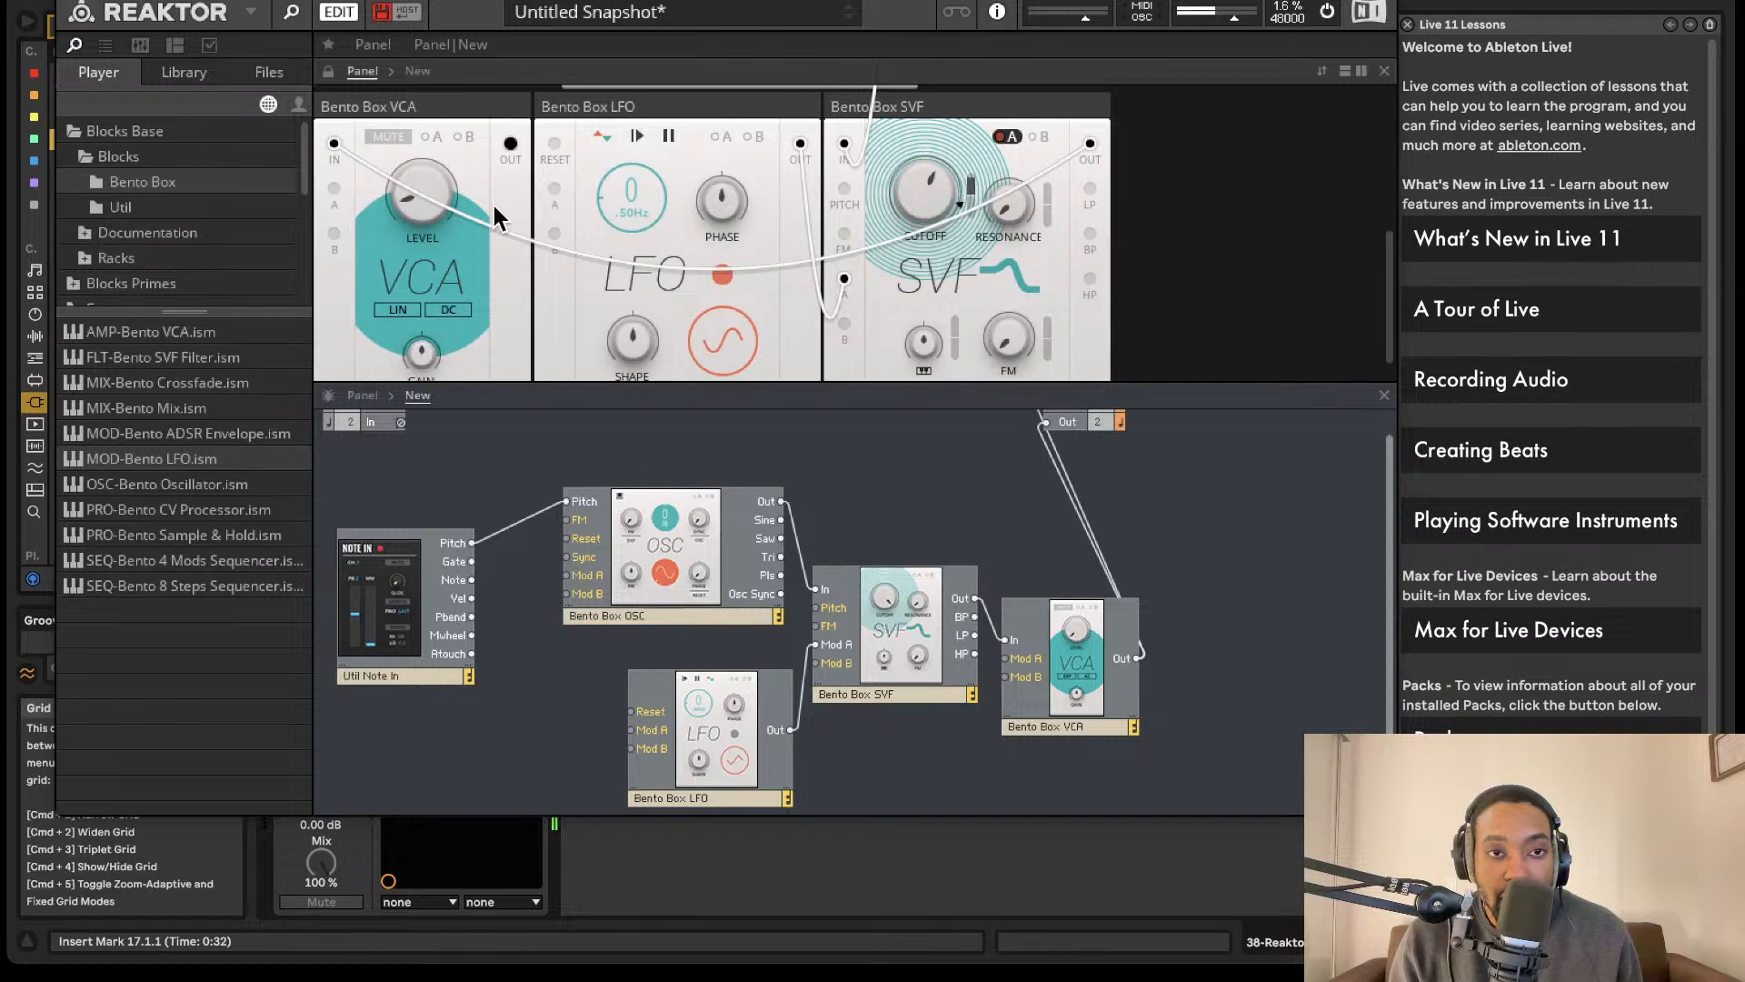
- Add a Bento Box ADSR gated by Note In, wire its Out to the VCA's Mod A, and raise modulation A on the VCA's level
{"action": "left_click_drag", "start_coordinate": [406, 464], "coordinate": [472, 454]}
{"action": "scroll", "coordinate": [1000, 755], "scroll_direction": "down", "scroll_amount": 2}
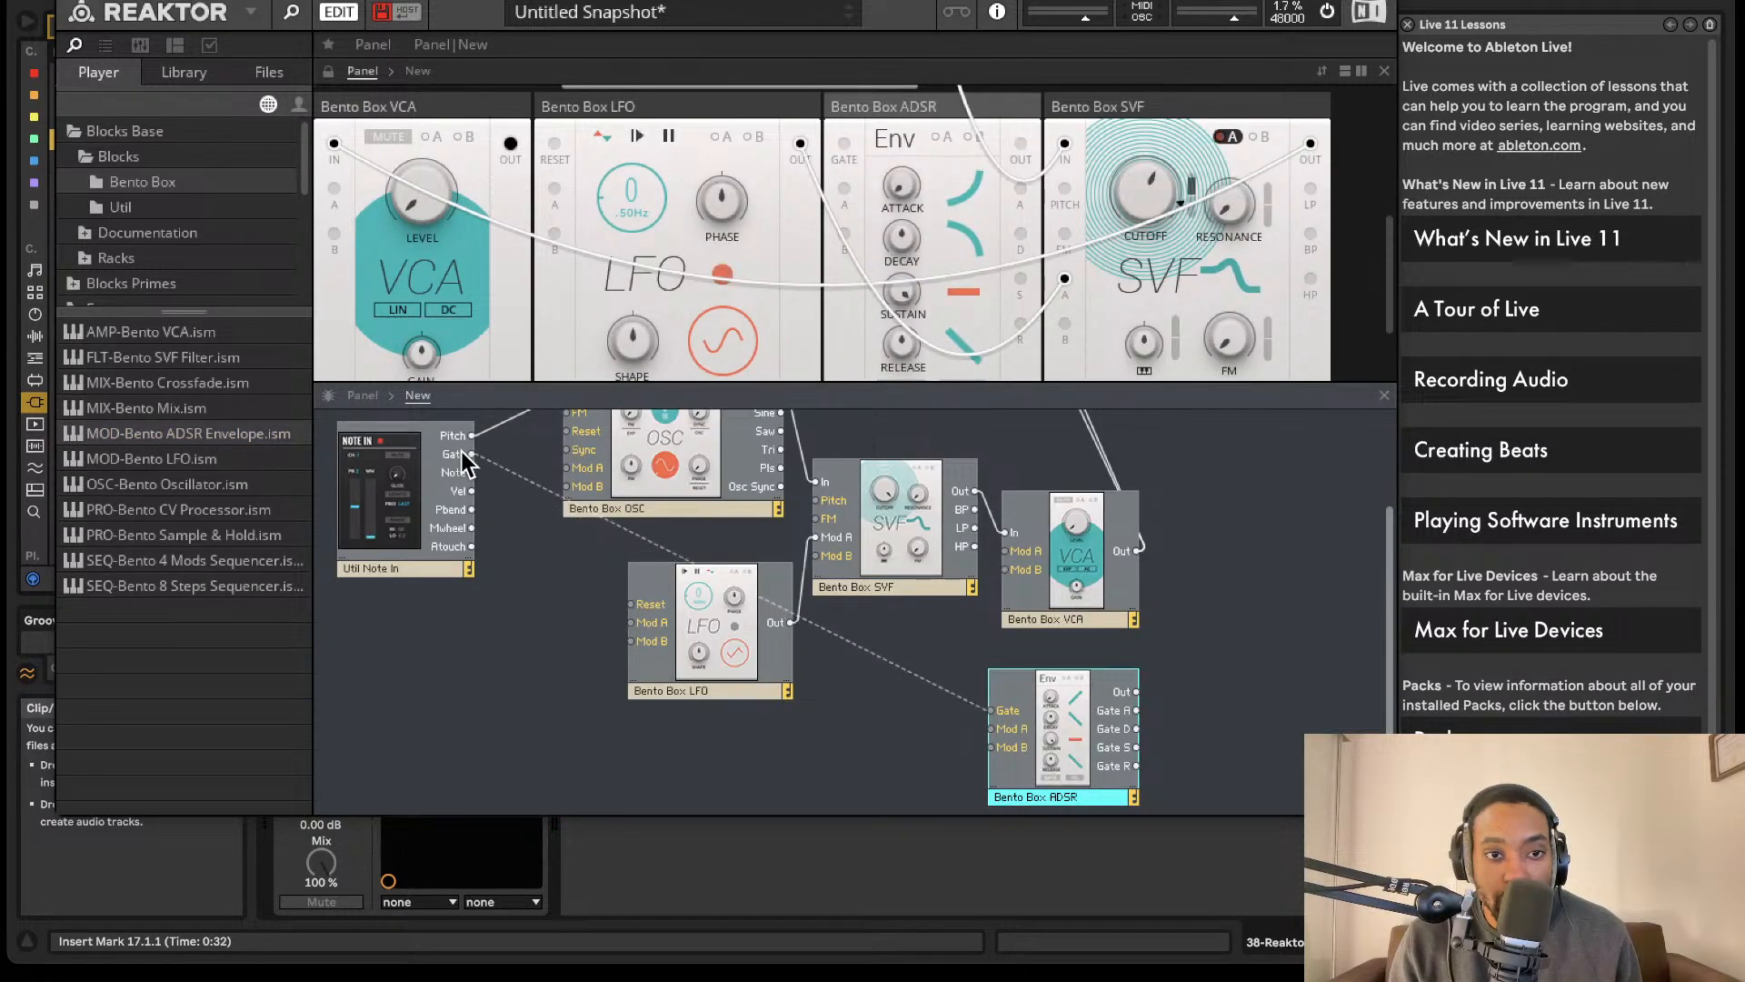
{"action": "left_click_drag", "start_coordinate": [1136, 692], "coordinate": [1003, 551]}
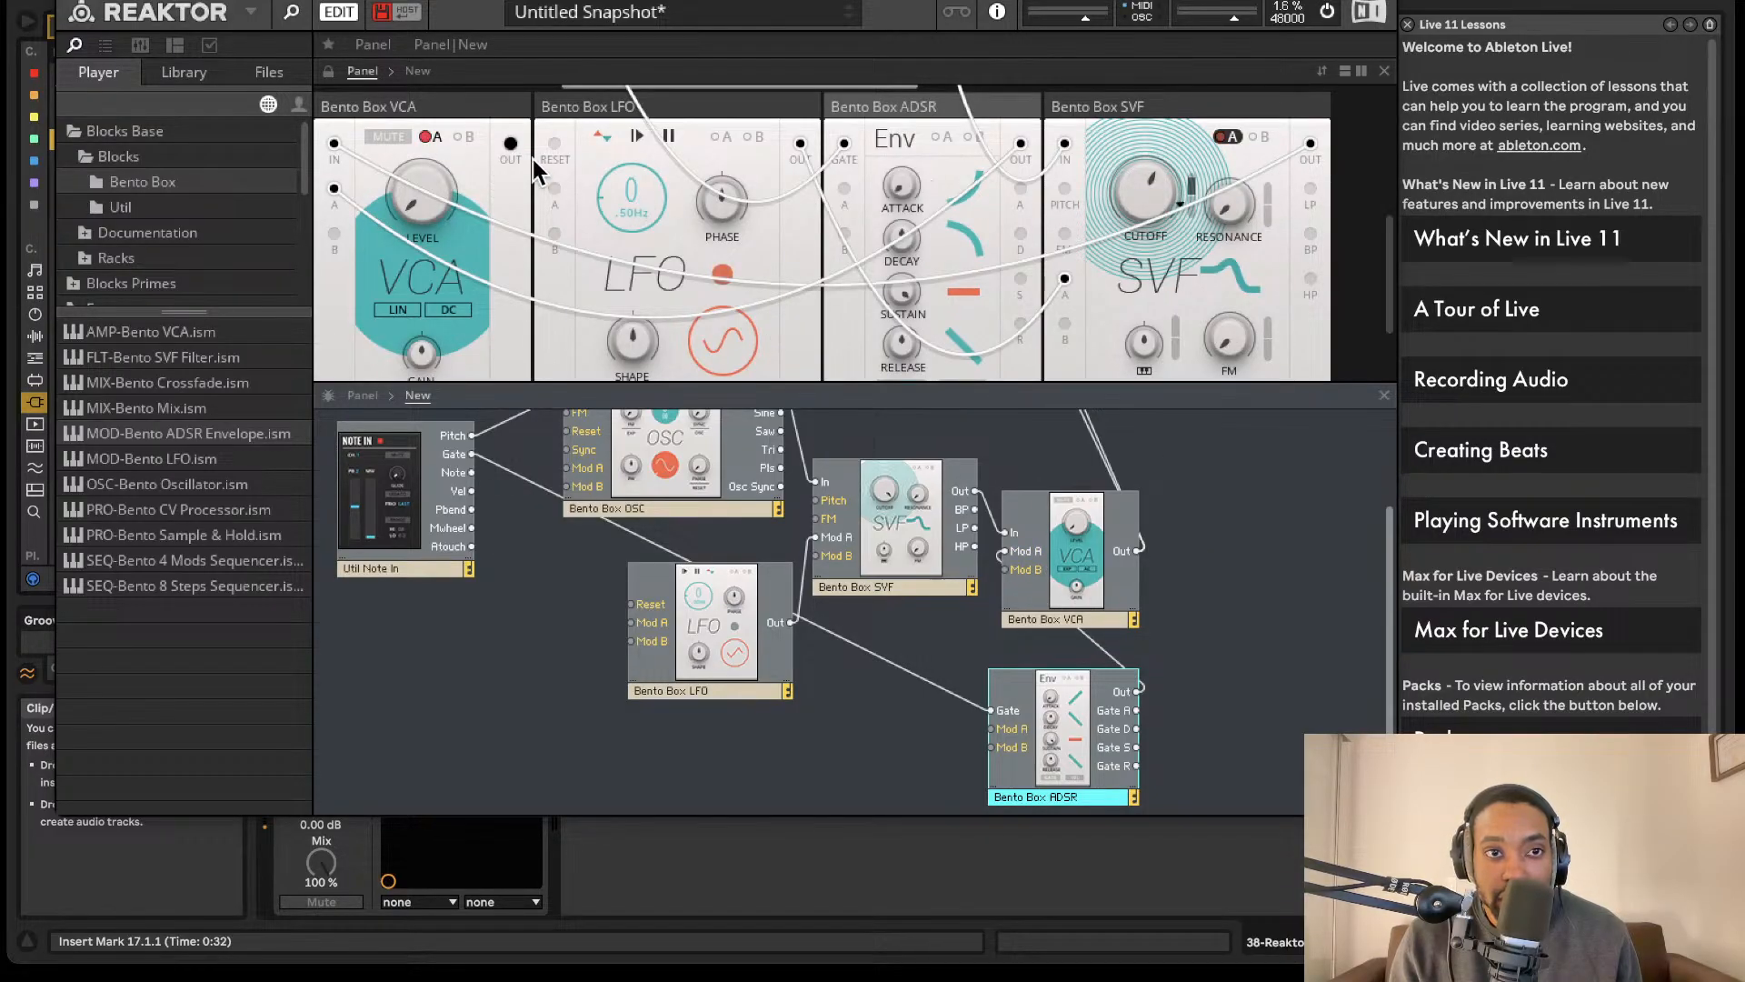
{"action": "left_click", "coordinate": [434, 138]}
{"action": "left_click_drag", "start_coordinate": [468, 209], "coordinate": [475, 64]}
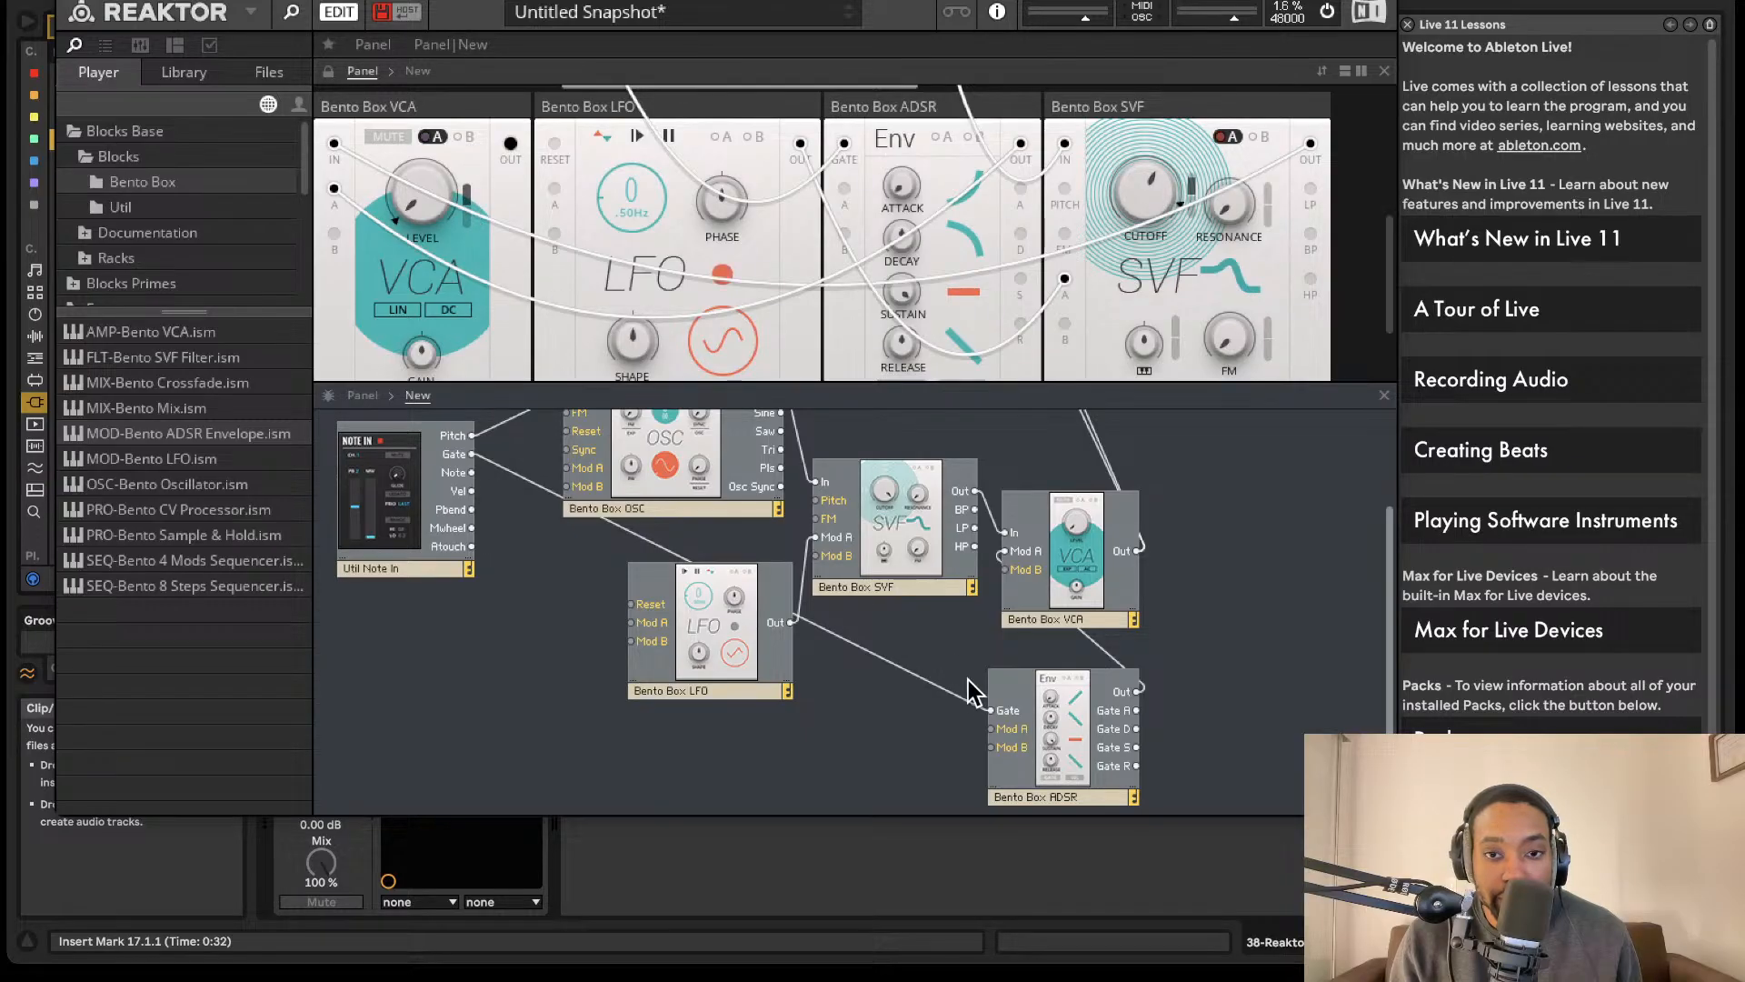
- Move the ADSR block closer to the VCA and rename it Amp ADSR
{"action": "left_click_drag", "start_coordinate": [1028, 794], "coordinate": [926, 762]}
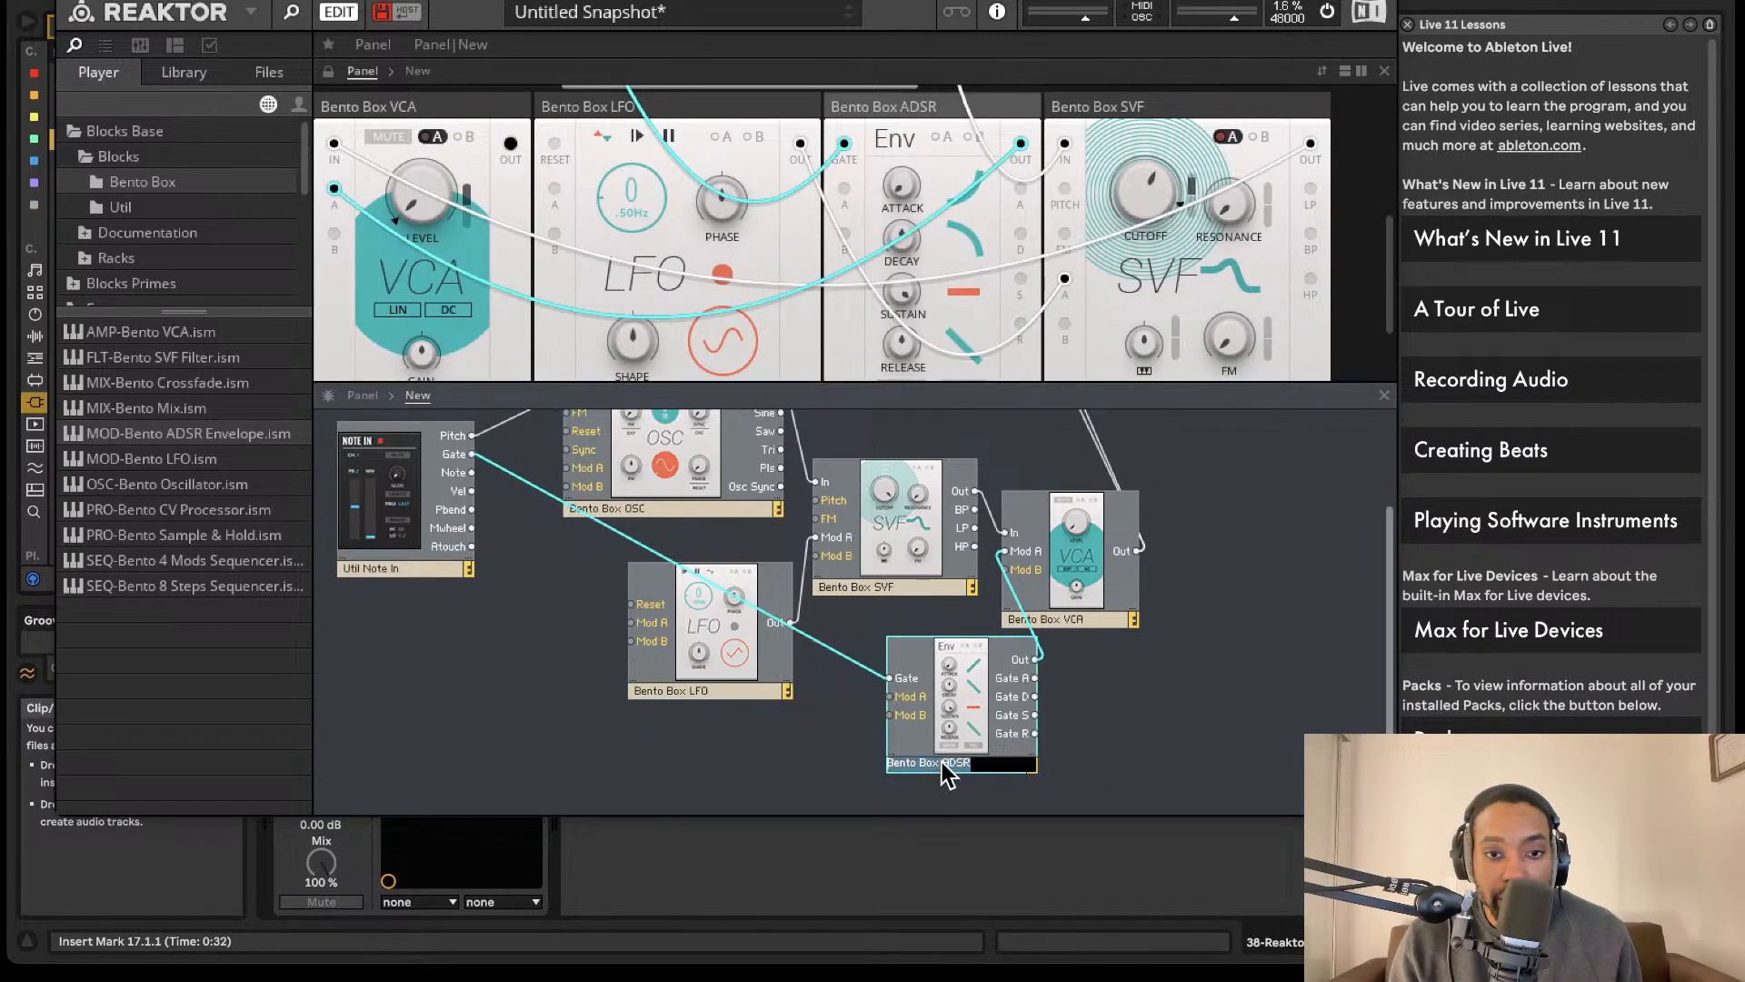
{"action": "type", "text": "Amp"}
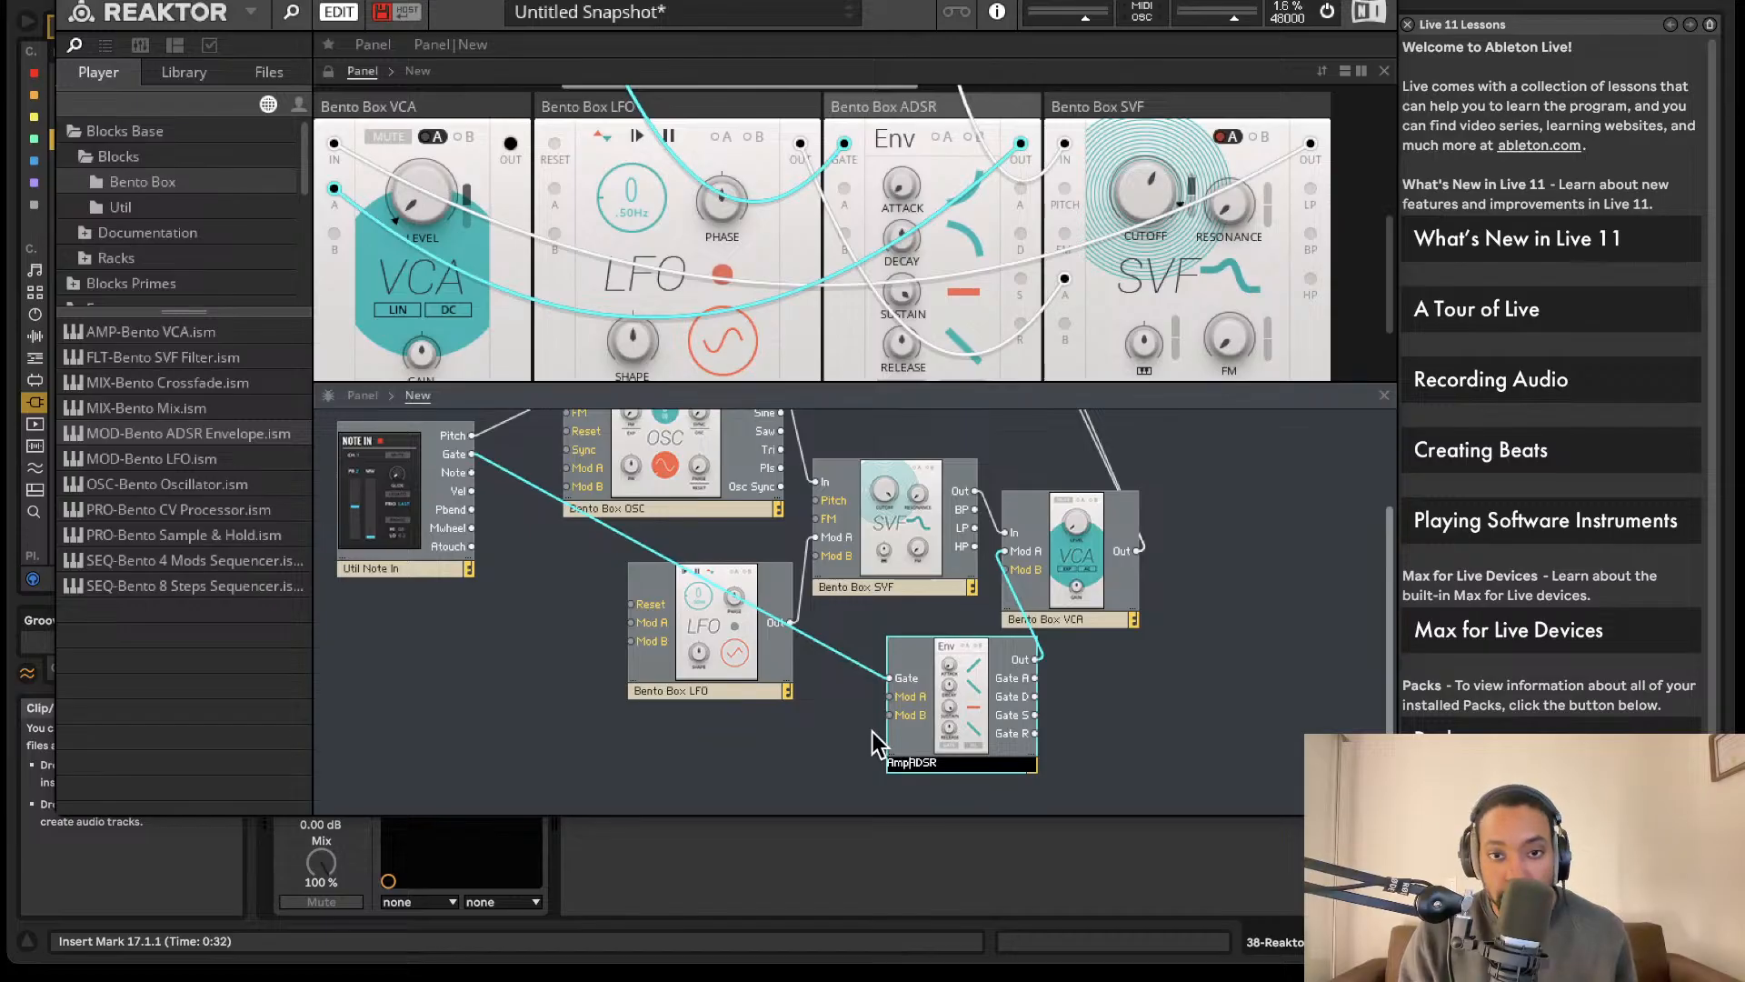
{"action": "left_click", "coordinate": [873, 732]}
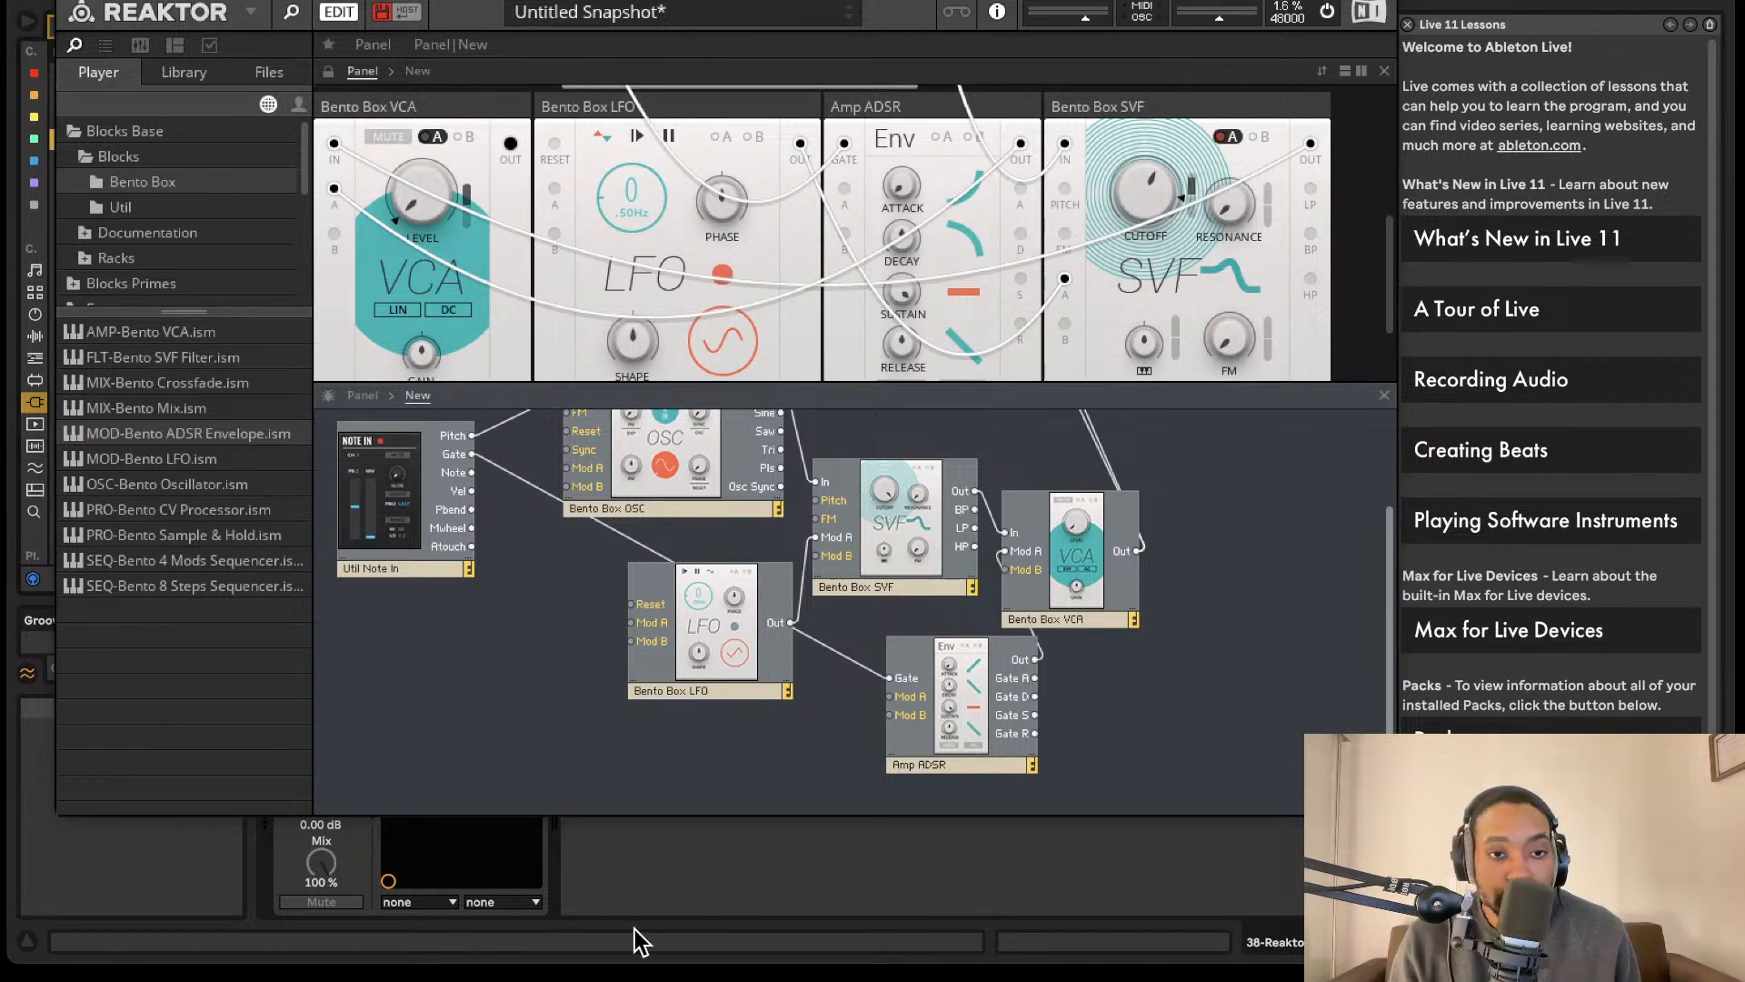
- Add a Bento Box 8 Steps sequencer and a Util Clock, wiring the clock's Gate and Reset and Note In's Pitch into the sequencer
{"action": "left_click_drag", "start_coordinate": [200, 586], "coordinate": [436, 677]}
{"action": "left_click", "coordinate": [124, 207]}
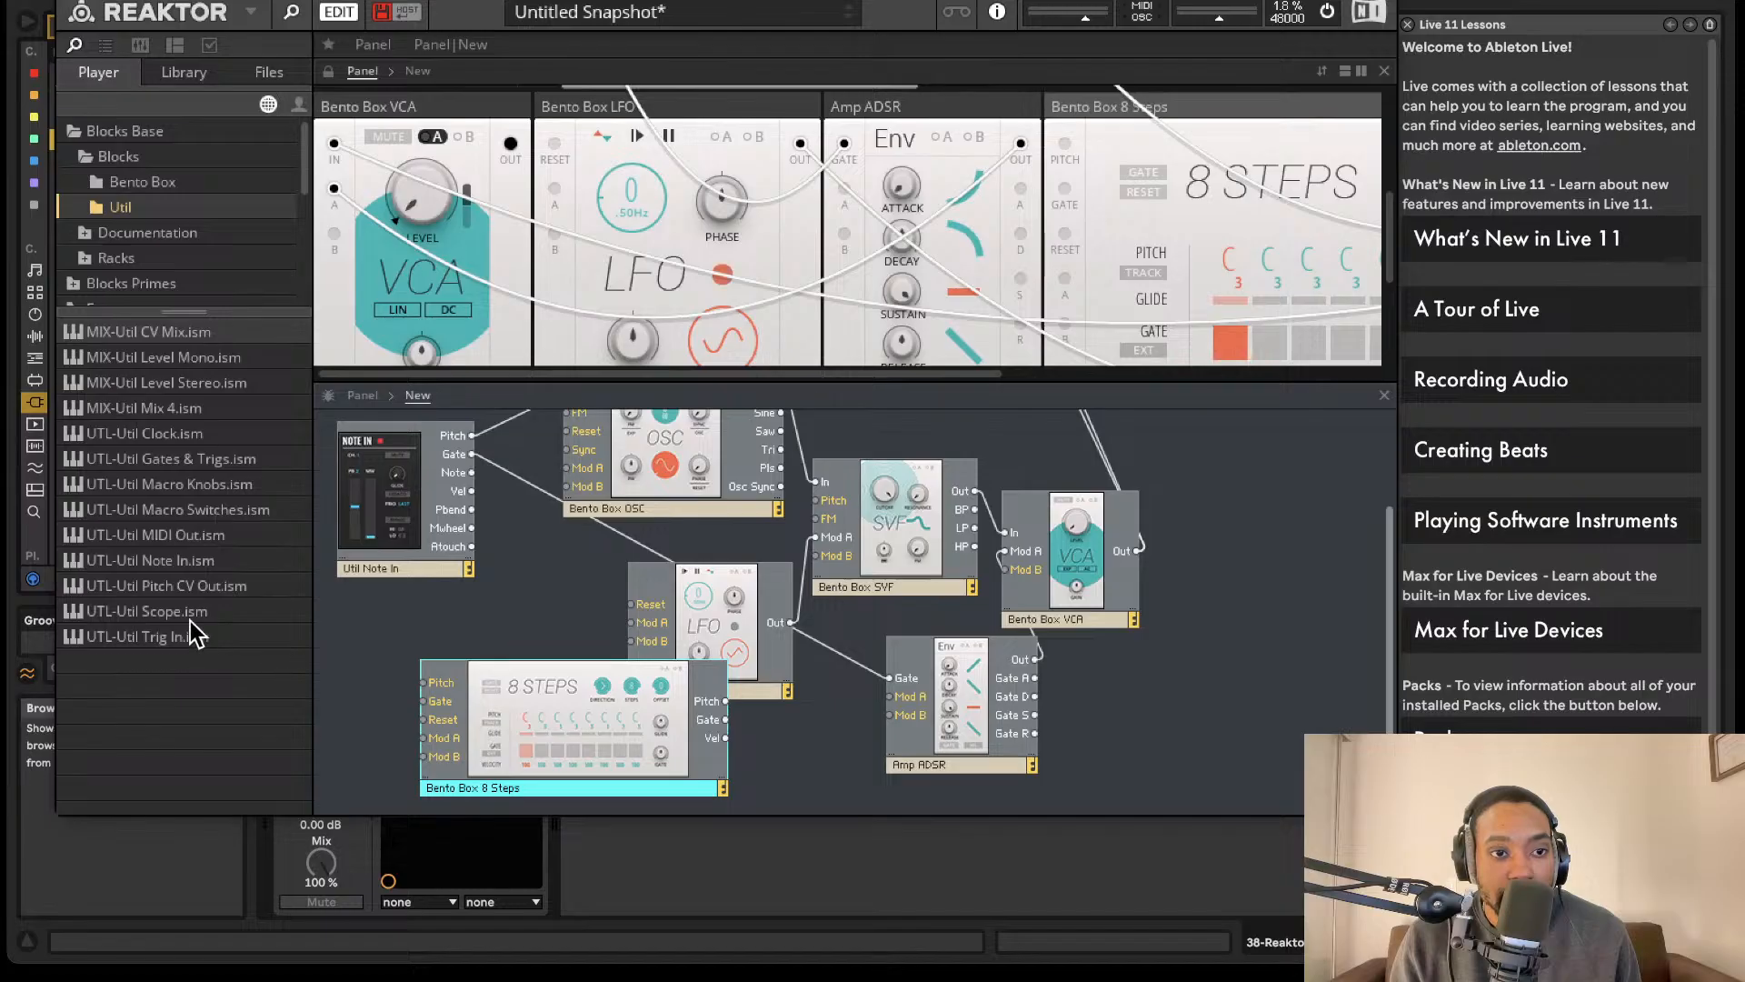
{"action": "left_click_drag", "start_coordinate": [177, 434], "coordinate": [382, 700]}
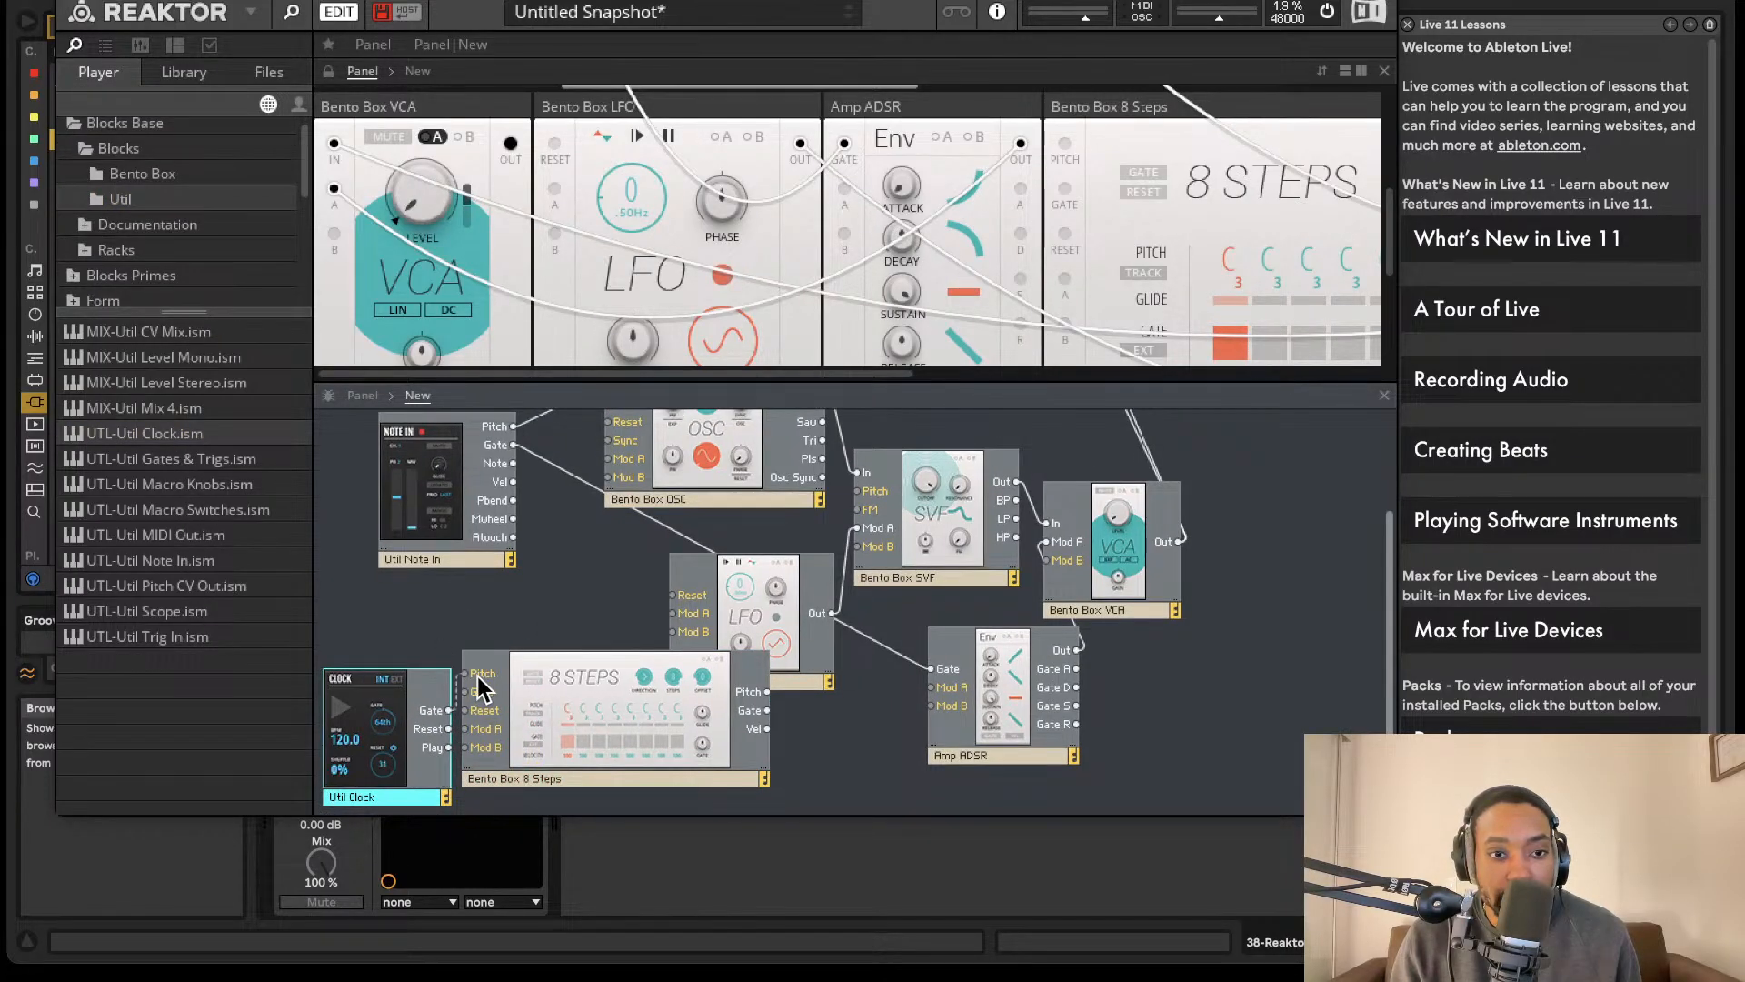
{"action": "left_click_drag", "start_coordinate": [472, 698], "coordinate": [514, 423]}
- Wire the 8 Steps sequencer's Pitch to the oscillator and its Gate to the Amp ADSR in place of Note In, and lower the sequencer block
{"action": "scroll", "coordinate": [619, 462], "scroll_direction": "up", "scroll_amount": 4}
{"action": "left_click", "coordinate": [602, 531]}
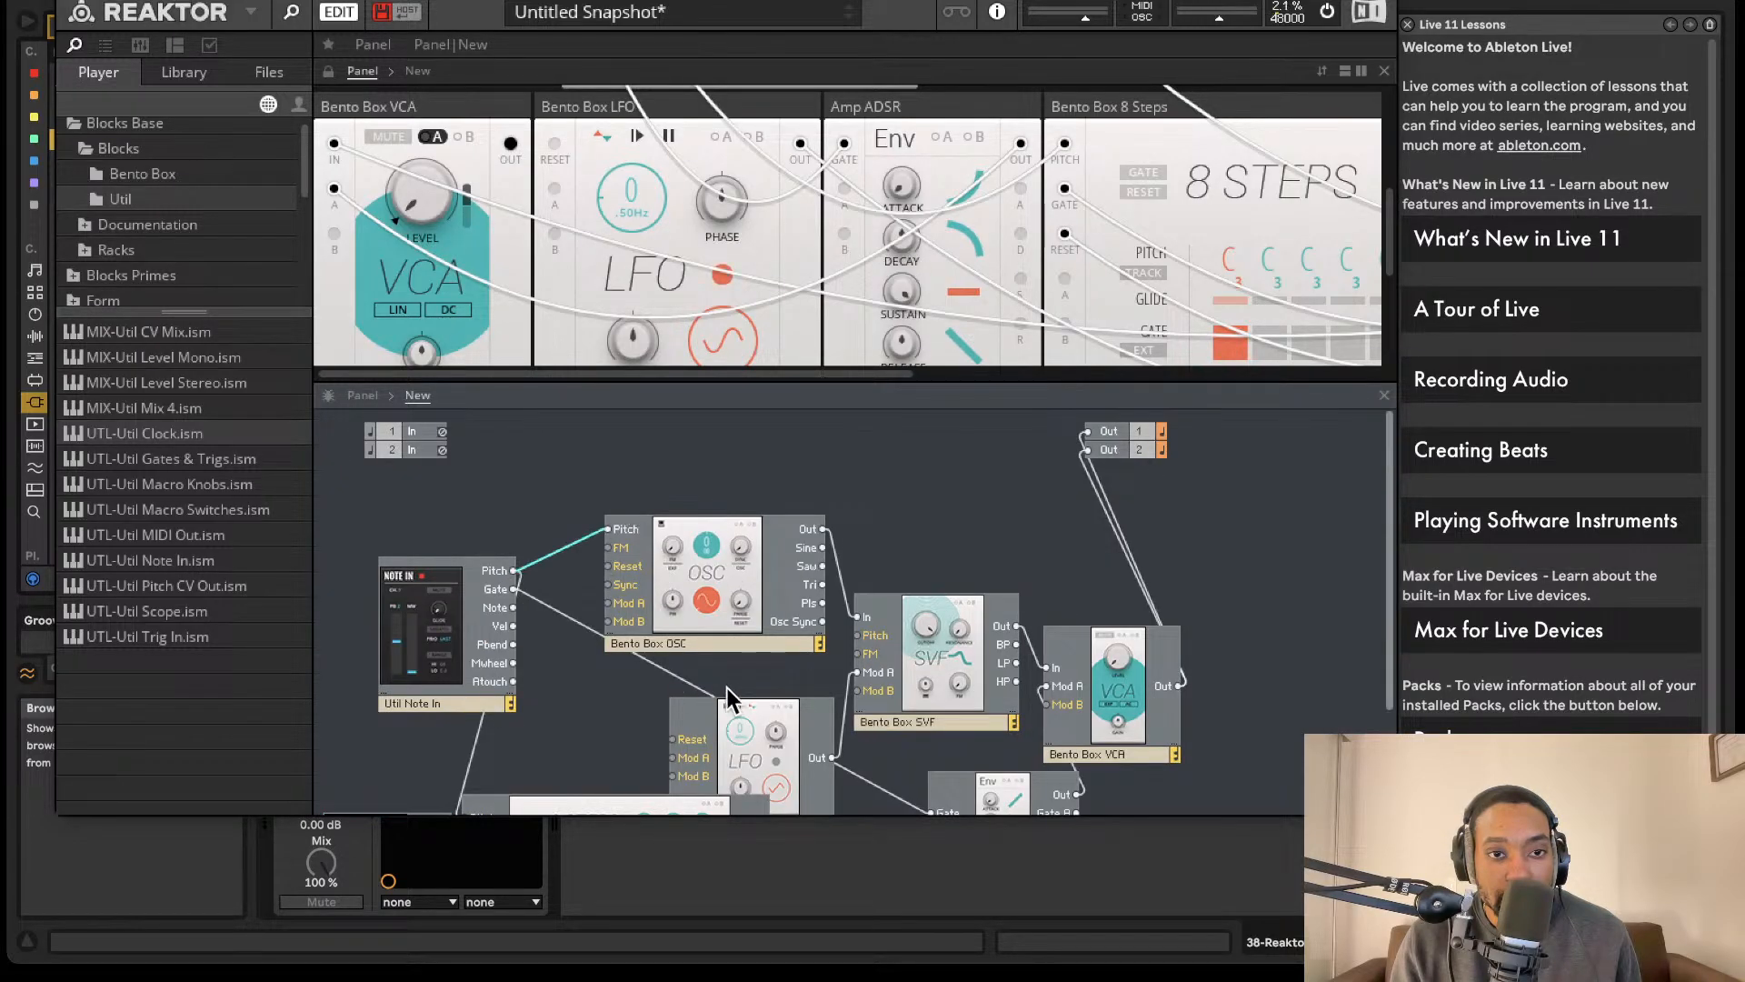
{"action": "scroll", "coordinate": [787, 709], "scroll_direction": "down", "scroll_amount": 4}
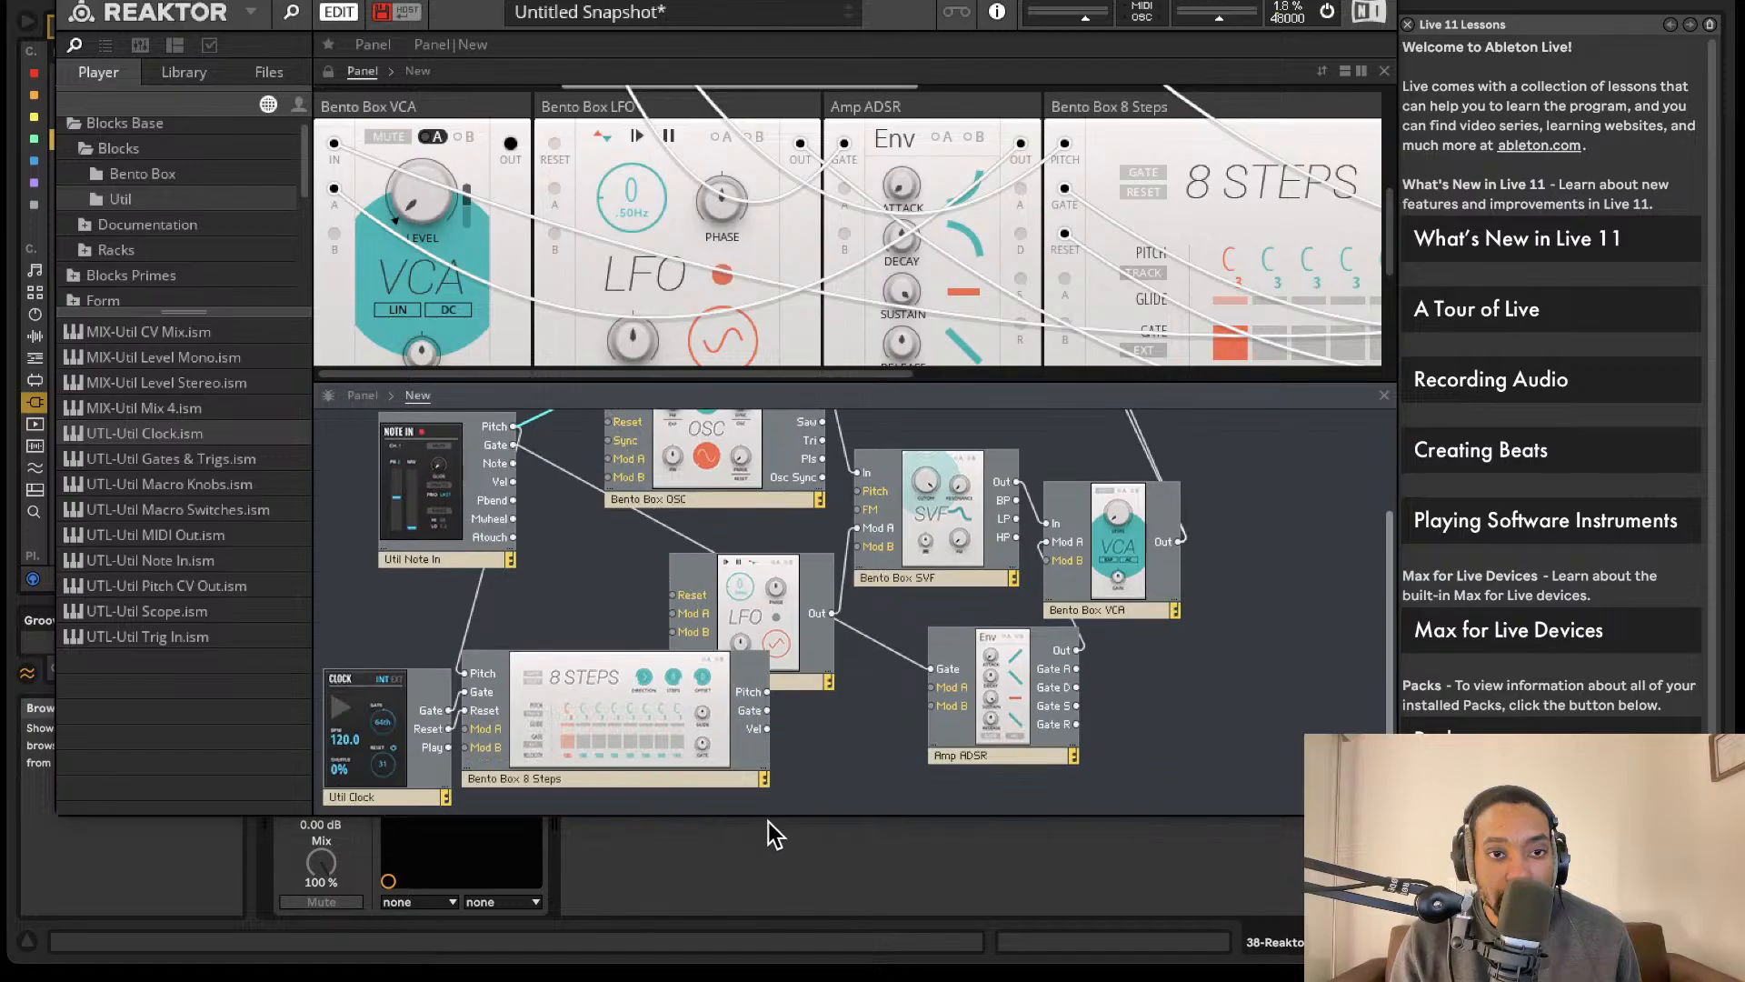
{"action": "left_click_drag", "start_coordinate": [756, 704], "coordinate": [716, 770]}
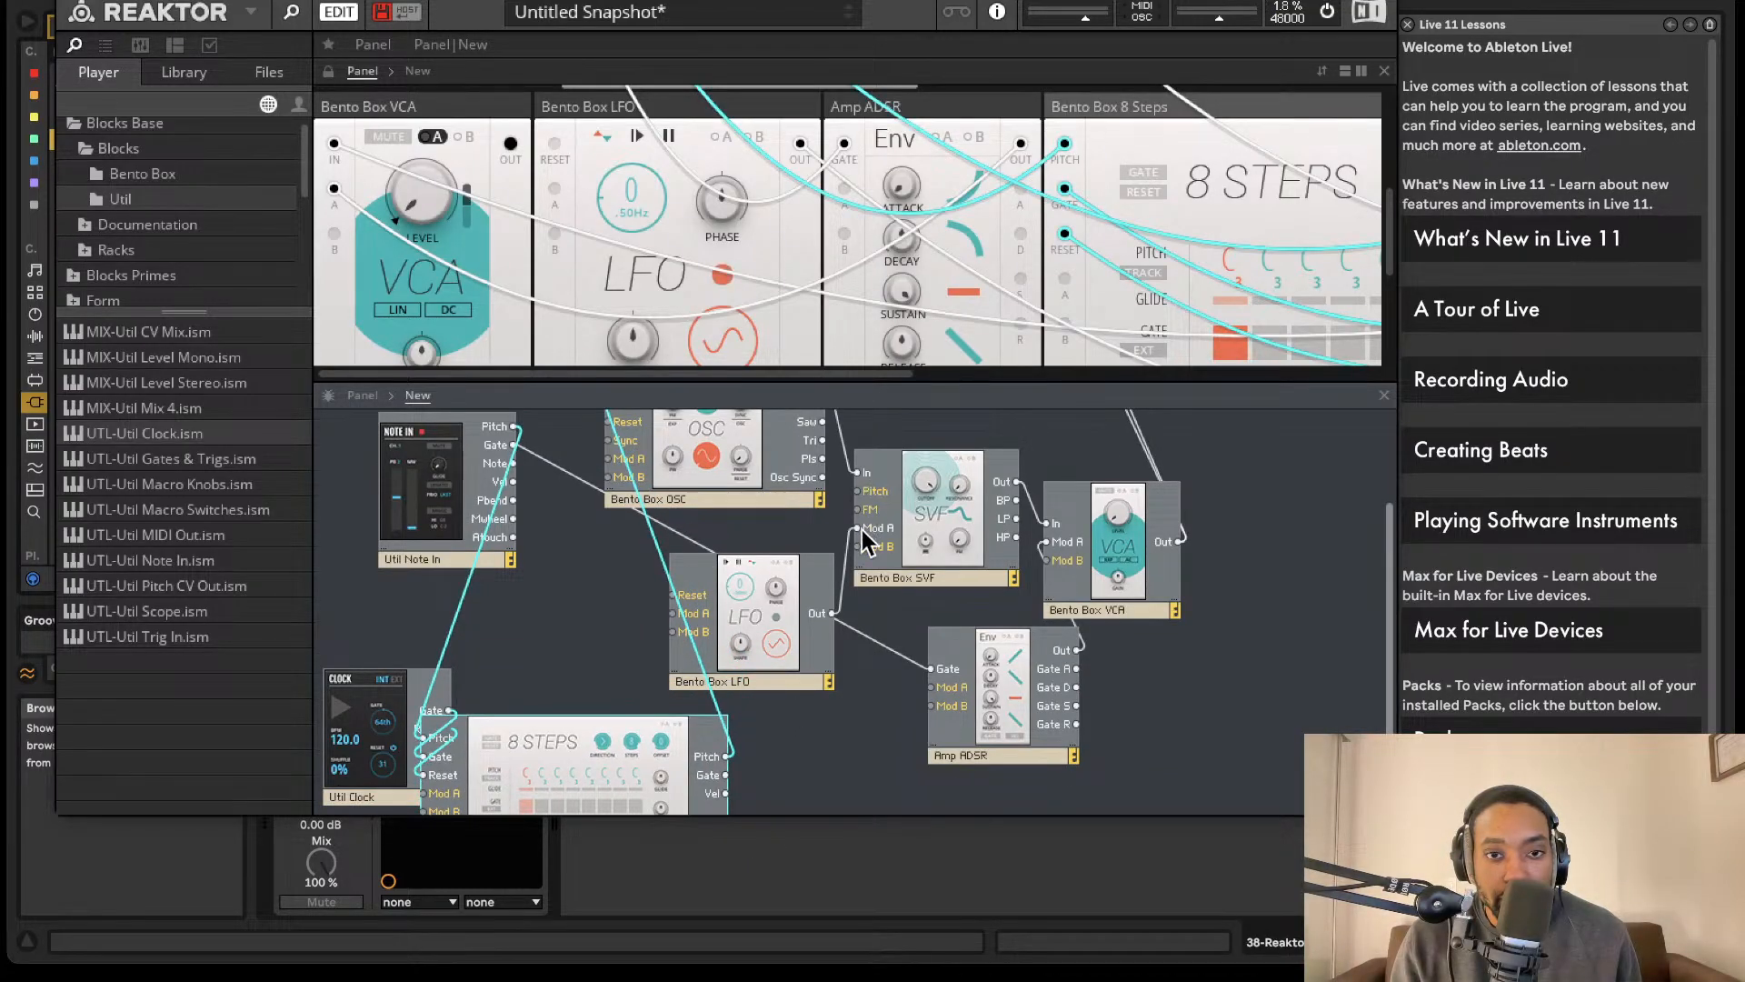
{"action": "left_click_drag", "start_coordinate": [936, 677], "coordinate": [727, 774]}
- Move the Reaktor window down to uncover Live's arrangement, and bring it back up
{"action": "scroll", "coordinate": [1077, 171], "scroll_direction": "right", "scroll_amount": 5}
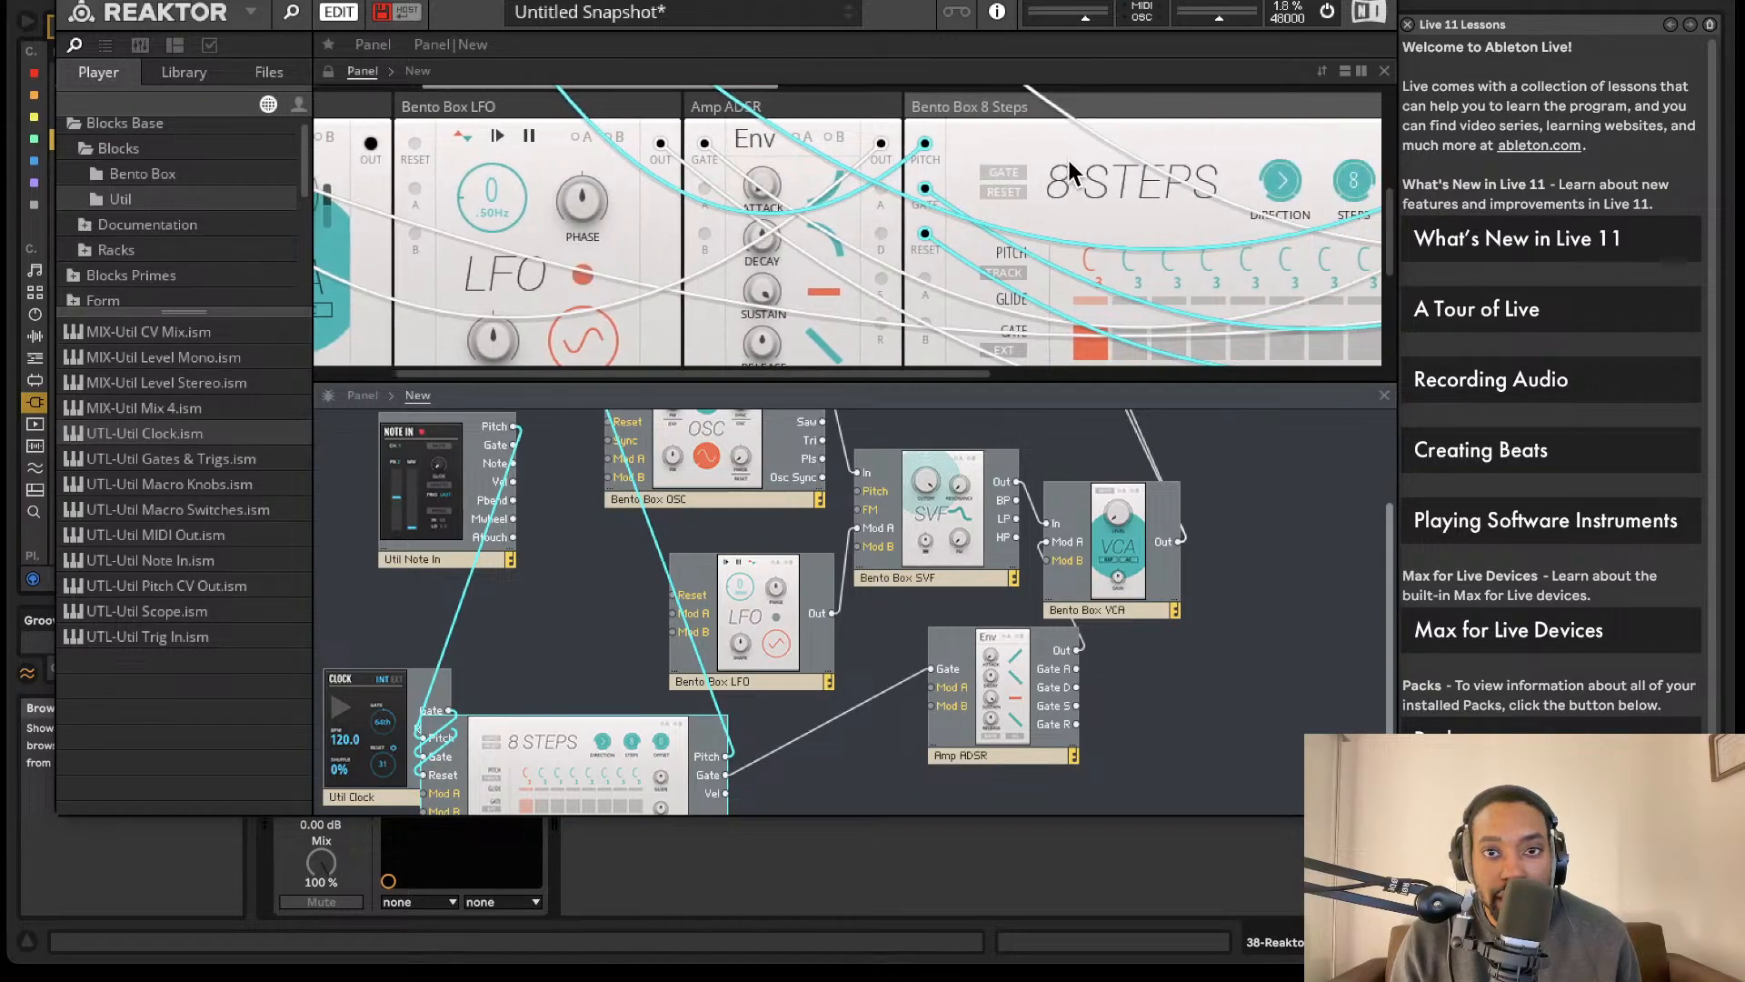
{"action": "scroll", "coordinate": [1064, 179], "scroll_direction": "up", "scroll_amount": 2}
{"action": "left_click_drag", "start_coordinate": [977, 0], "coordinate": [1057, 190]}
{"action": "left_click", "coordinate": [923, 60]}
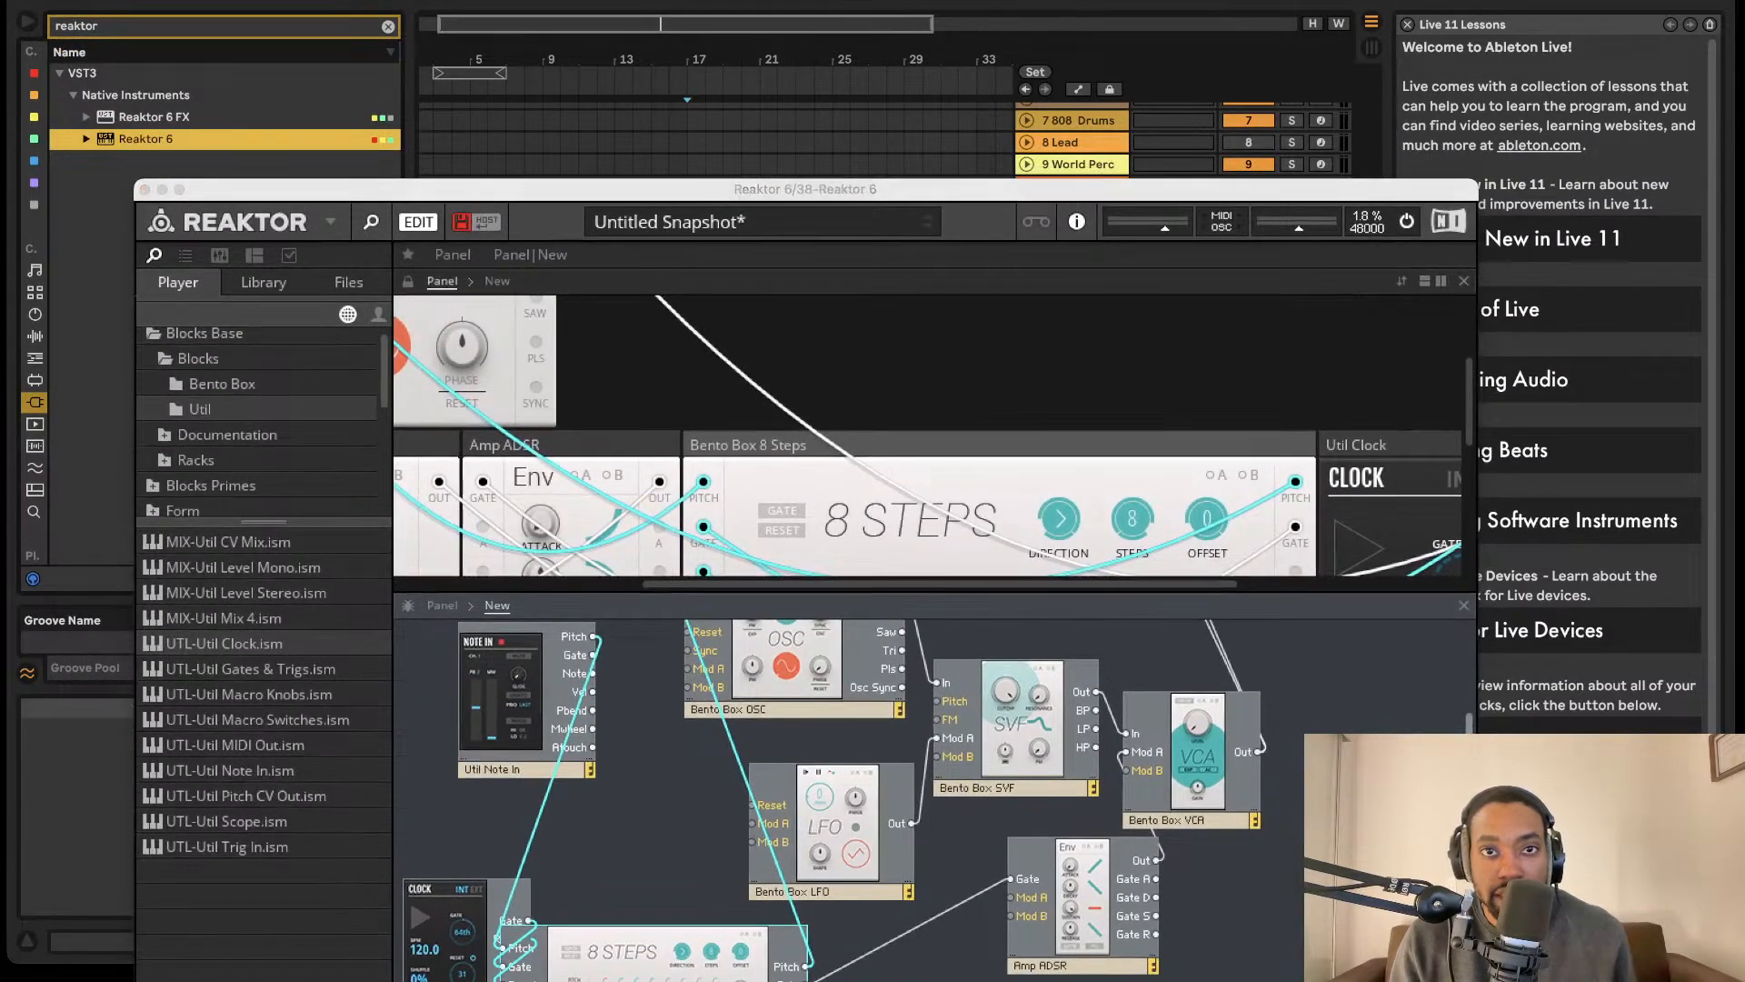
{"action": "key", "text": "Tab"}
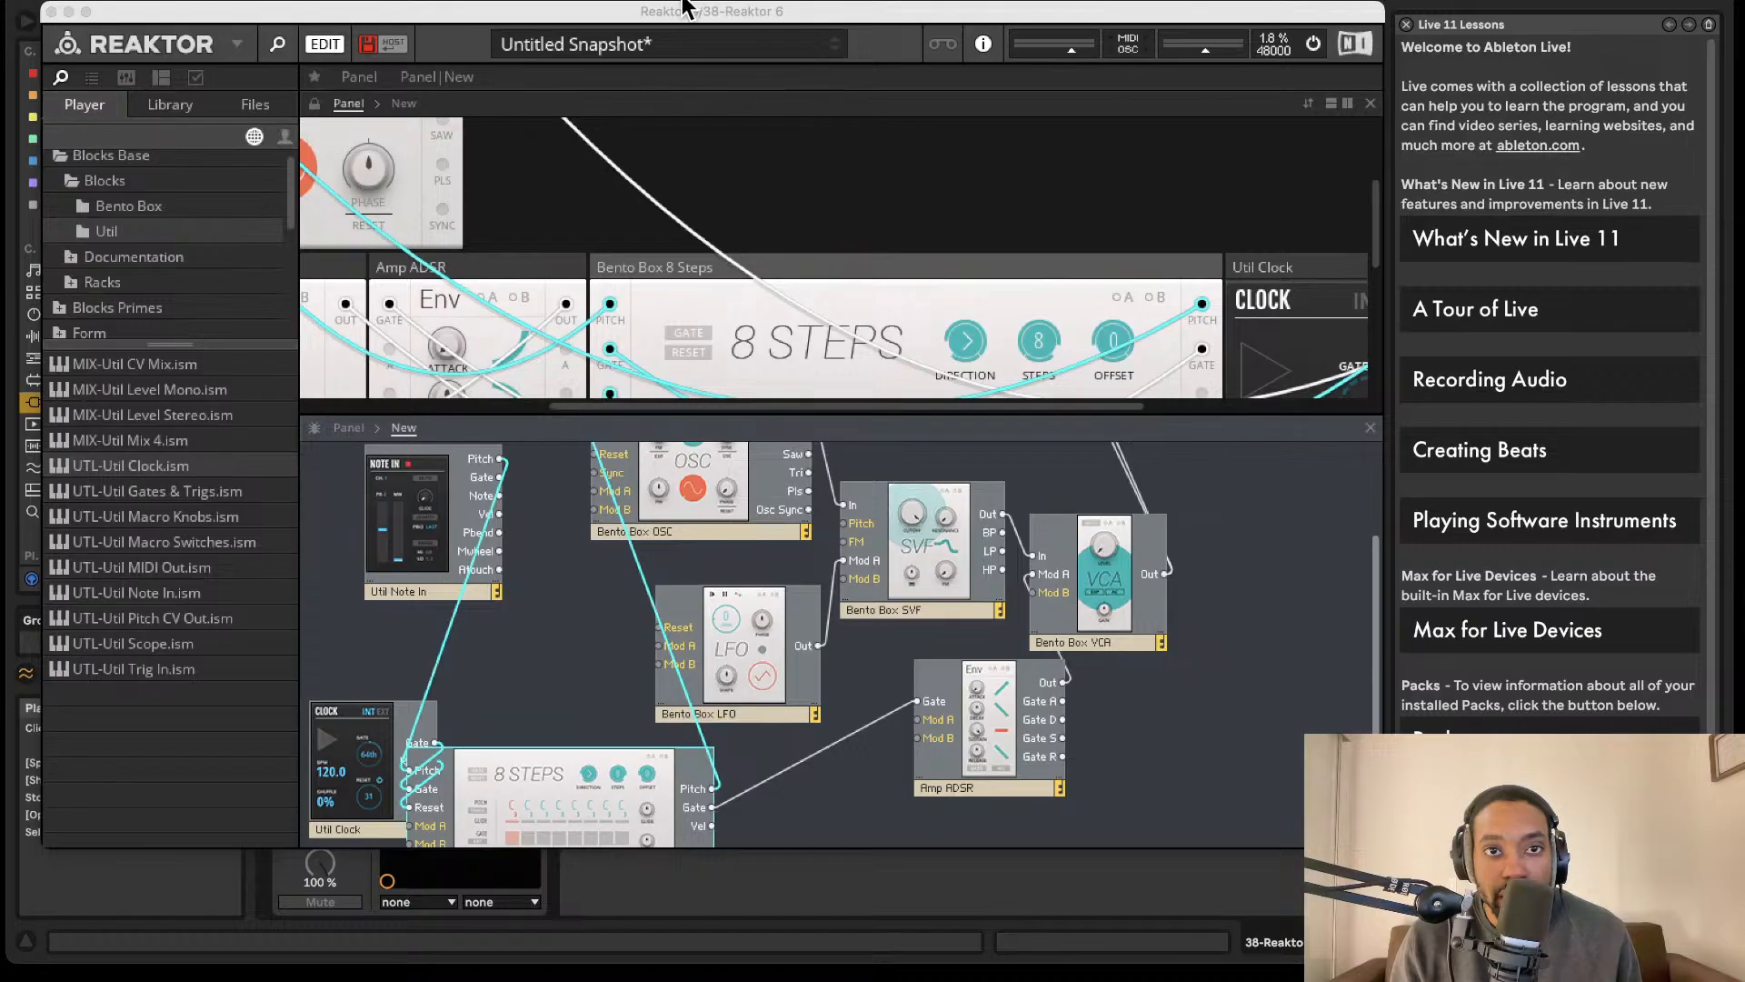
- Turn on the gate of step 6 in the 8 Steps sequencer
{"action": "scroll", "coordinate": [1129, 287], "scroll_direction": "down", "scroll_amount": 1}
{"action": "scroll", "coordinate": [1129, 287], "scroll_direction": "down", "scroll_amount": 5}
{"action": "scroll", "coordinate": [1129, 287], "scroll_direction": "right", "scroll_amount": 3}
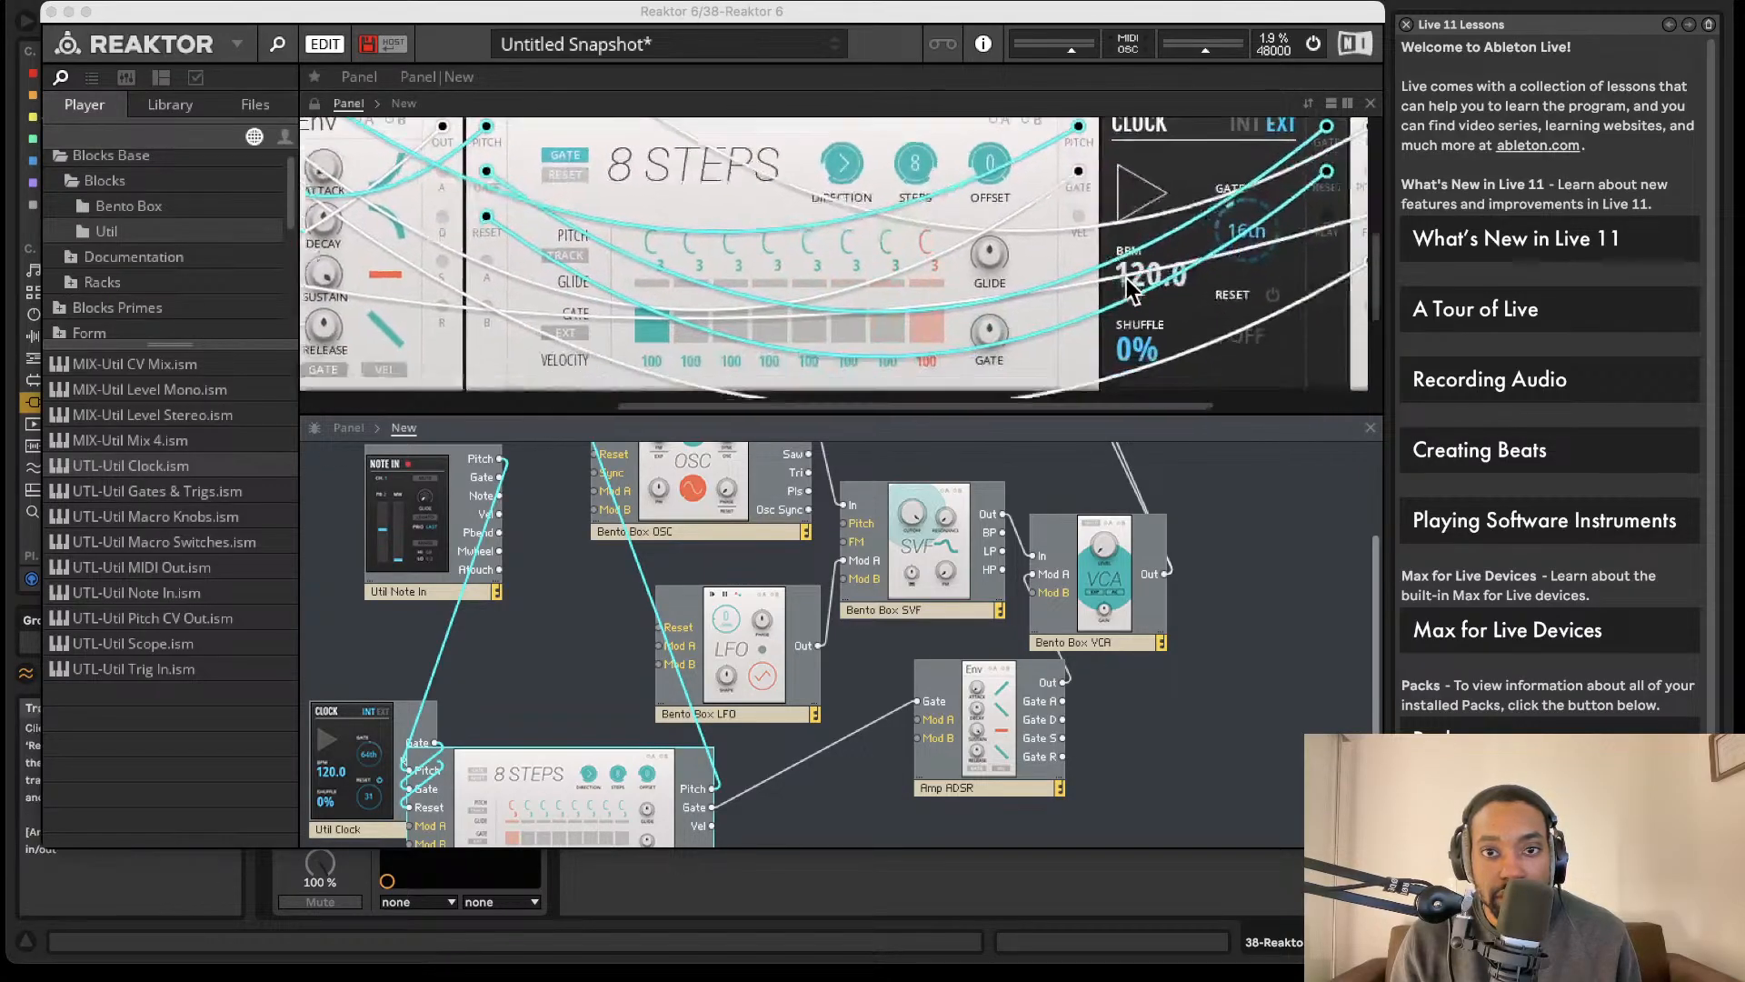
{"action": "scroll", "coordinate": [873, 259], "scroll_direction": "up", "scroll_amount": 2}
{"action": "left_click", "coordinate": [846, 336]}
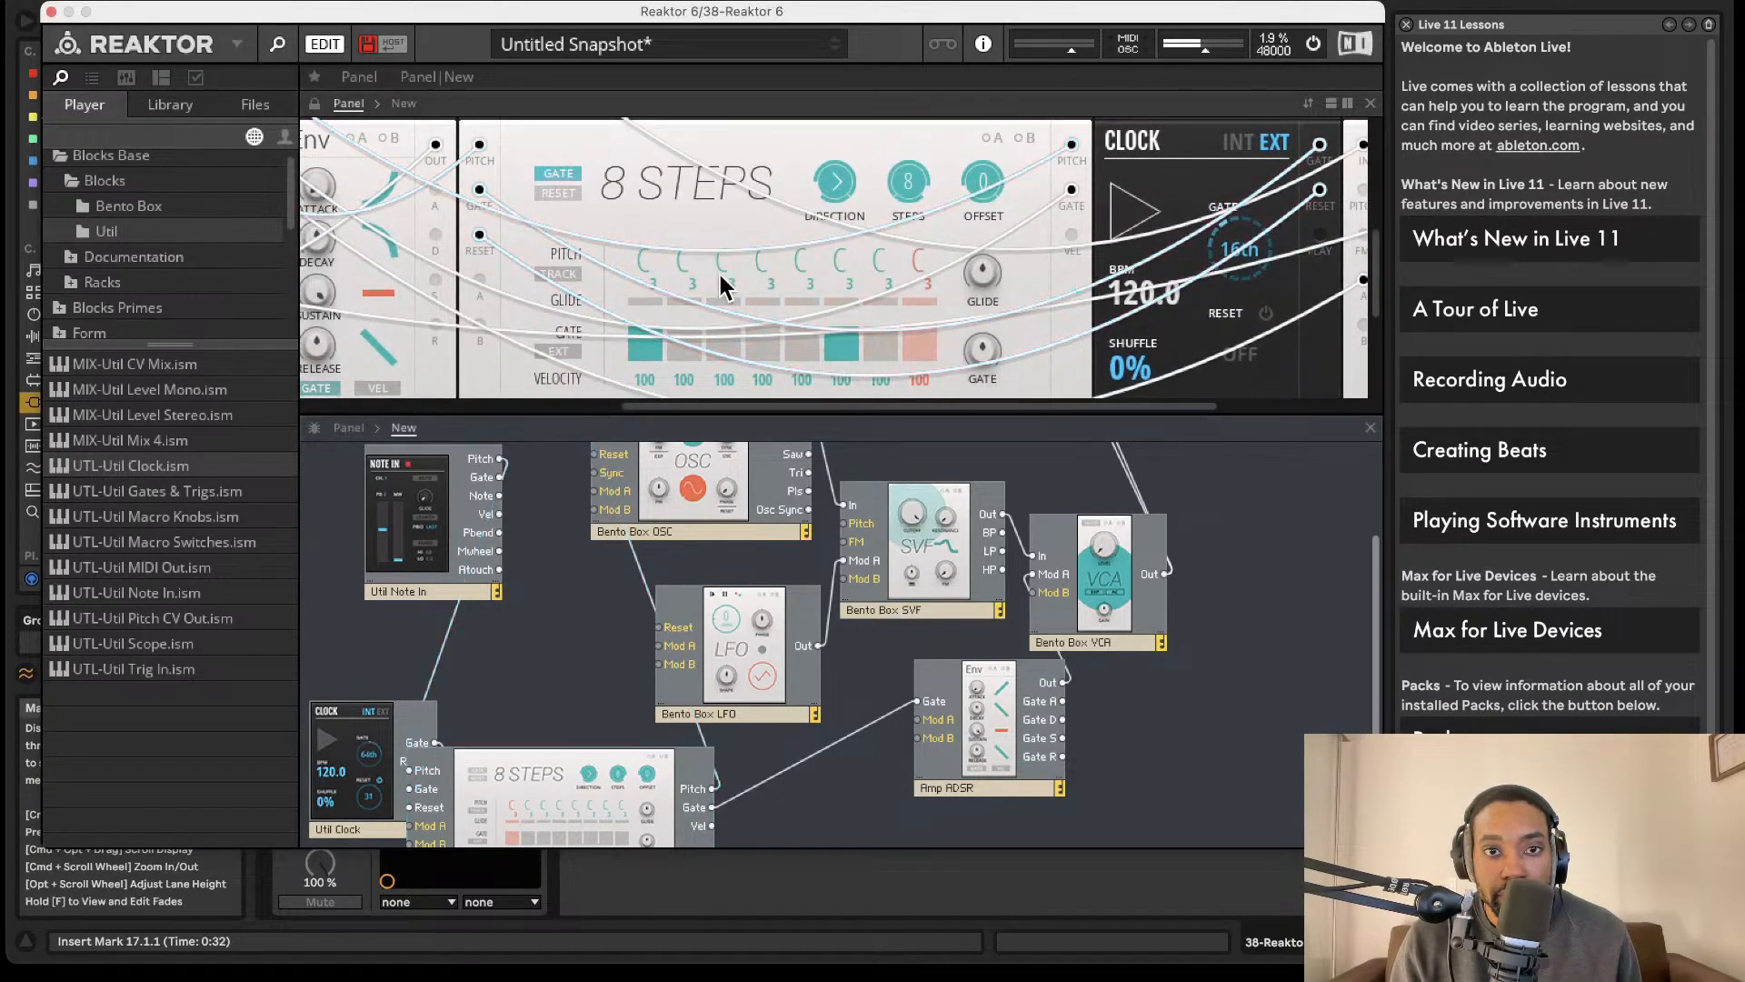
- Set step 1's pitch to A#3 and step 6's to F#2 in the 8 Steps sequencer, and enable pitch Track
{"action": "left_click_drag", "start_coordinate": [709, 264], "coordinate": [727, 213]}
{"action": "left_click_drag", "start_coordinate": [656, 273], "coordinate": [653, 236]}
{"action": "left_click", "coordinate": [564, 276]}
{"action": "mouse_move", "coordinate": [842, 281]}
{"action": "left_mouse_down"}
{"action": "mouse_move", "coordinate": [843, 259]}
{"action": "mouse_move", "coordinate": [842, 286]}
{"action": "left_mouse_up"}
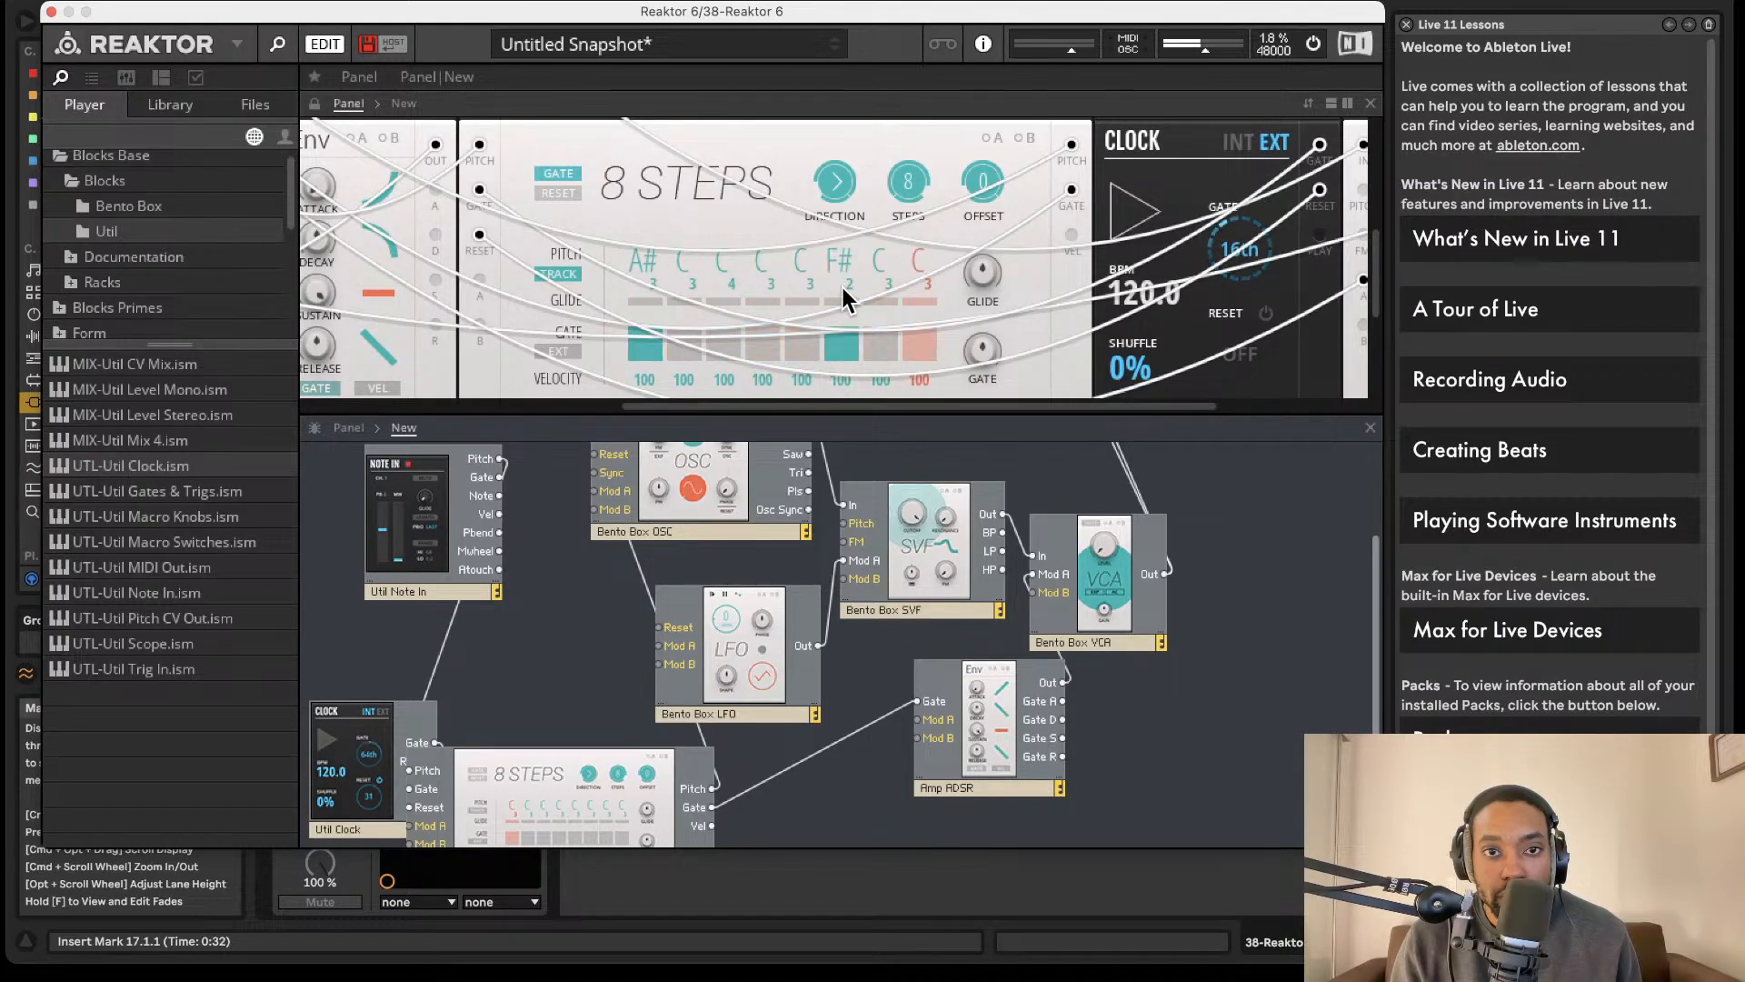
- Lower Reaktor's output level slightly and switch off its audio processing
{"action": "left_click_drag", "start_coordinate": [1197, 45], "coordinate": [1187, 56]}
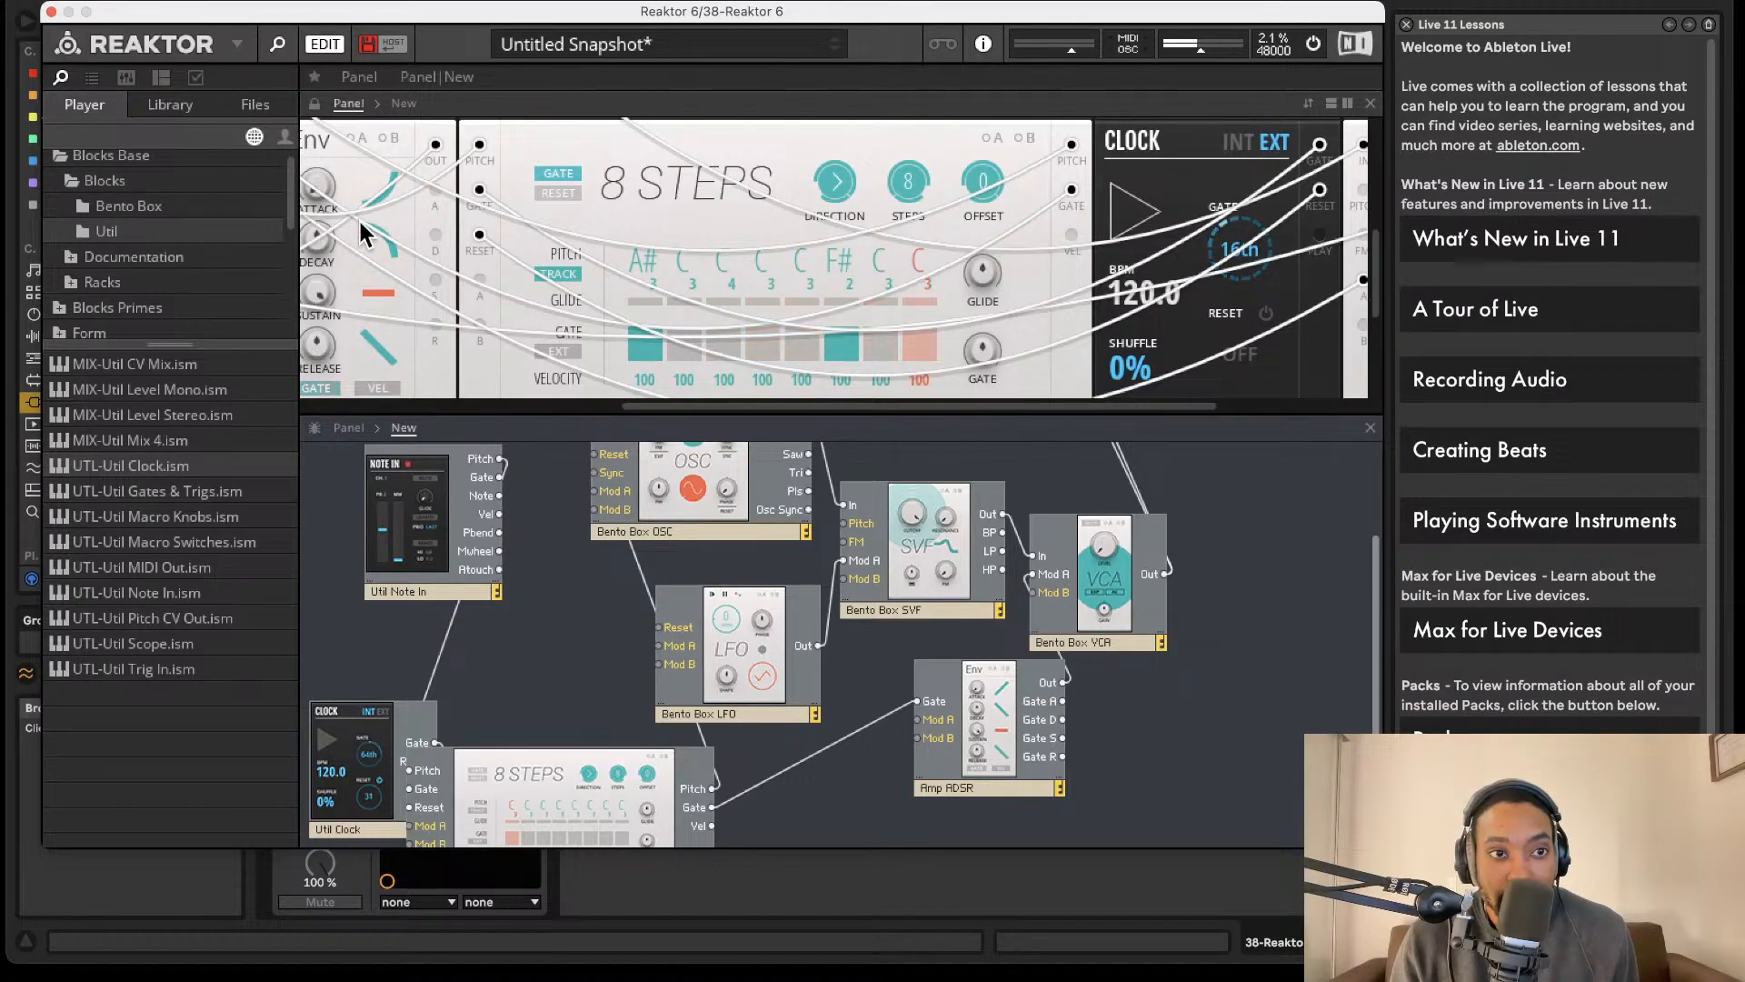
{"action": "scroll", "coordinate": [153, 309], "scroll_direction": "down", "scroll_amount": 3}
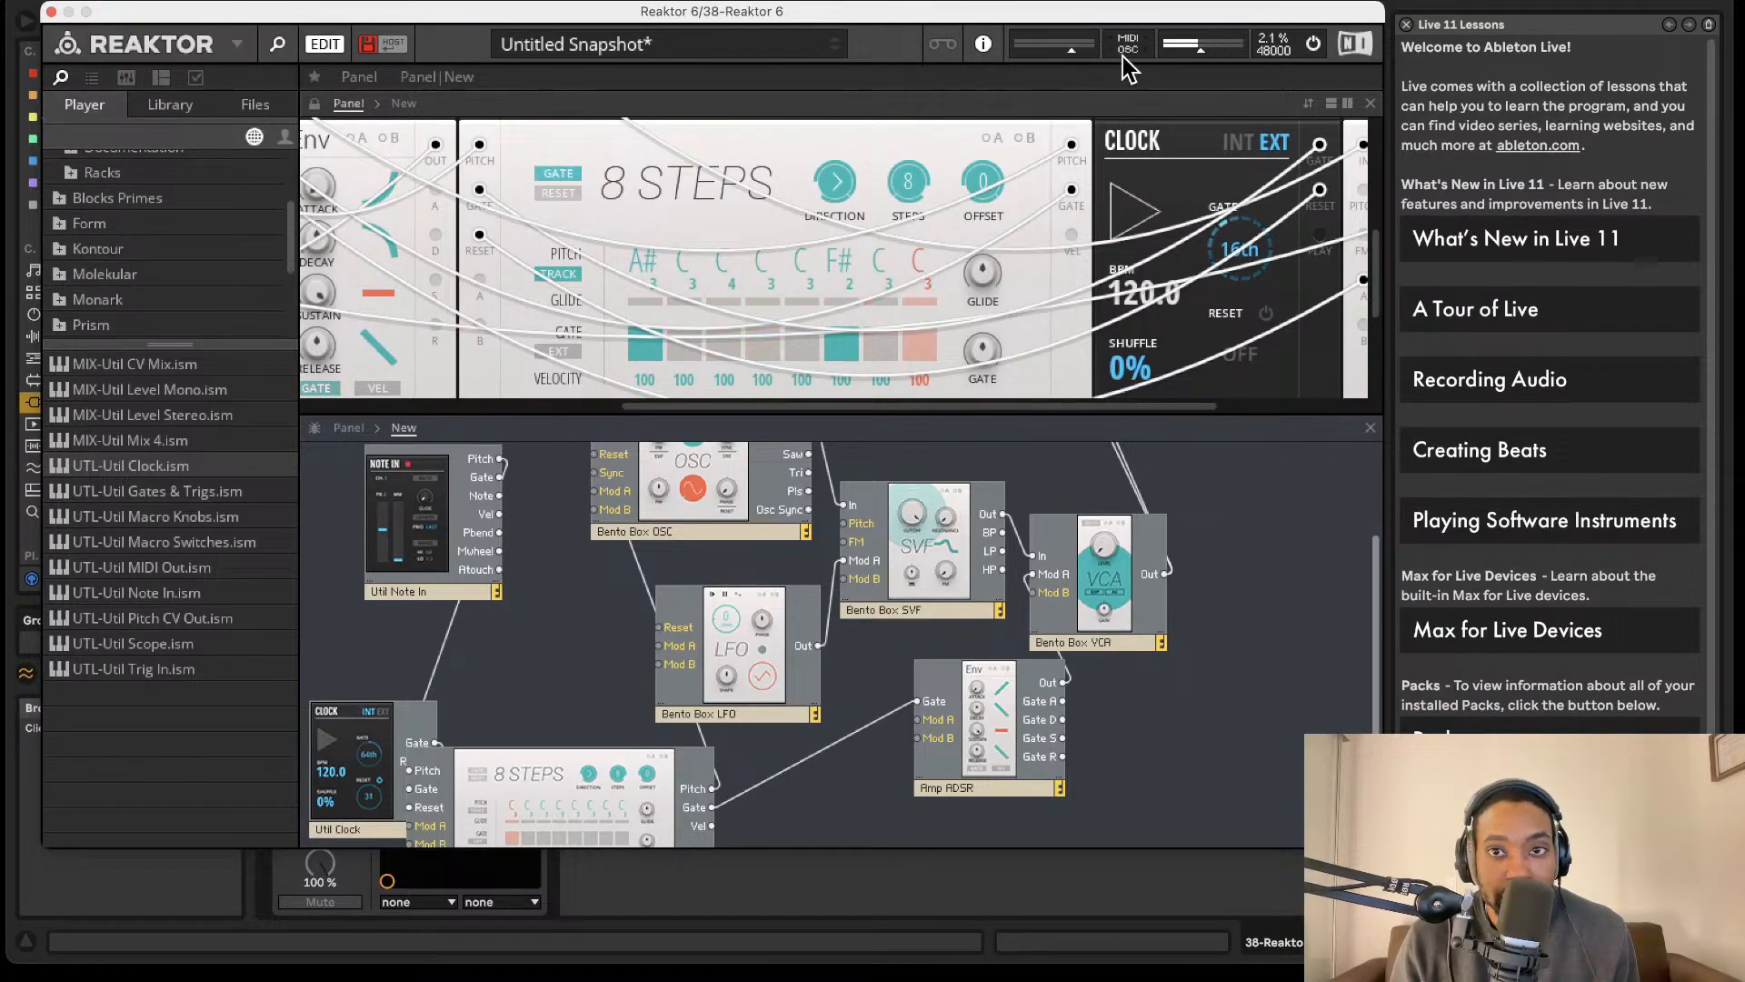
{"action": "left_click", "coordinate": [1314, 43]}
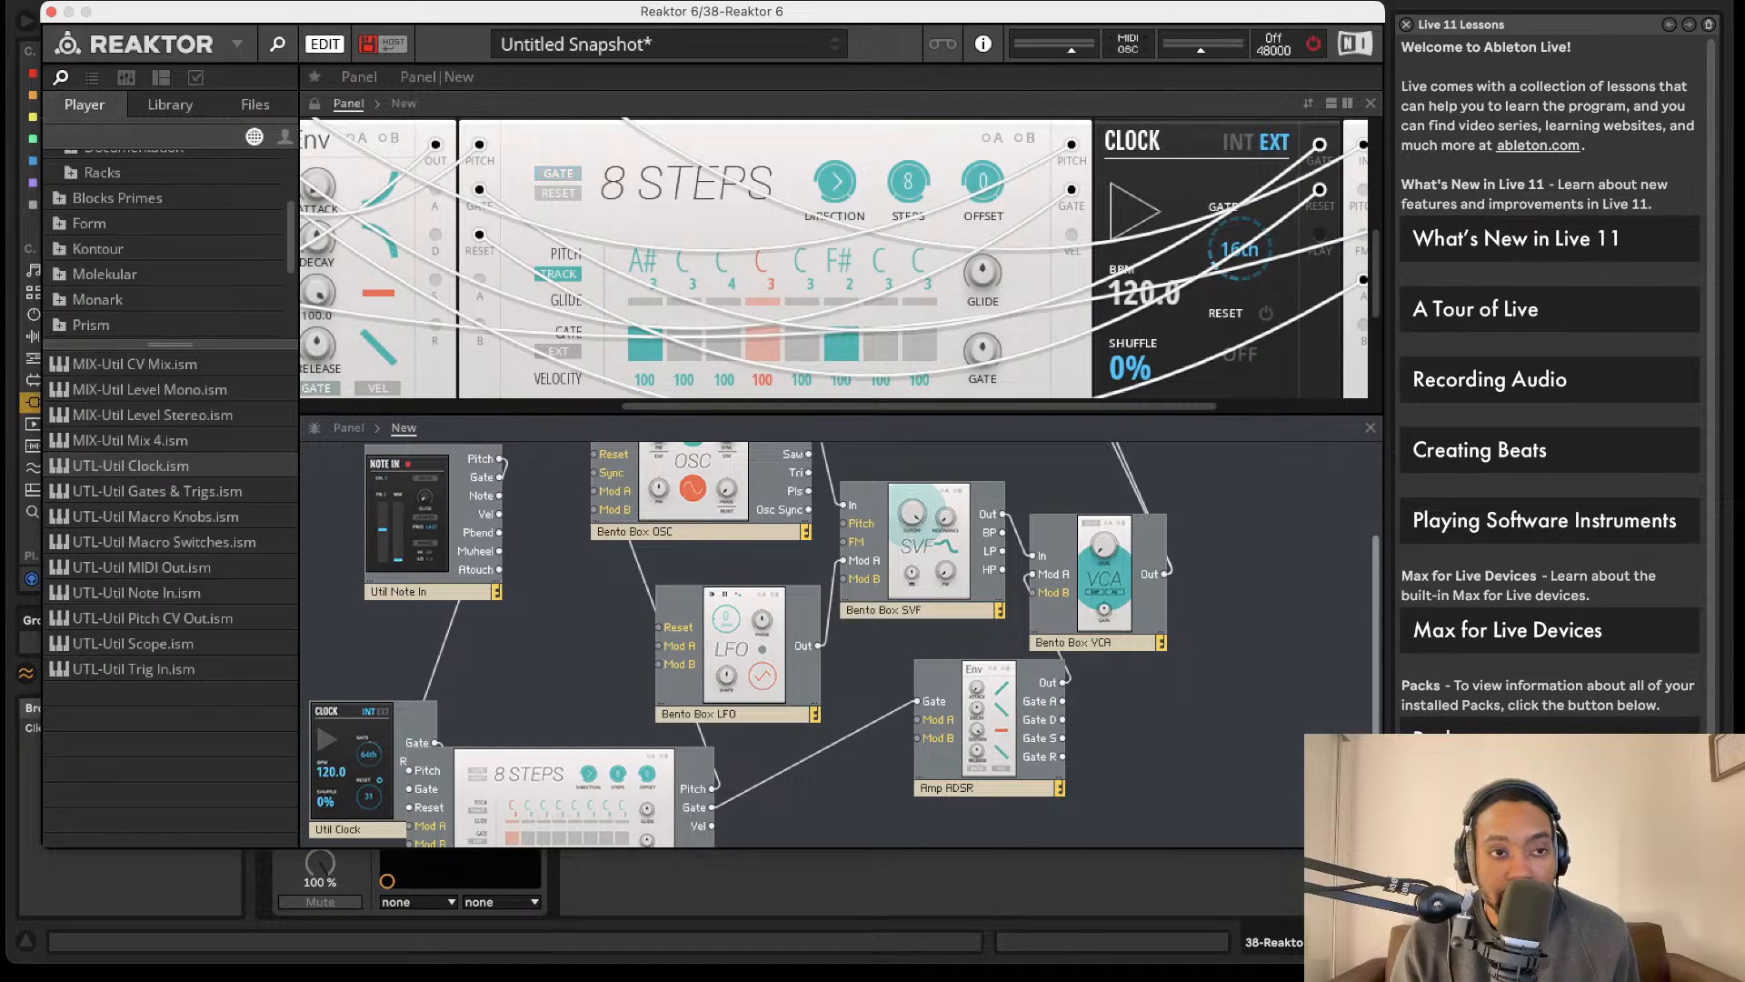
- Find the Blocks Primes library in the browser and expand its Racks and Blocks folders
{"action": "scroll", "coordinate": [120, 262], "scroll_direction": "down", "scroll_amount": 5}
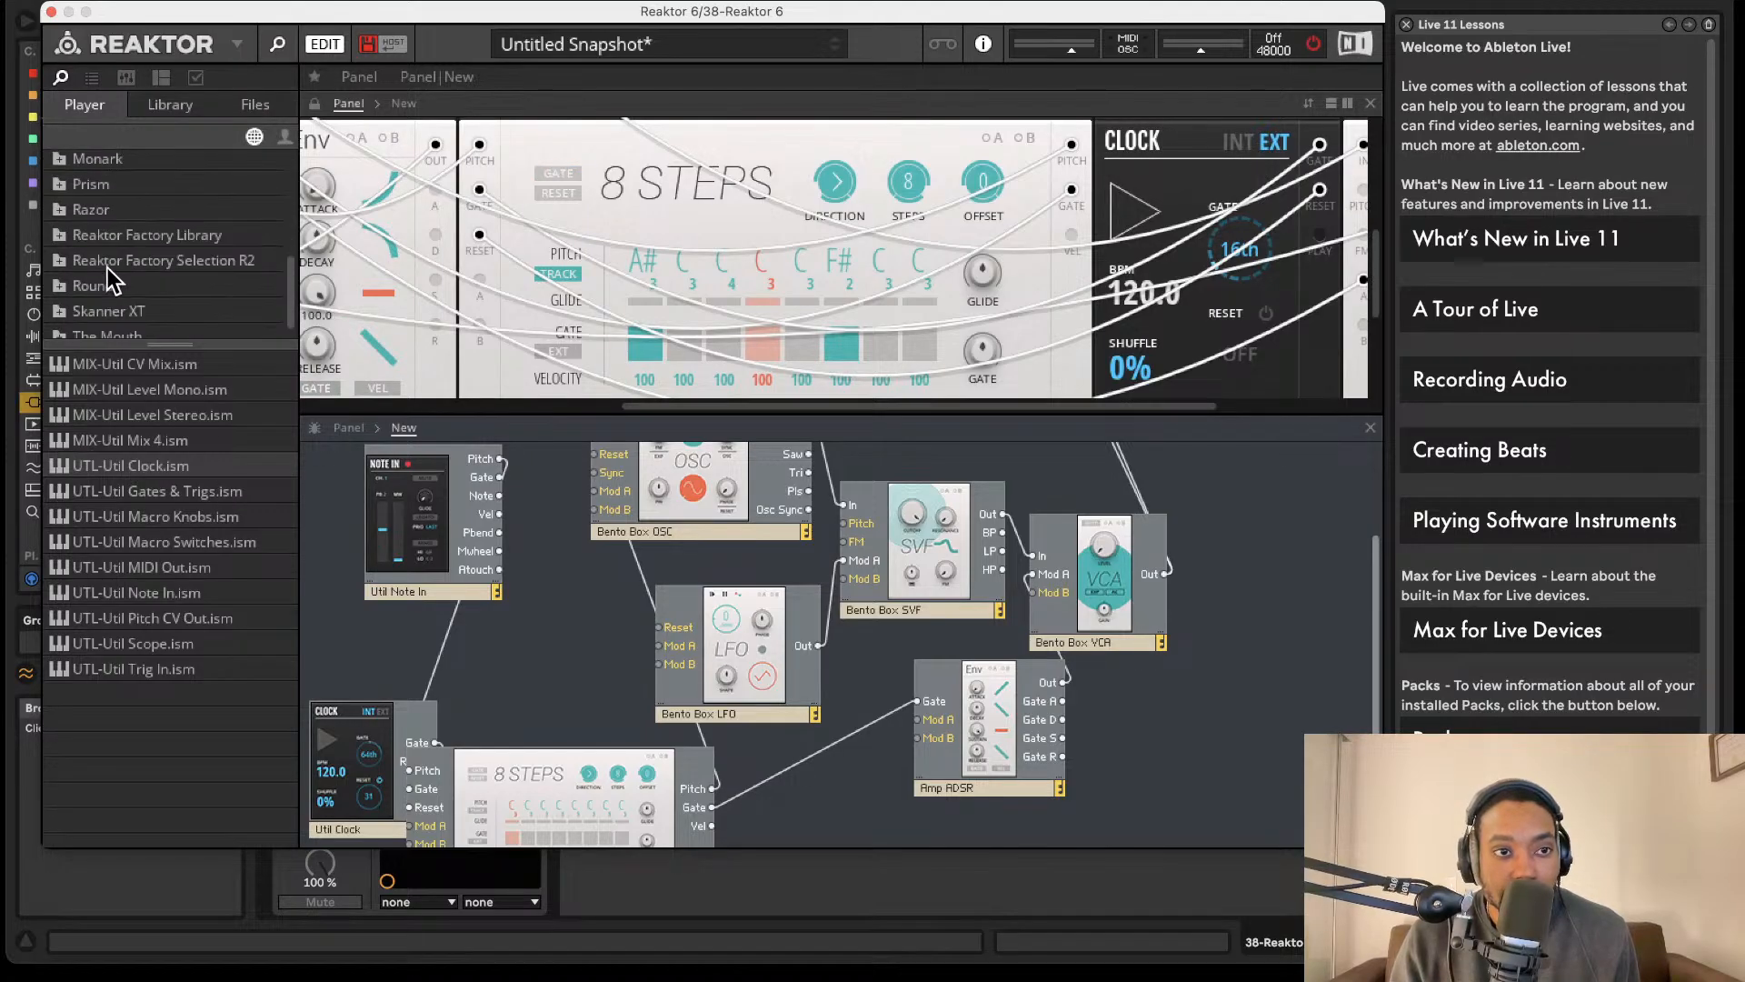
{"action": "left_click", "coordinate": [91, 274]}
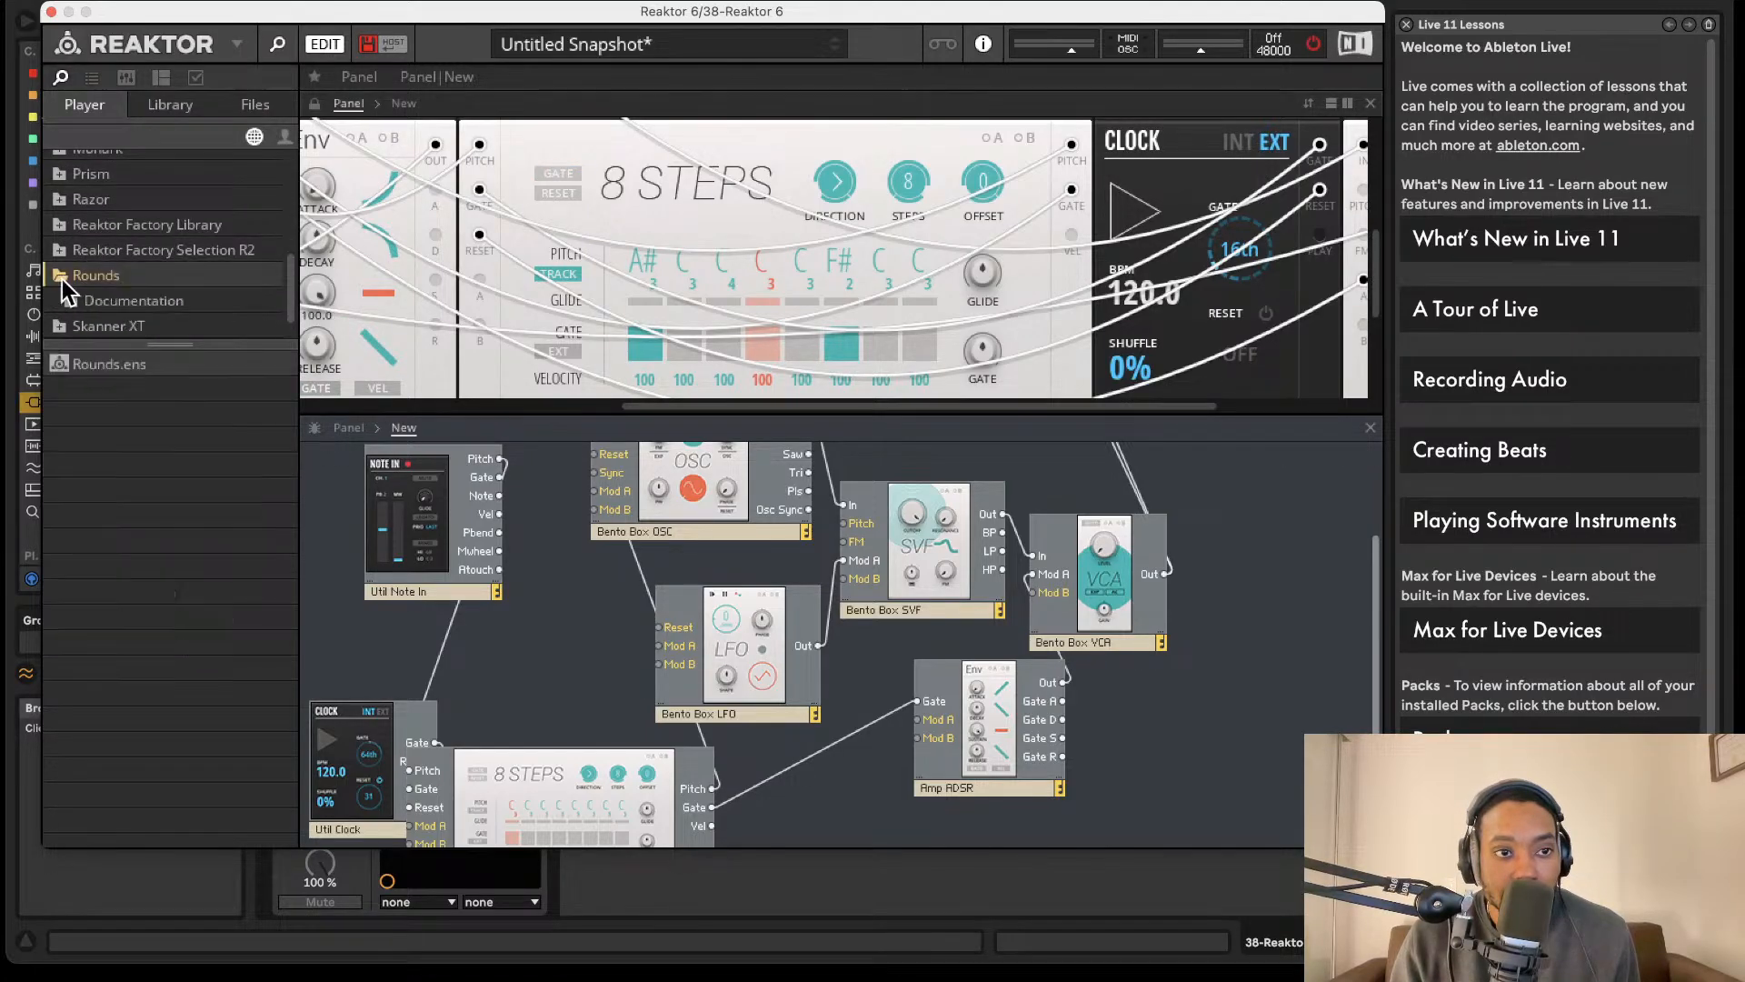
{"action": "scroll", "coordinate": [65, 266], "scroll_direction": "up", "scroll_amount": 10}
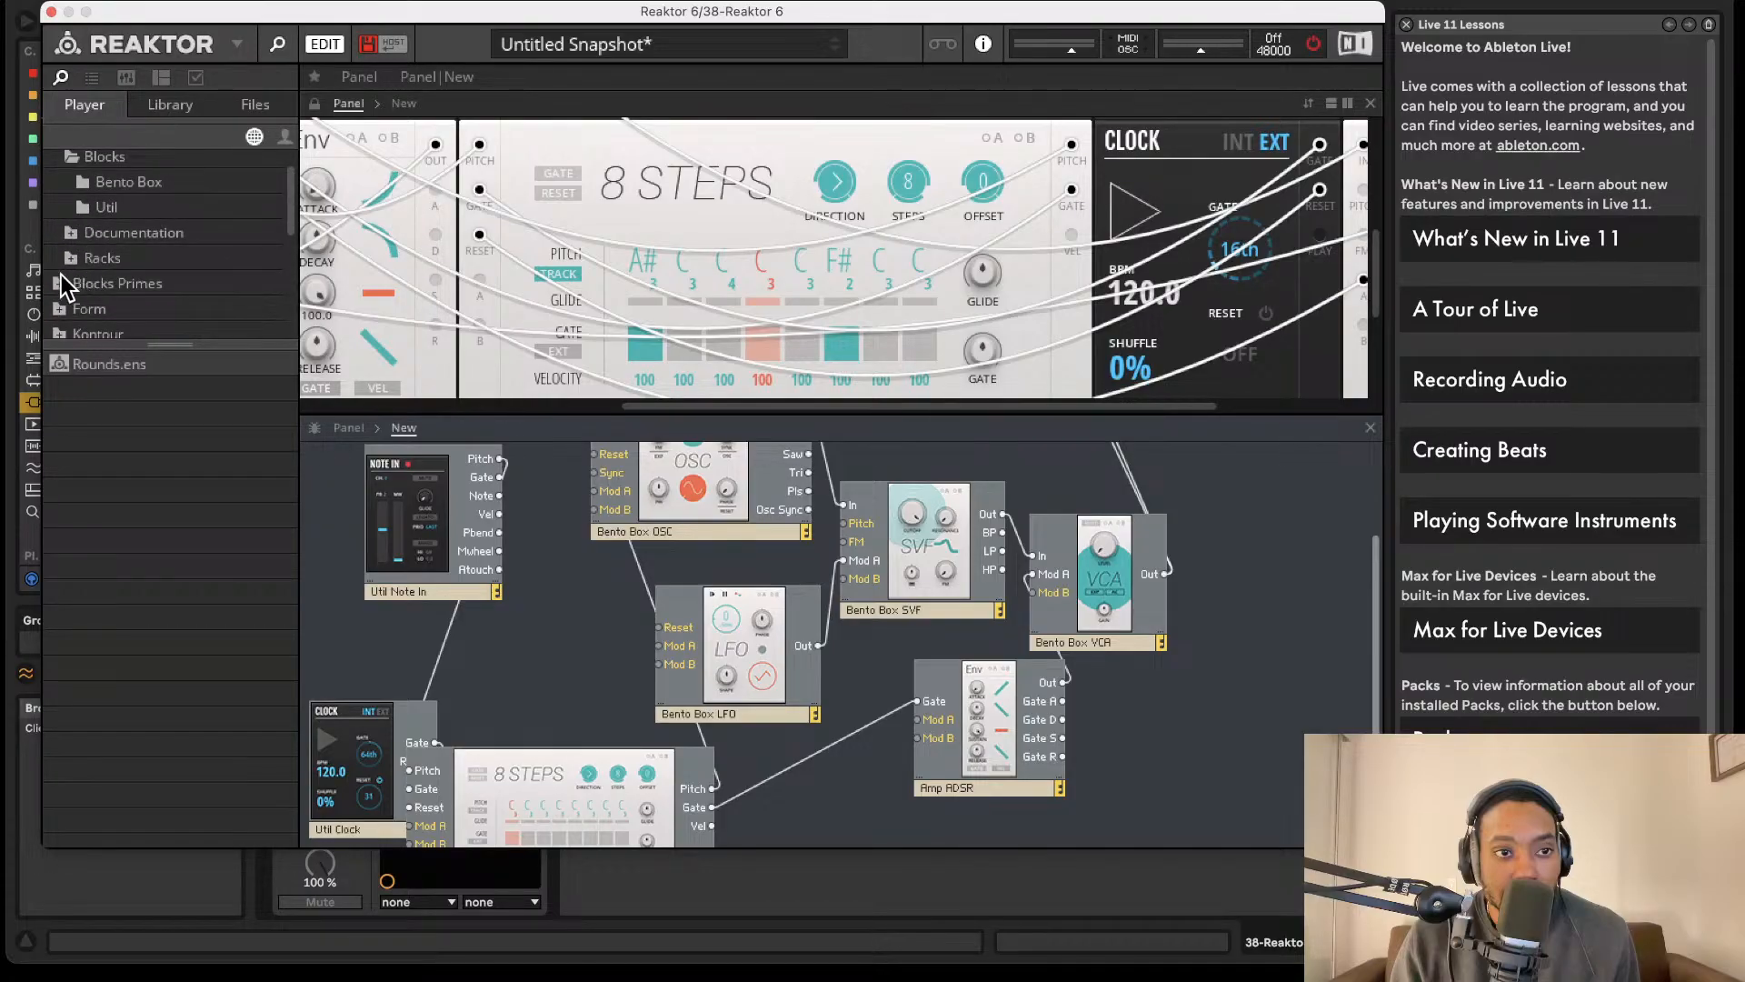
{"action": "left_click", "coordinate": [61, 277]}
{"action": "scroll", "coordinate": [85, 289], "scroll_direction": "down", "scroll_amount": 5}
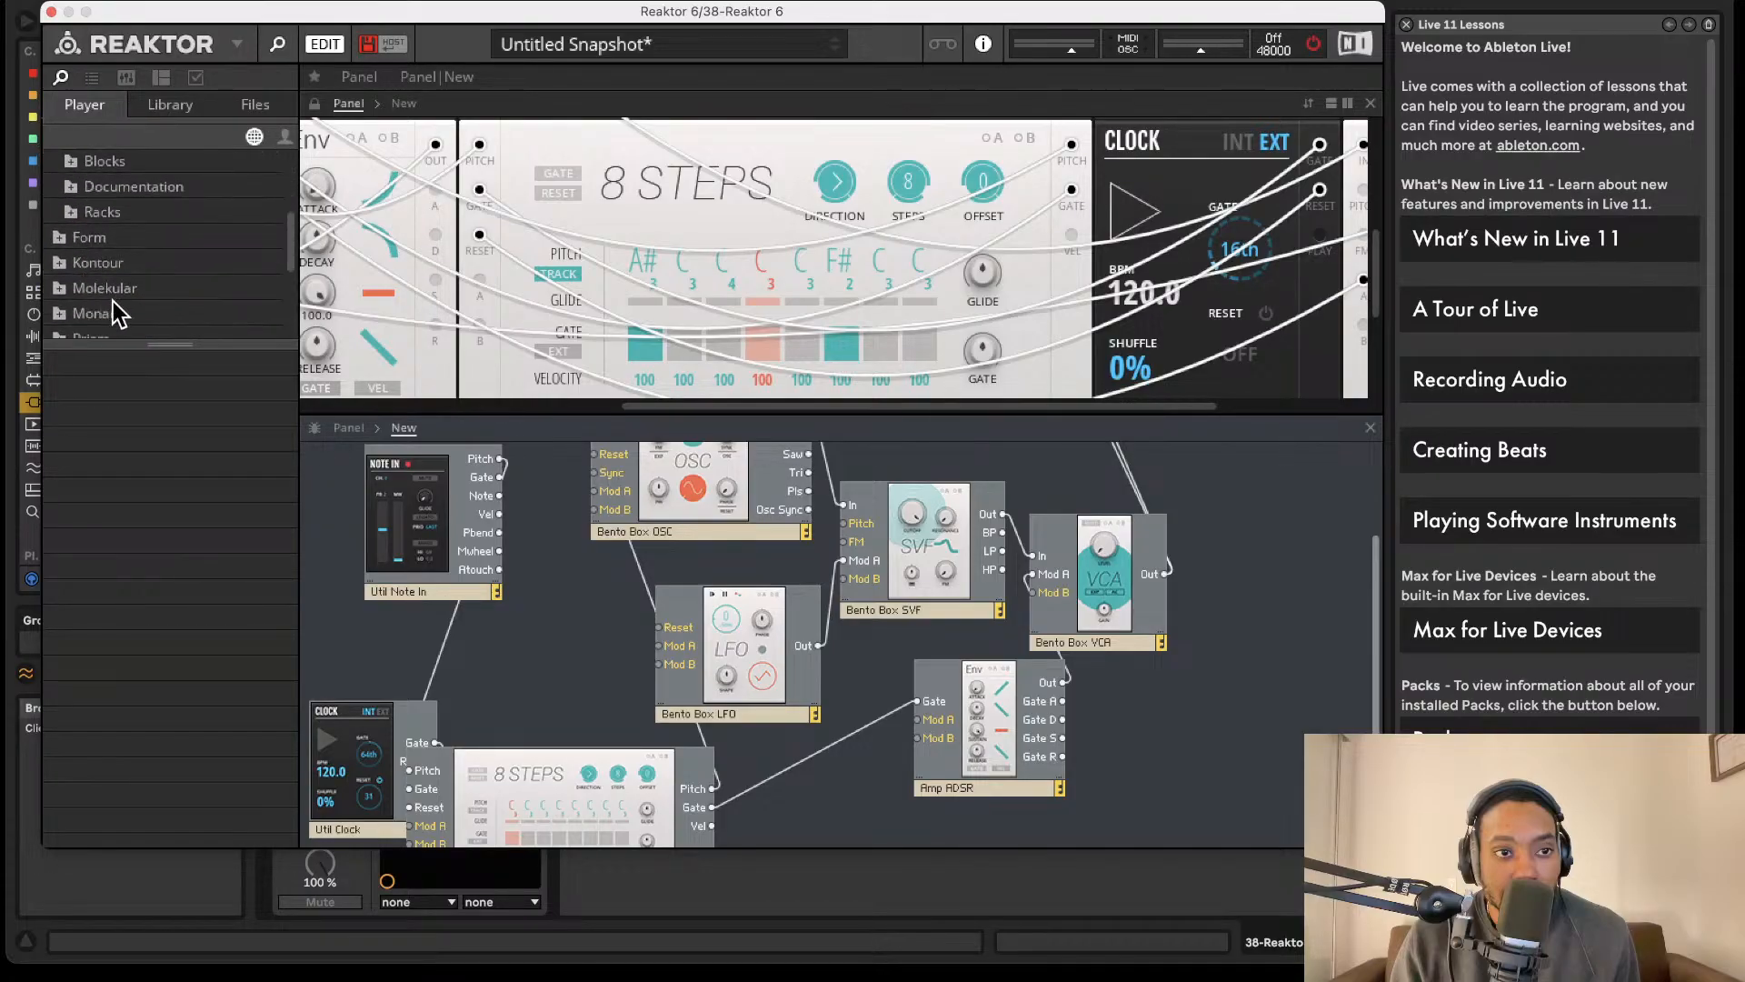
{"action": "left_click", "coordinate": [83, 211]}
{"action": "left_click", "coordinate": [69, 159]}
- Add the Rounds Reverb block from the Blocks Primes Rounds folder to the structure, beside the Bento Box VCA
{"action": "left_click", "coordinate": [109, 246]}
{"action": "scroll", "coordinate": [107, 245], "scroll_direction": "down", "scroll_amount": 3}
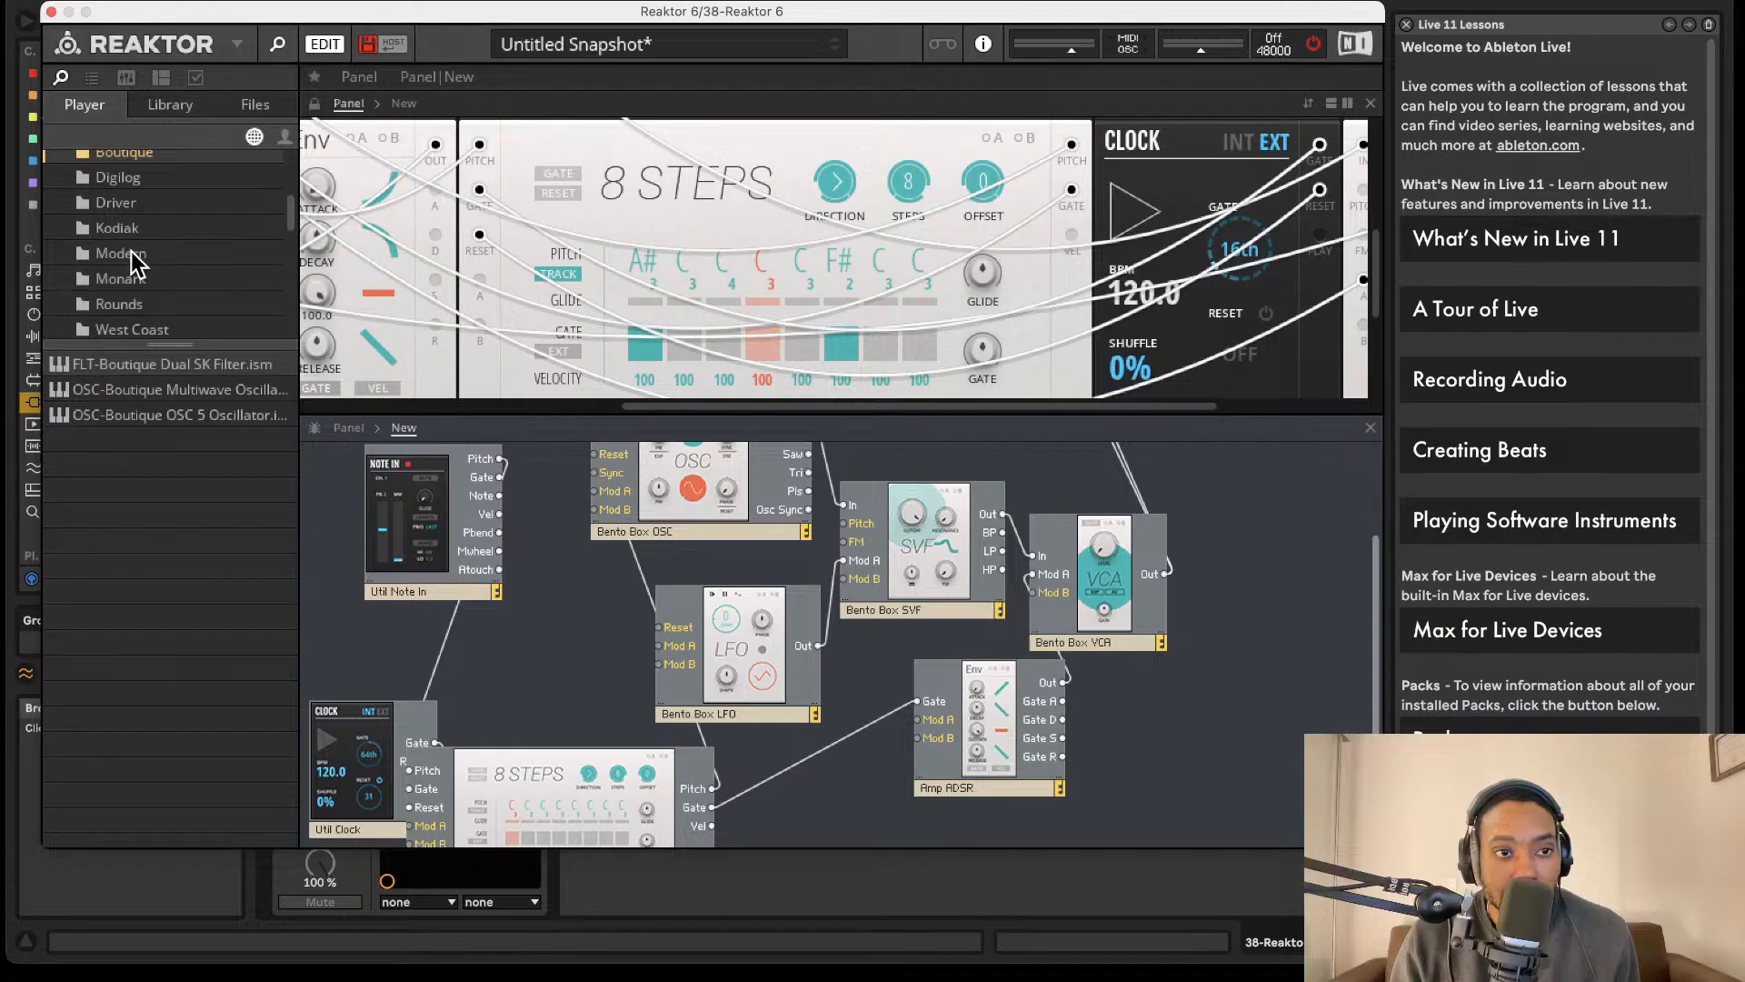
{"action": "scroll", "coordinate": [131, 251], "scroll_direction": "down", "scroll_amount": 3}
{"action": "left_click", "coordinate": [126, 223]}
{"action": "left_click_drag", "start_coordinate": [147, 389], "coordinate": [991, 497]}
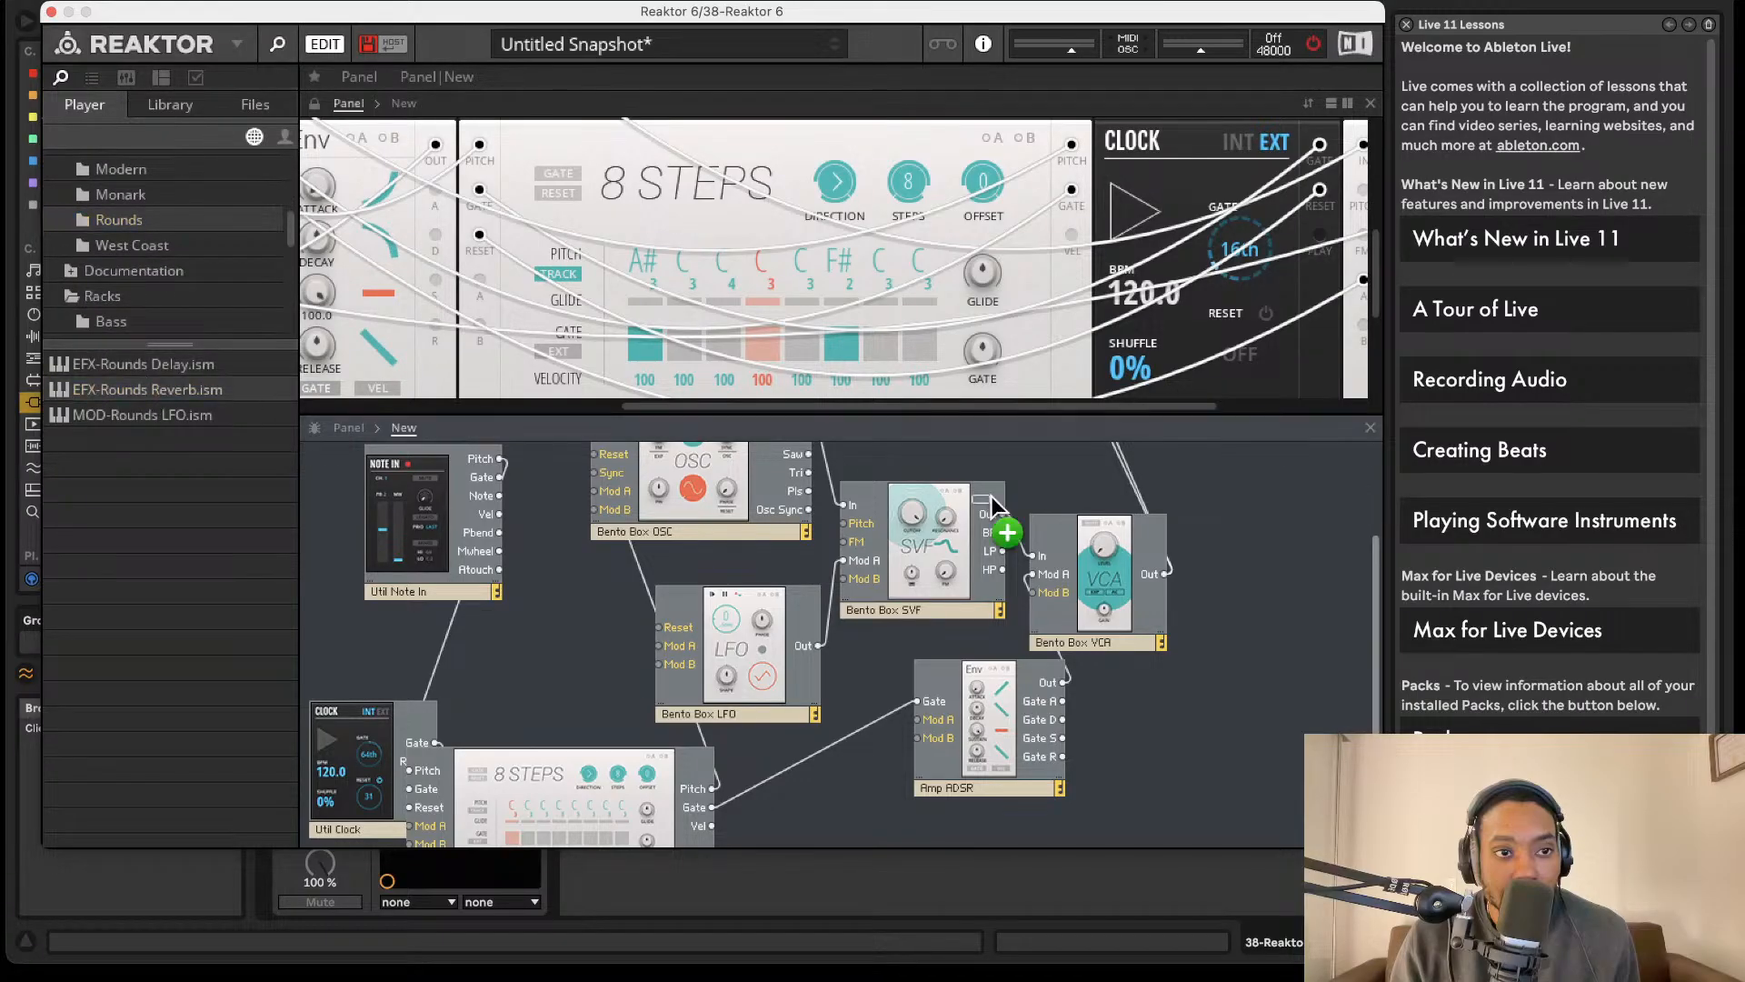
{"action": "left_click_drag", "start_coordinate": [1252, 531], "coordinate": [1253, 531]}
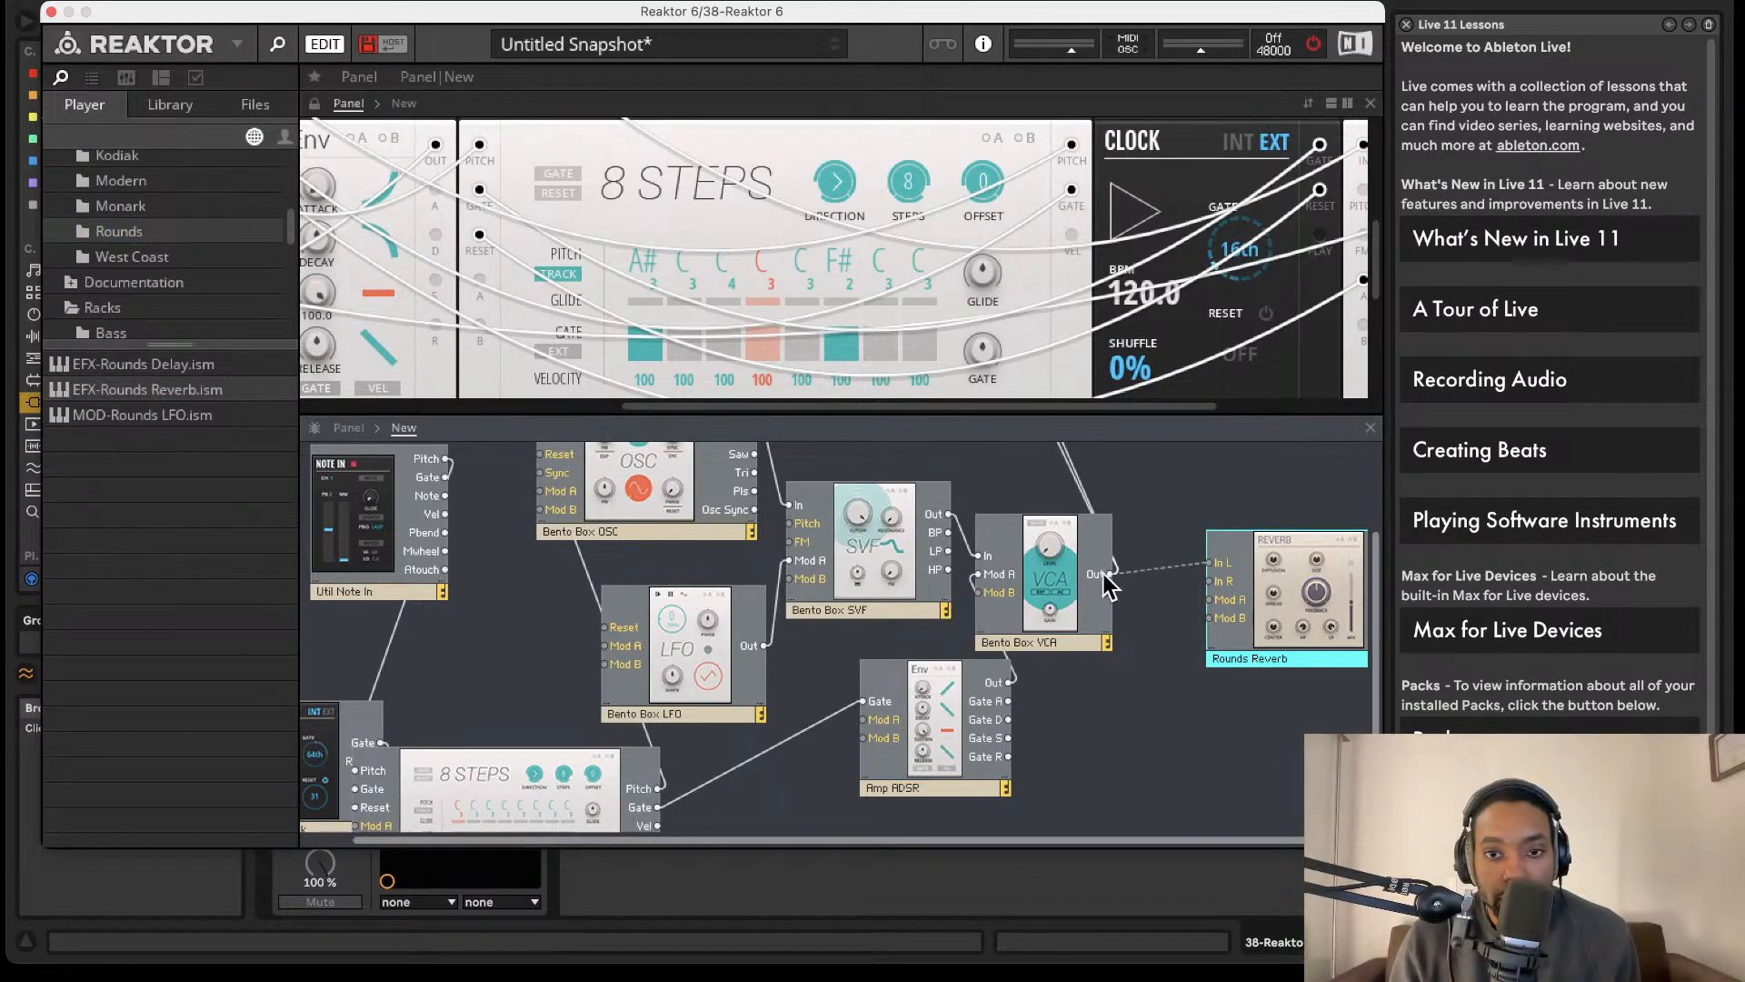
- Wire the VCA's Out to both In L and In R of the Rounds Reverb, and move the reverb closer to the VCA
{"action": "mouse_move", "coordinate": [1109, 573]}
{"action": "left_mouse_down"}
{"action": "mouse_move", "coordinate": [1215, 564]}
{"action": "mouse_move", "coordinate": [1110, 575]}
{"action": "left_mouse_up"}
{"action": "scroll", "coordinate": [1264, 532], "scroll_direction": "right", "scroll_amount": 2}
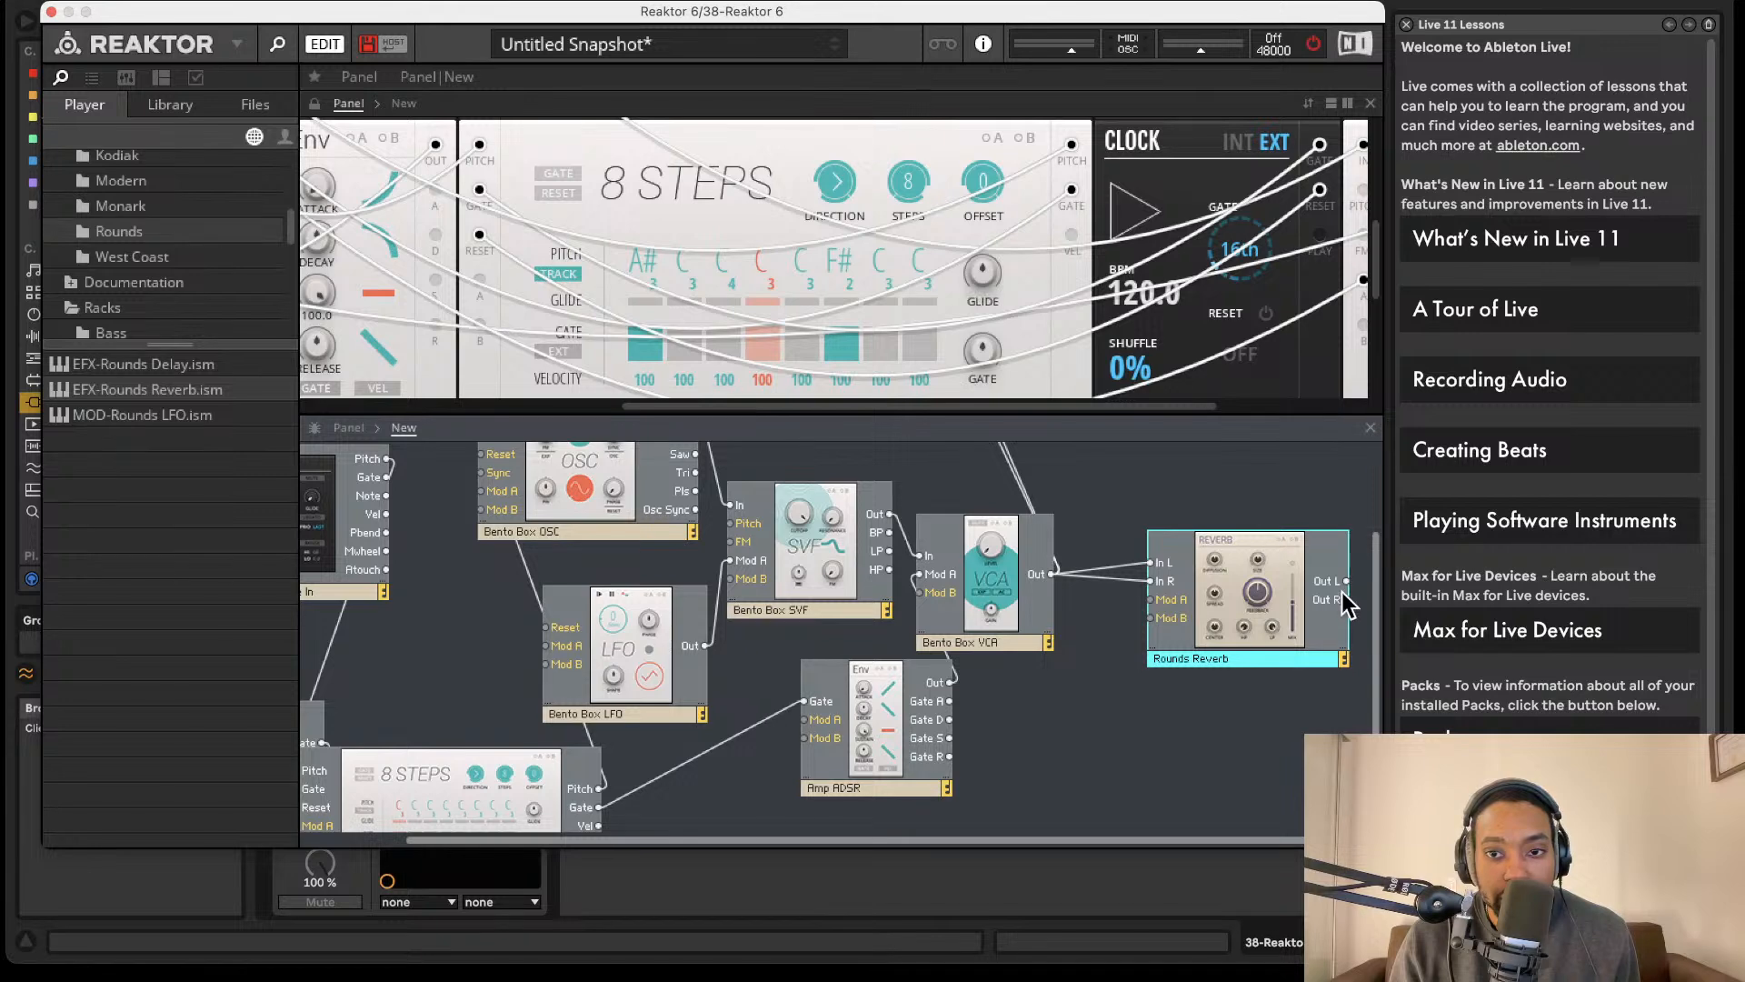
{"action": "left_click_drag", "start_coordinate": [1320, 564], "coordinate": [1238, 579]}
- Connect the Rounds Reverb's Out L and Out R to main outputs 1 and 2, and briefly run the audio to listen
{"action": "scroll", "coordinate": [1263, 618], "scroll_direction": "up", "scroll_amount": 1}
{"action": "scroll", "coordinate": [1273, 582], "scroll_direction": "right", "scroll_amount": 1}
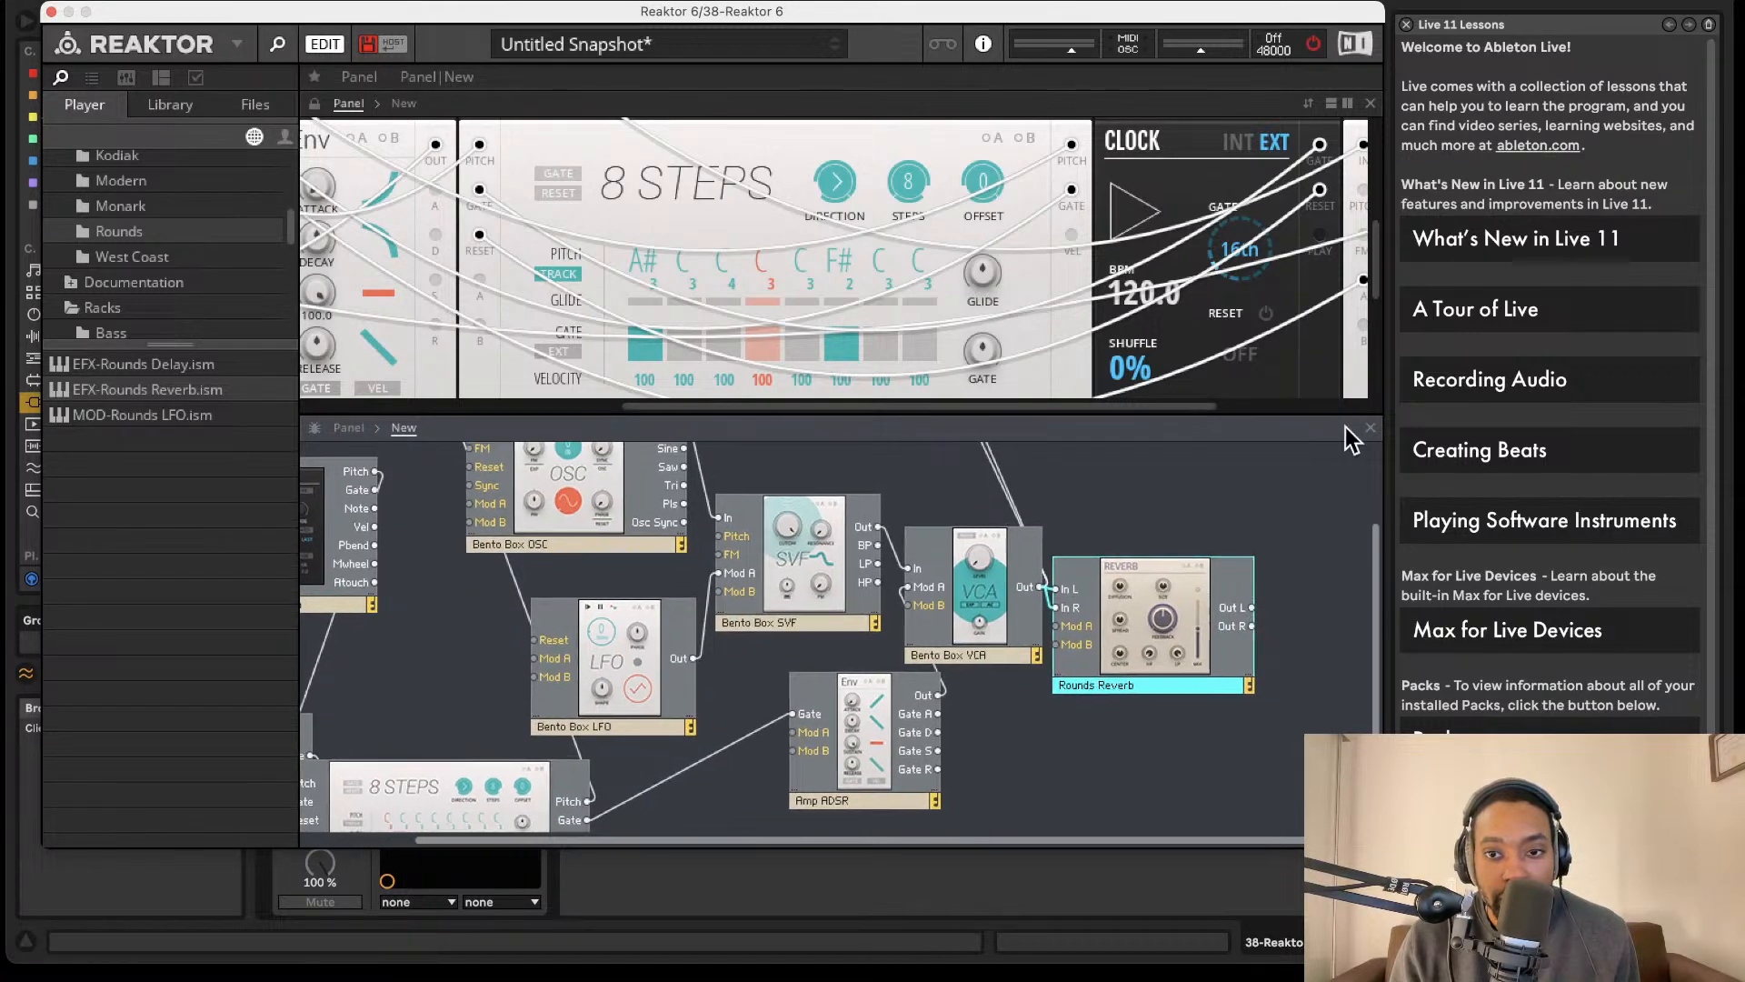
{"action": "scroll", "coordinate": [1011, 400], "scroll_direction": "down", "scroll_amount": 1}
{"action": "scroll", "coordinate": [957, 439], "scroll_direction": "up", "scroll_amount": 5}
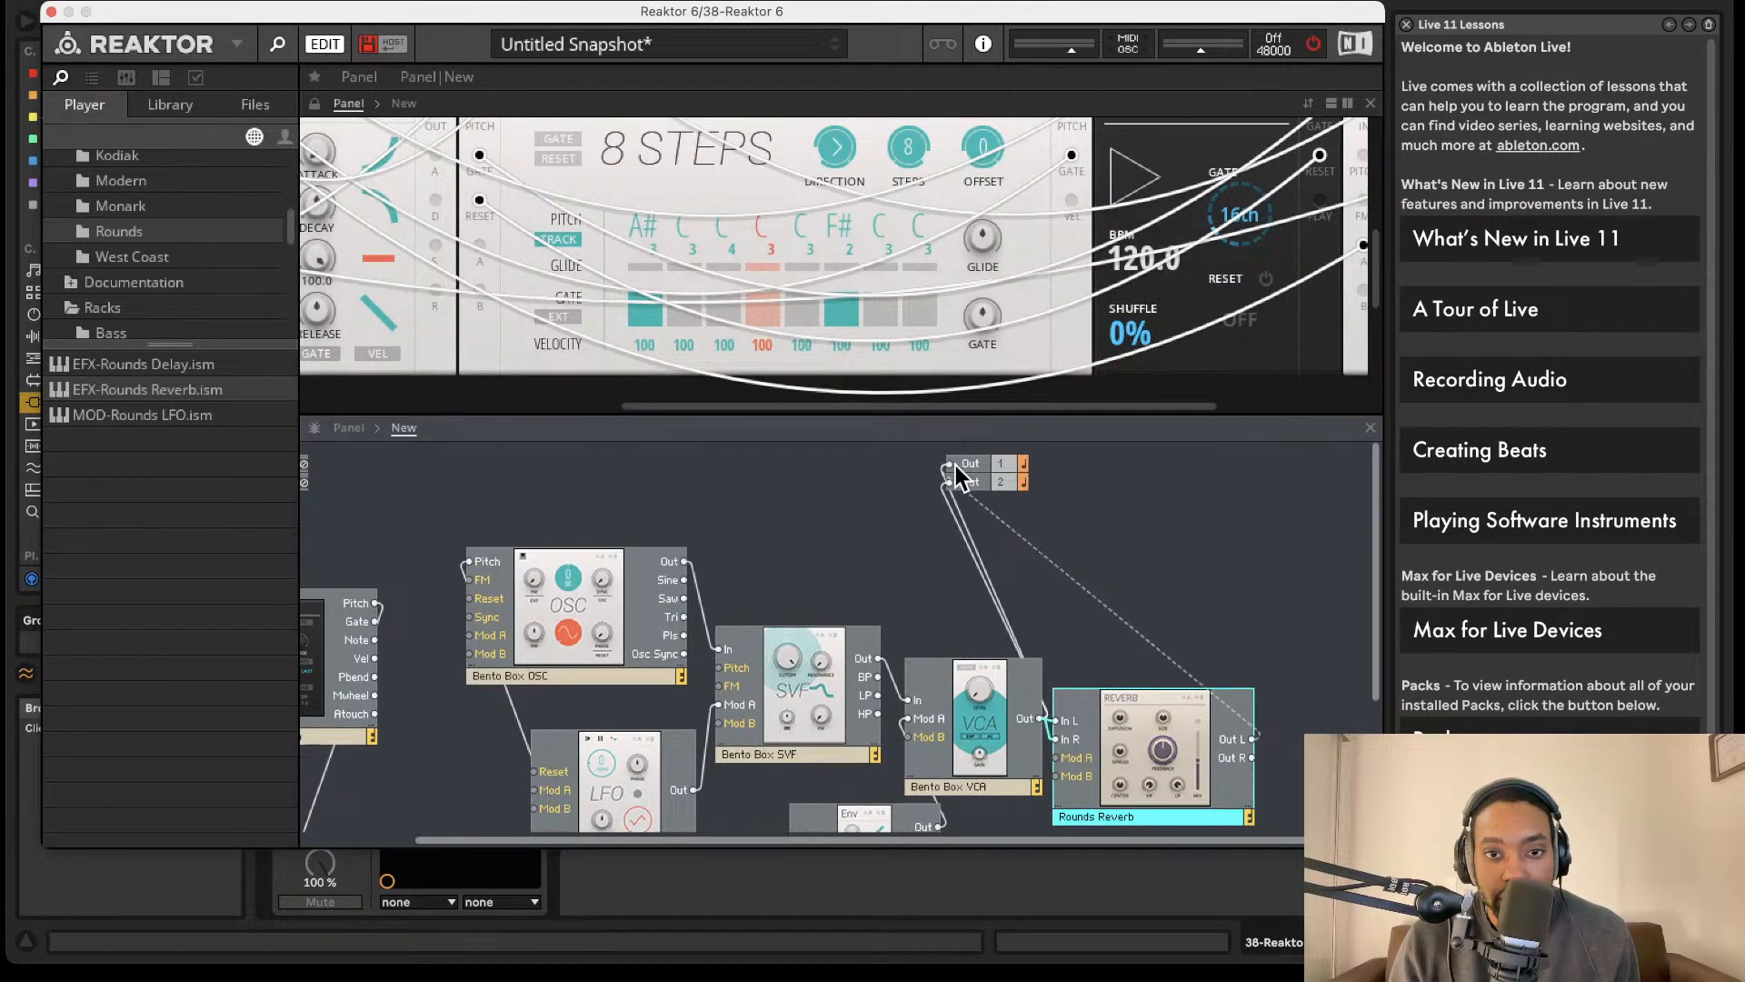
{"action": "scroll", "coordinate": [1343, 719], "scroll_direction": "down", "scroll_amount": 1}
{"action": "left_click_drag", "start_coordinate": [1258, 751], "coordinate": [956, 476]}
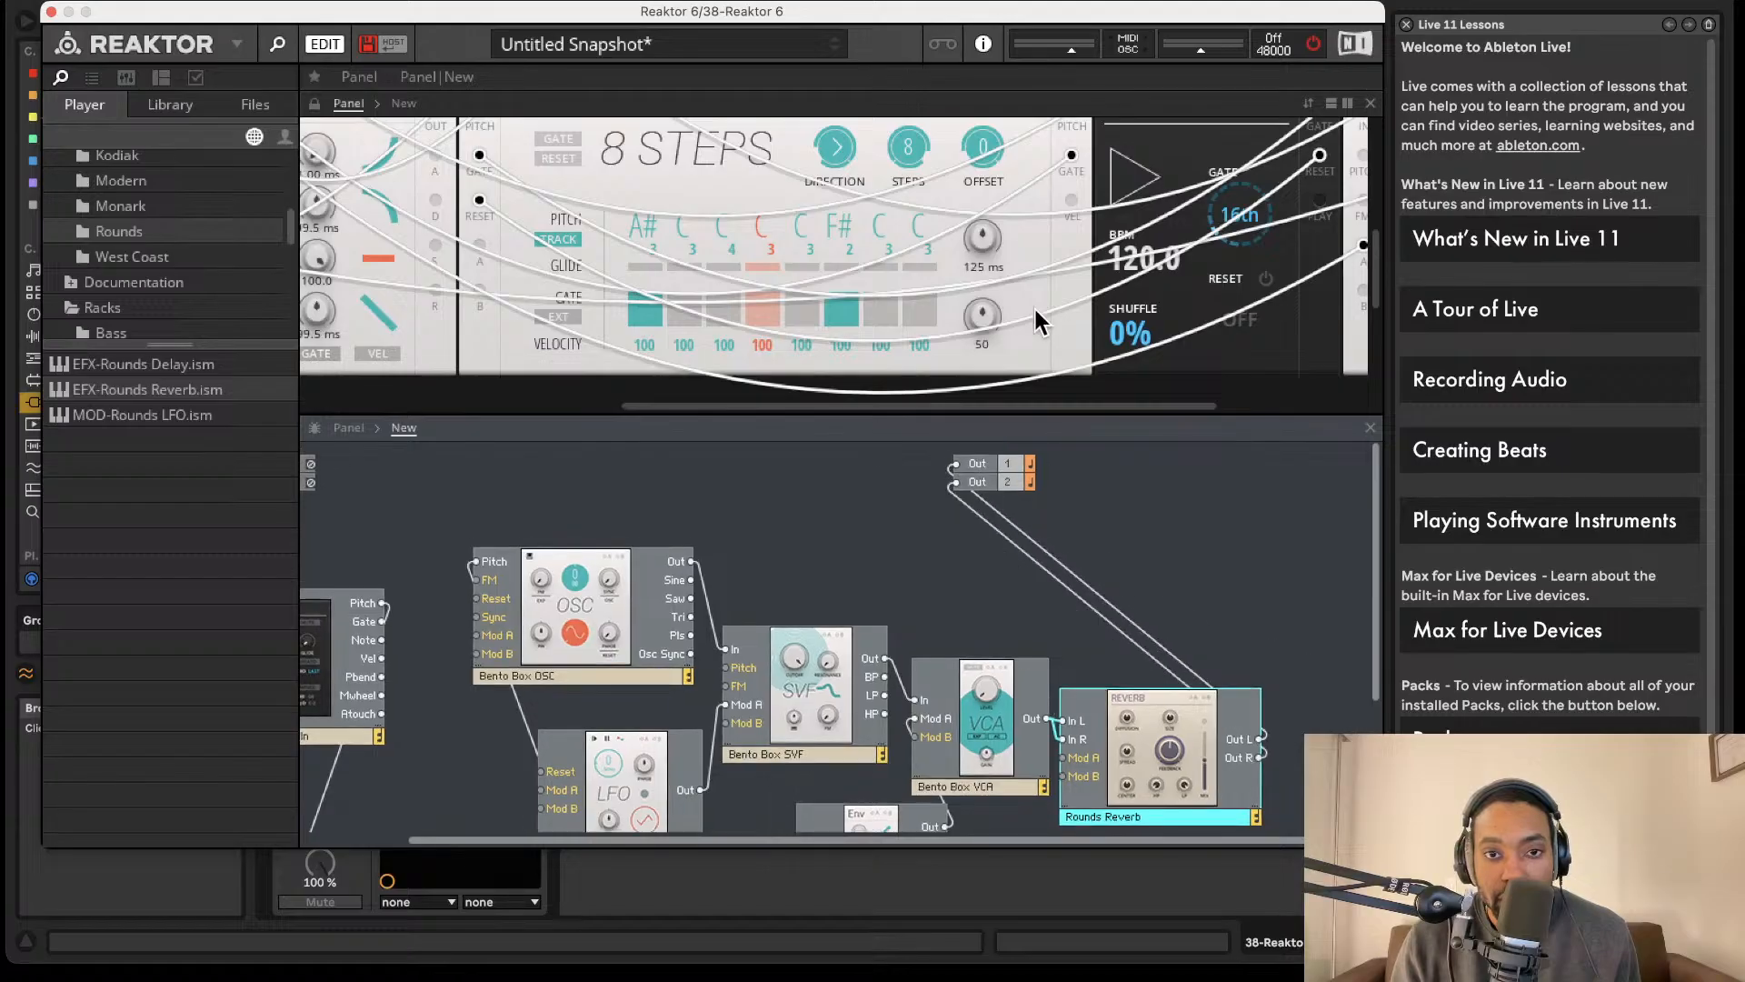
{"action": "left_click", "coordinate": [1314, 45]}
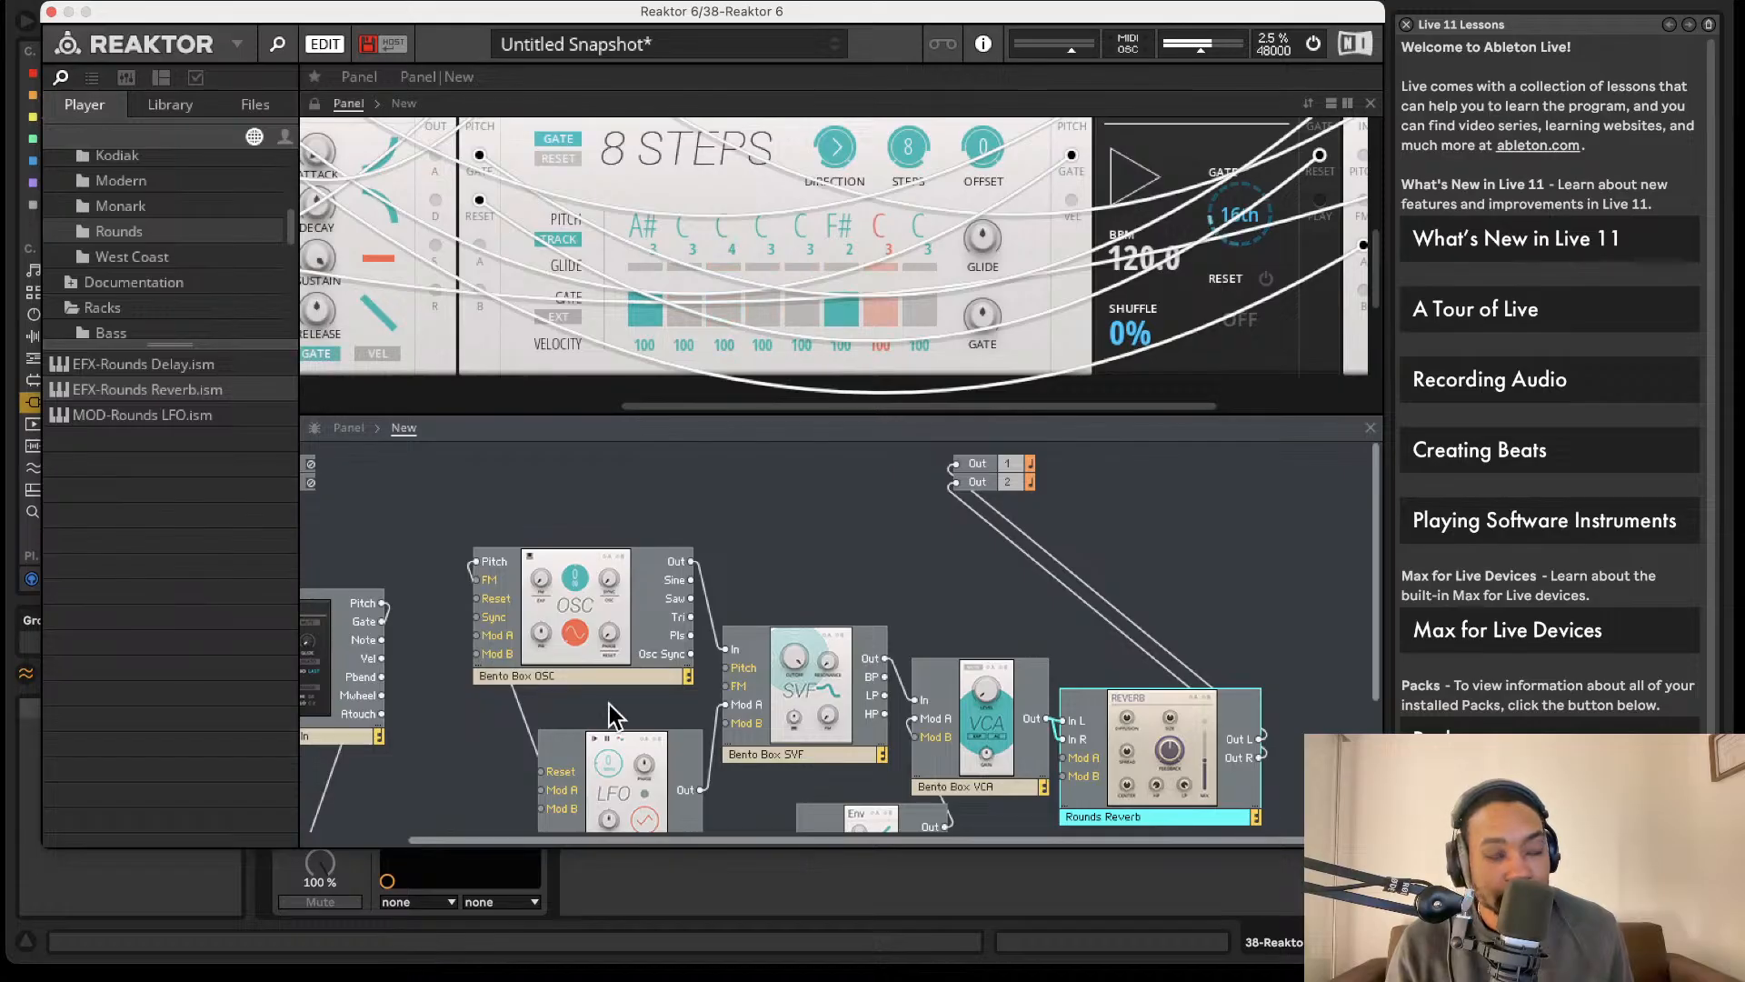
{"action": "left_click", "coordinate": [1315, 46]}
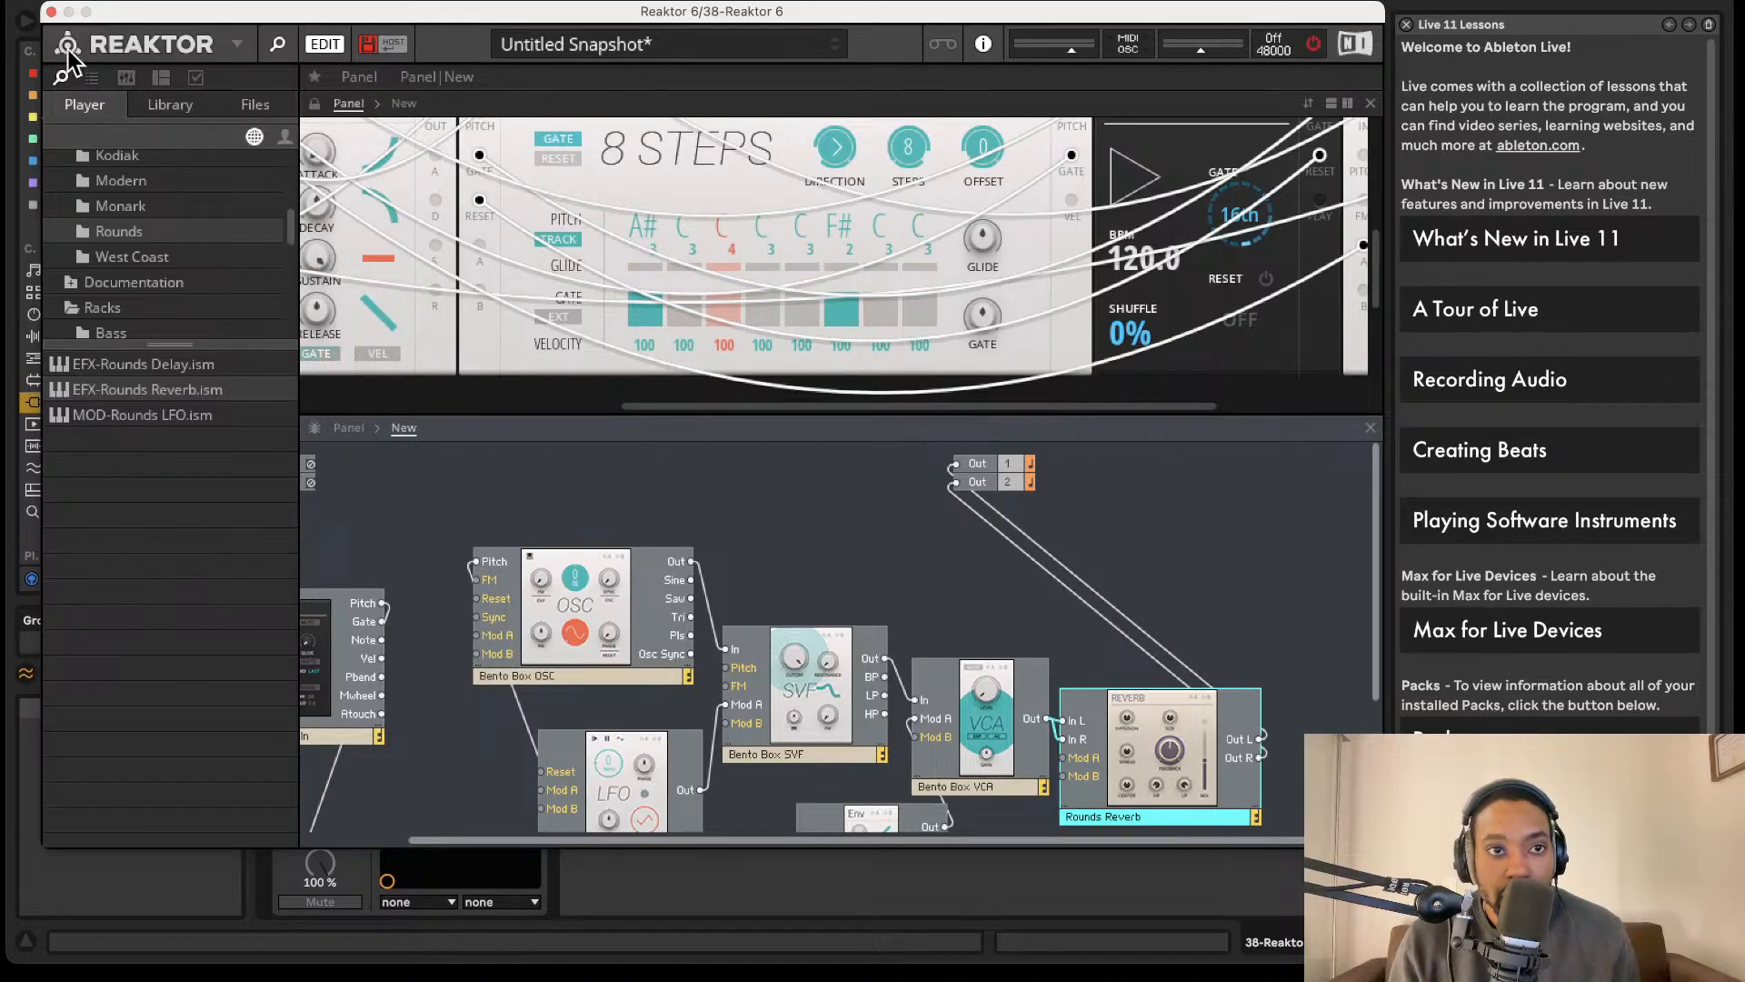
- Save the ensemble as synth1LS.ens in the Racks folder
{"action": "left_click", "coordinate": [233, 43]}
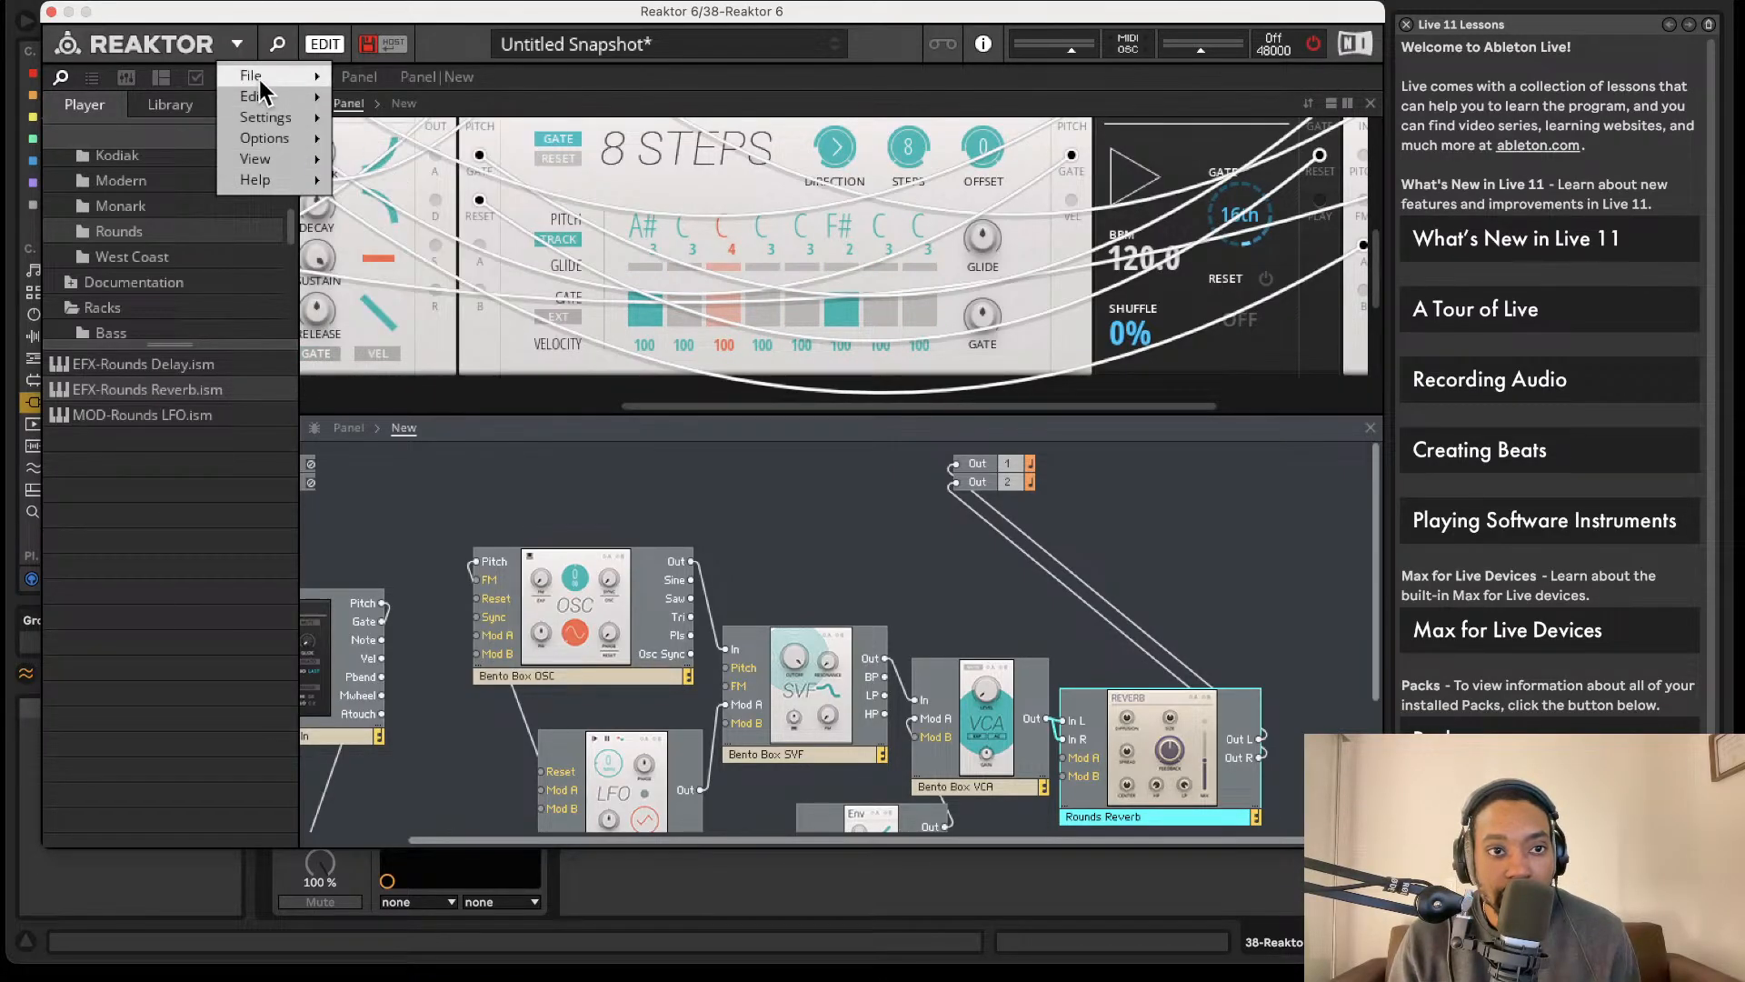
{"action": "mouse_move", "coordinate": [273, 75]}
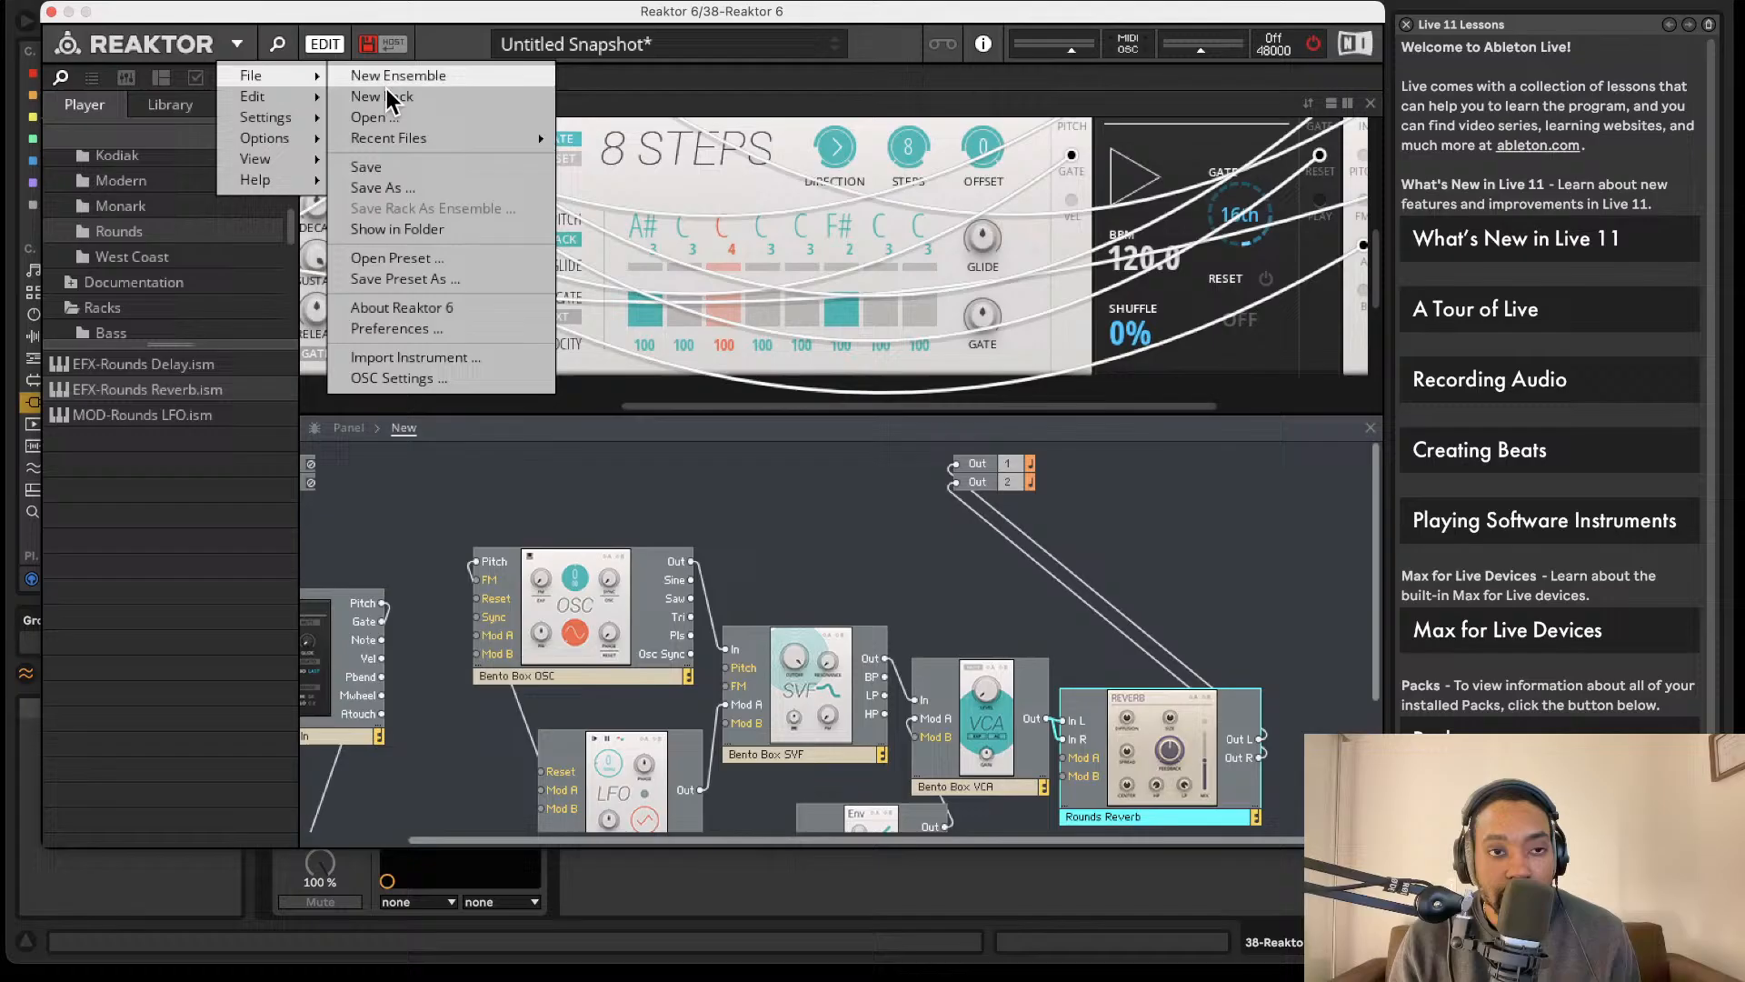
{"action": "left_click", "coordinate": [380, 189]}
{"action": "key", "text": "BackSpace"}
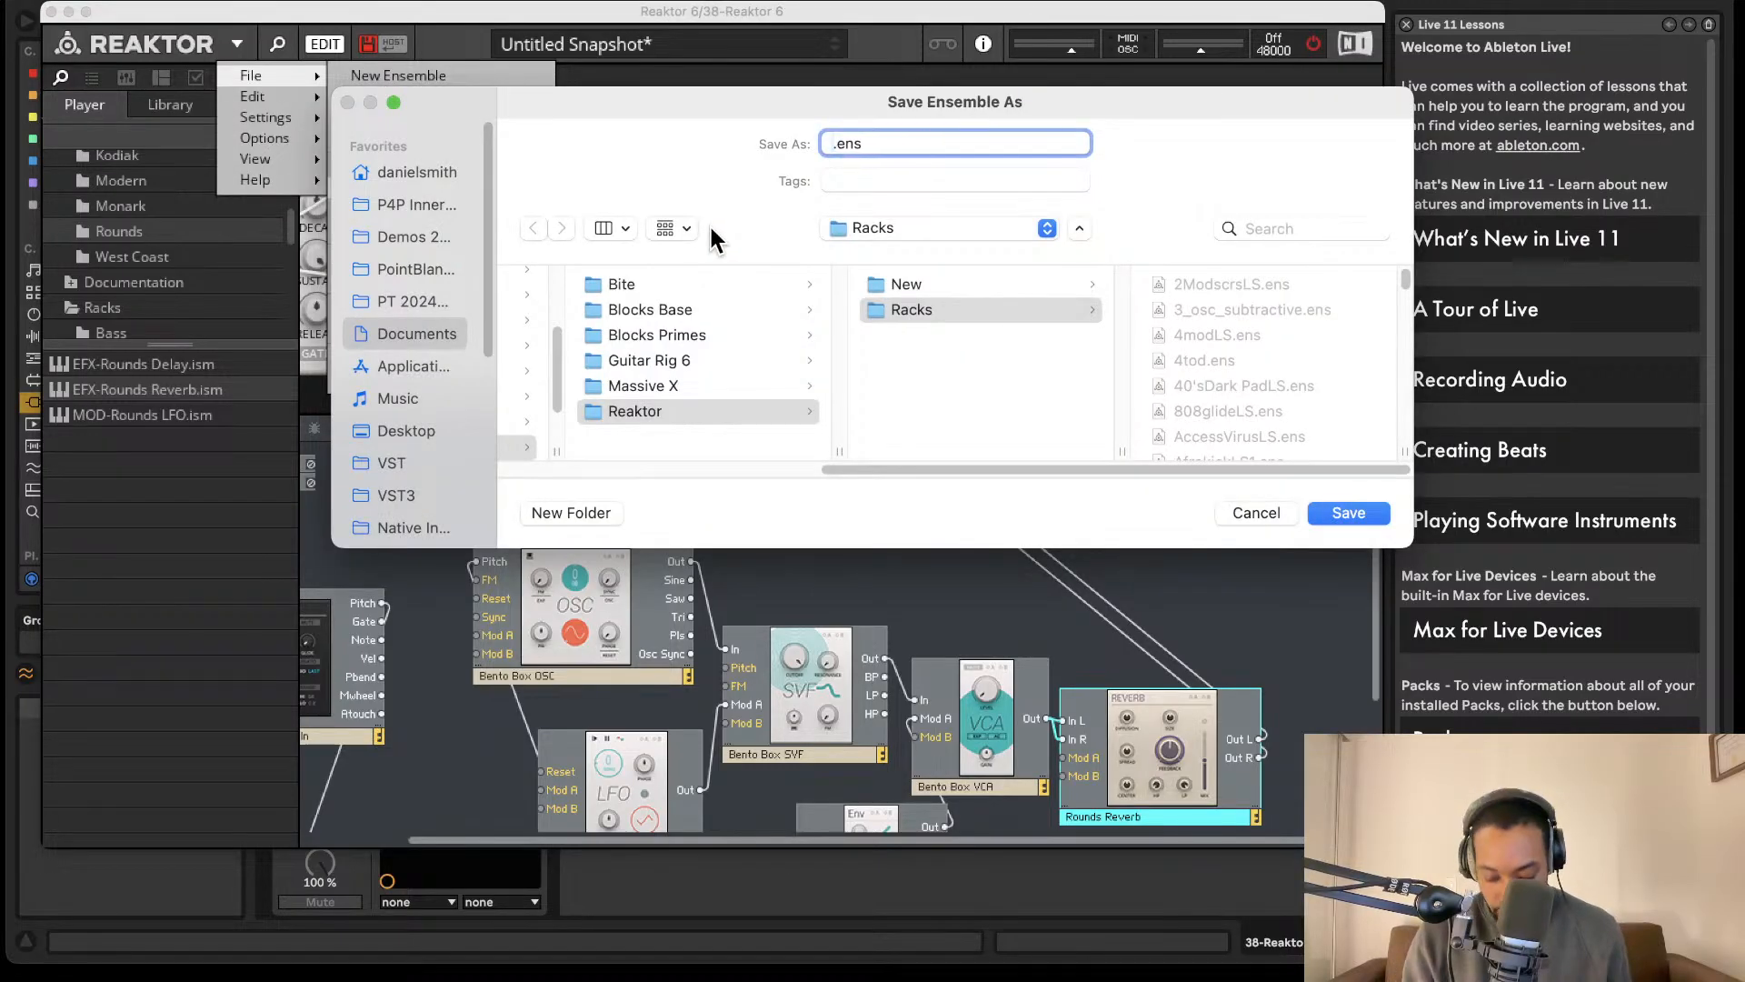
{"action": "type", "text": "synth"}
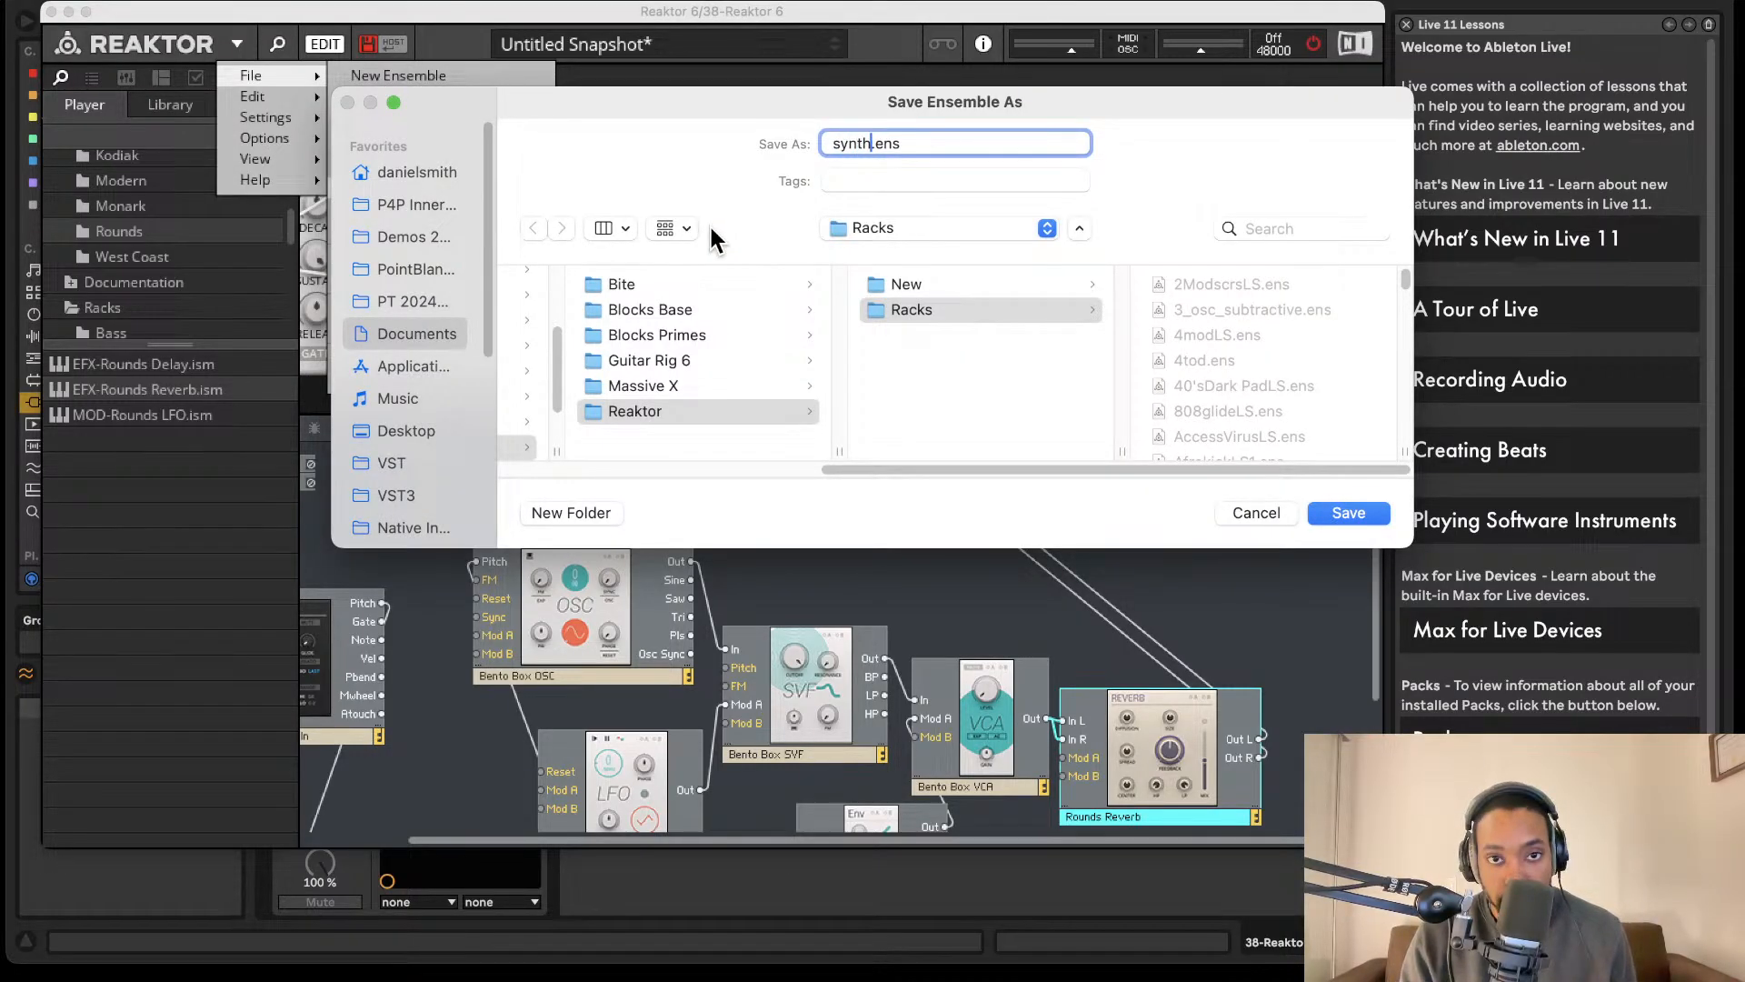
{"action": "type", "text": "1LS"}
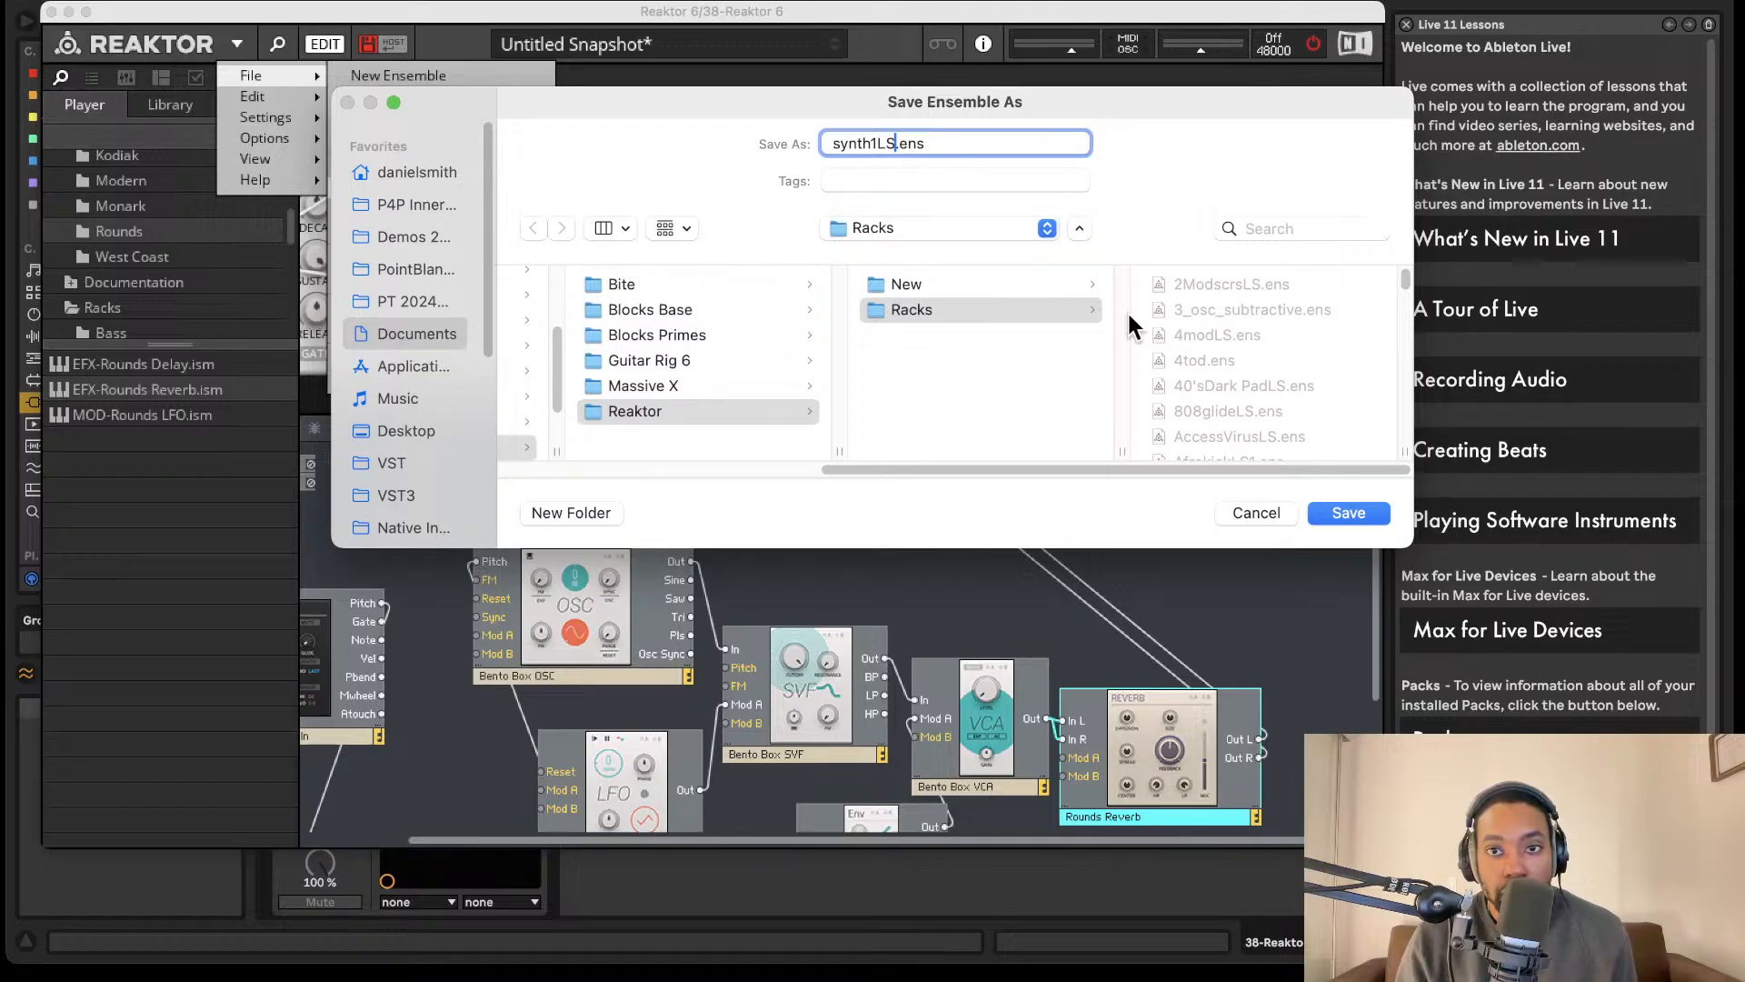
{"action": "left_click", "coordinate": [1315, 513]}
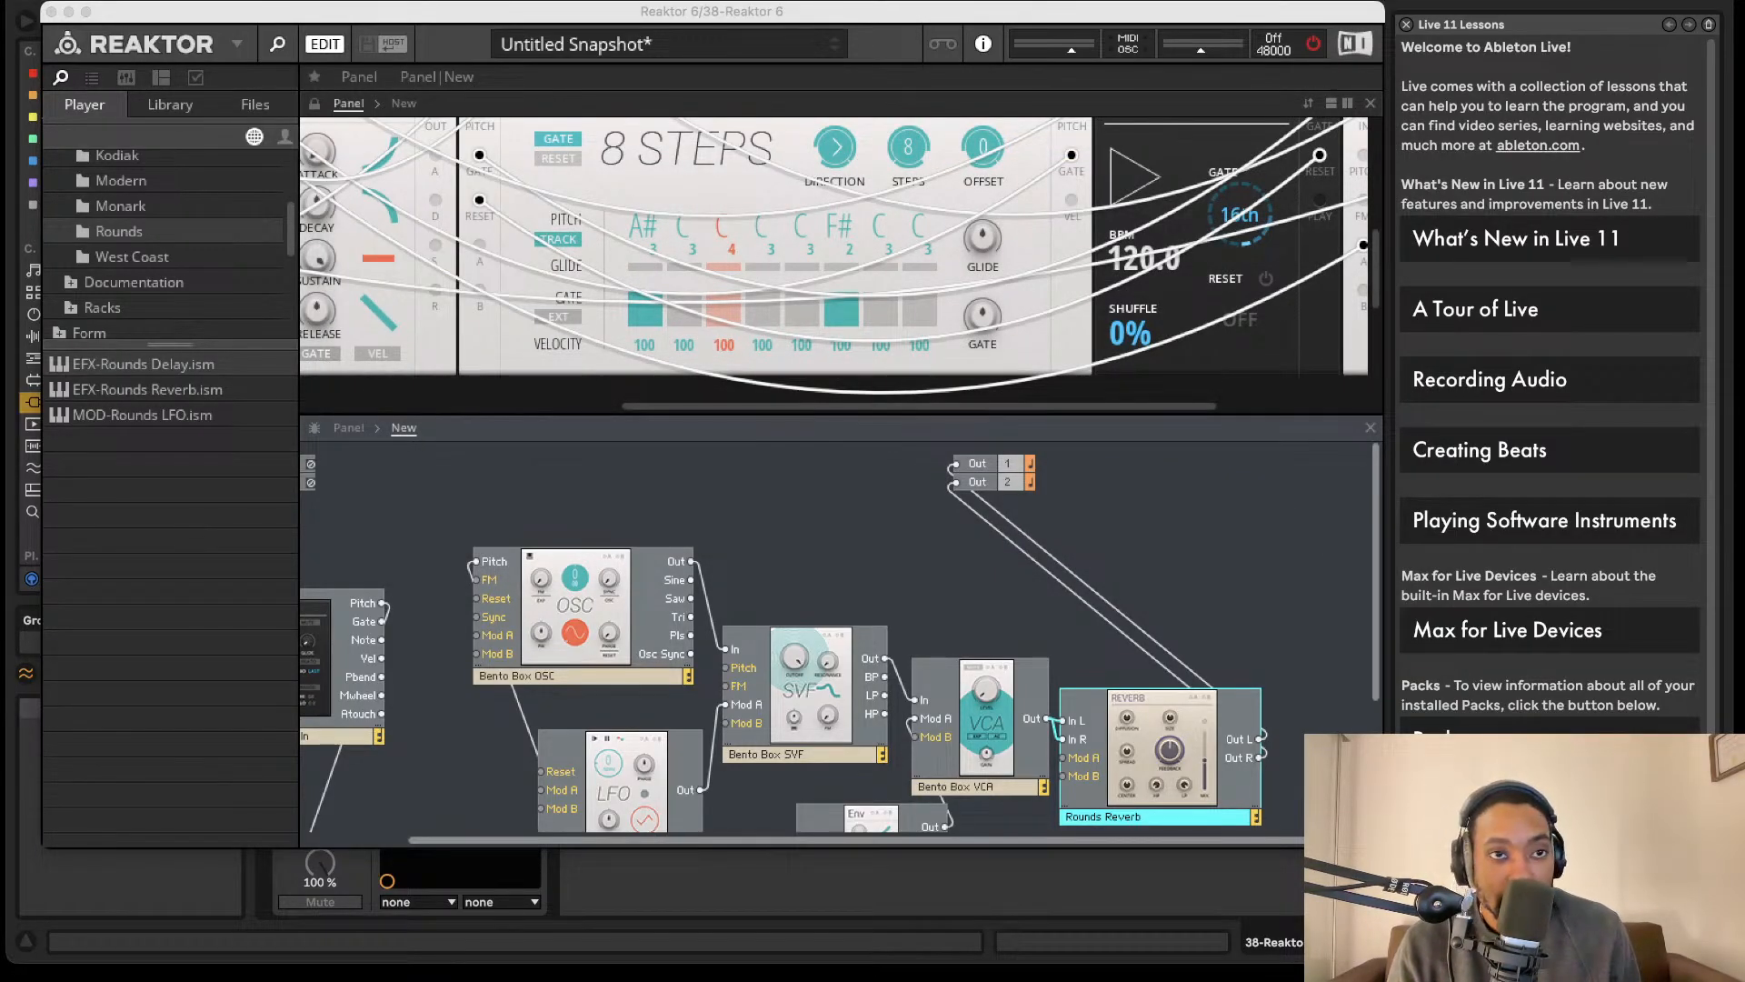
- Audition the patch by switching audio processing on, off and on again, and move the Reaktor window to uncover Live's browser
{"action": "left_click", "coordinate": [1314, 49]}
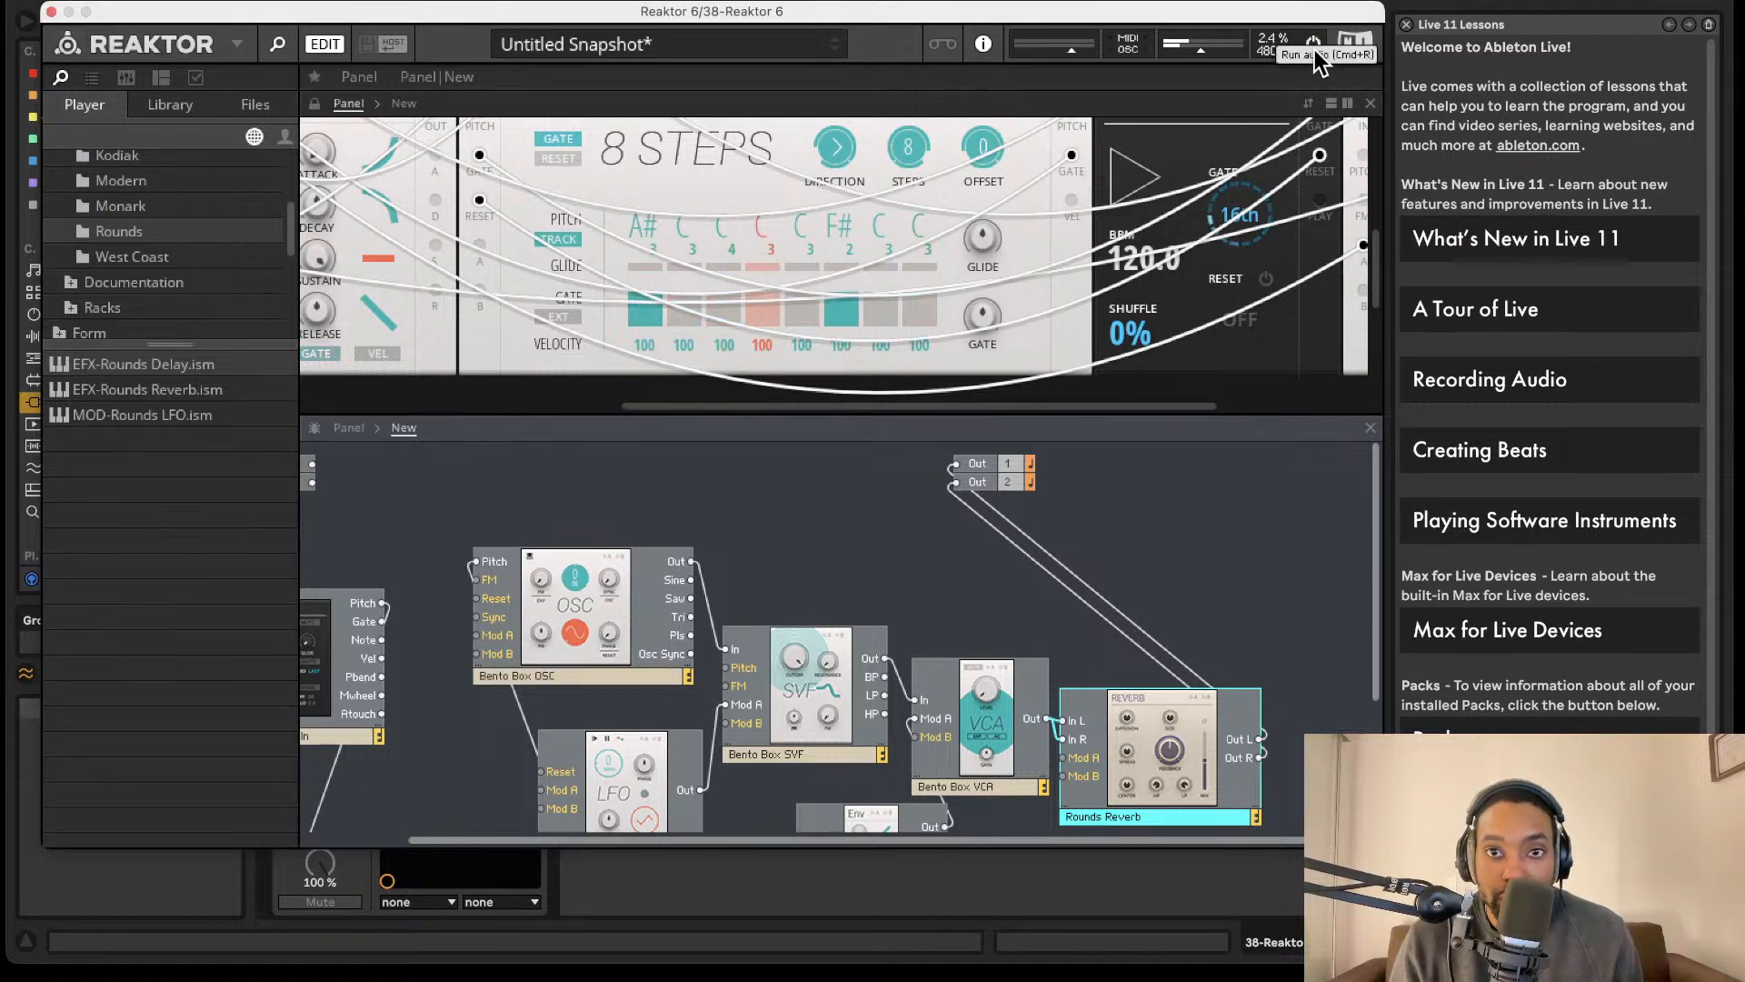
{"action": "left_click", "coordinate": [1314, 49]}
{"action": "mouse_move", "coordinate": [1224, 199]}
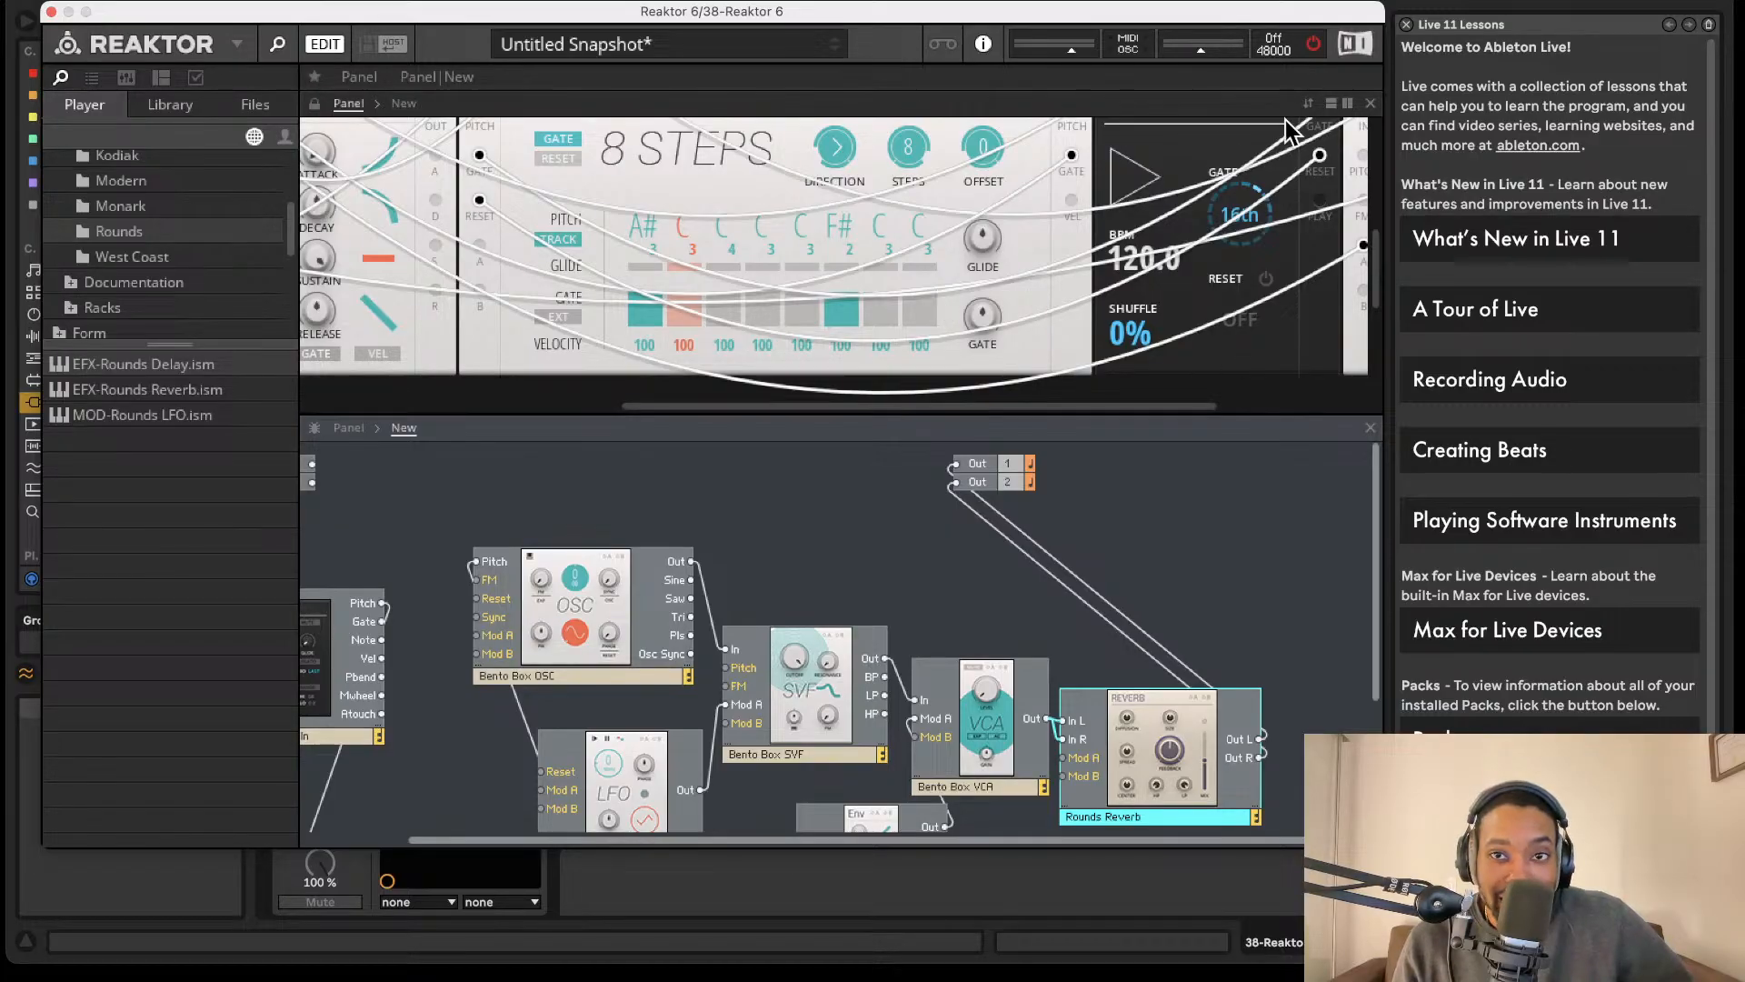
{"action": "left_click", "coordinate": [1313, 44]}
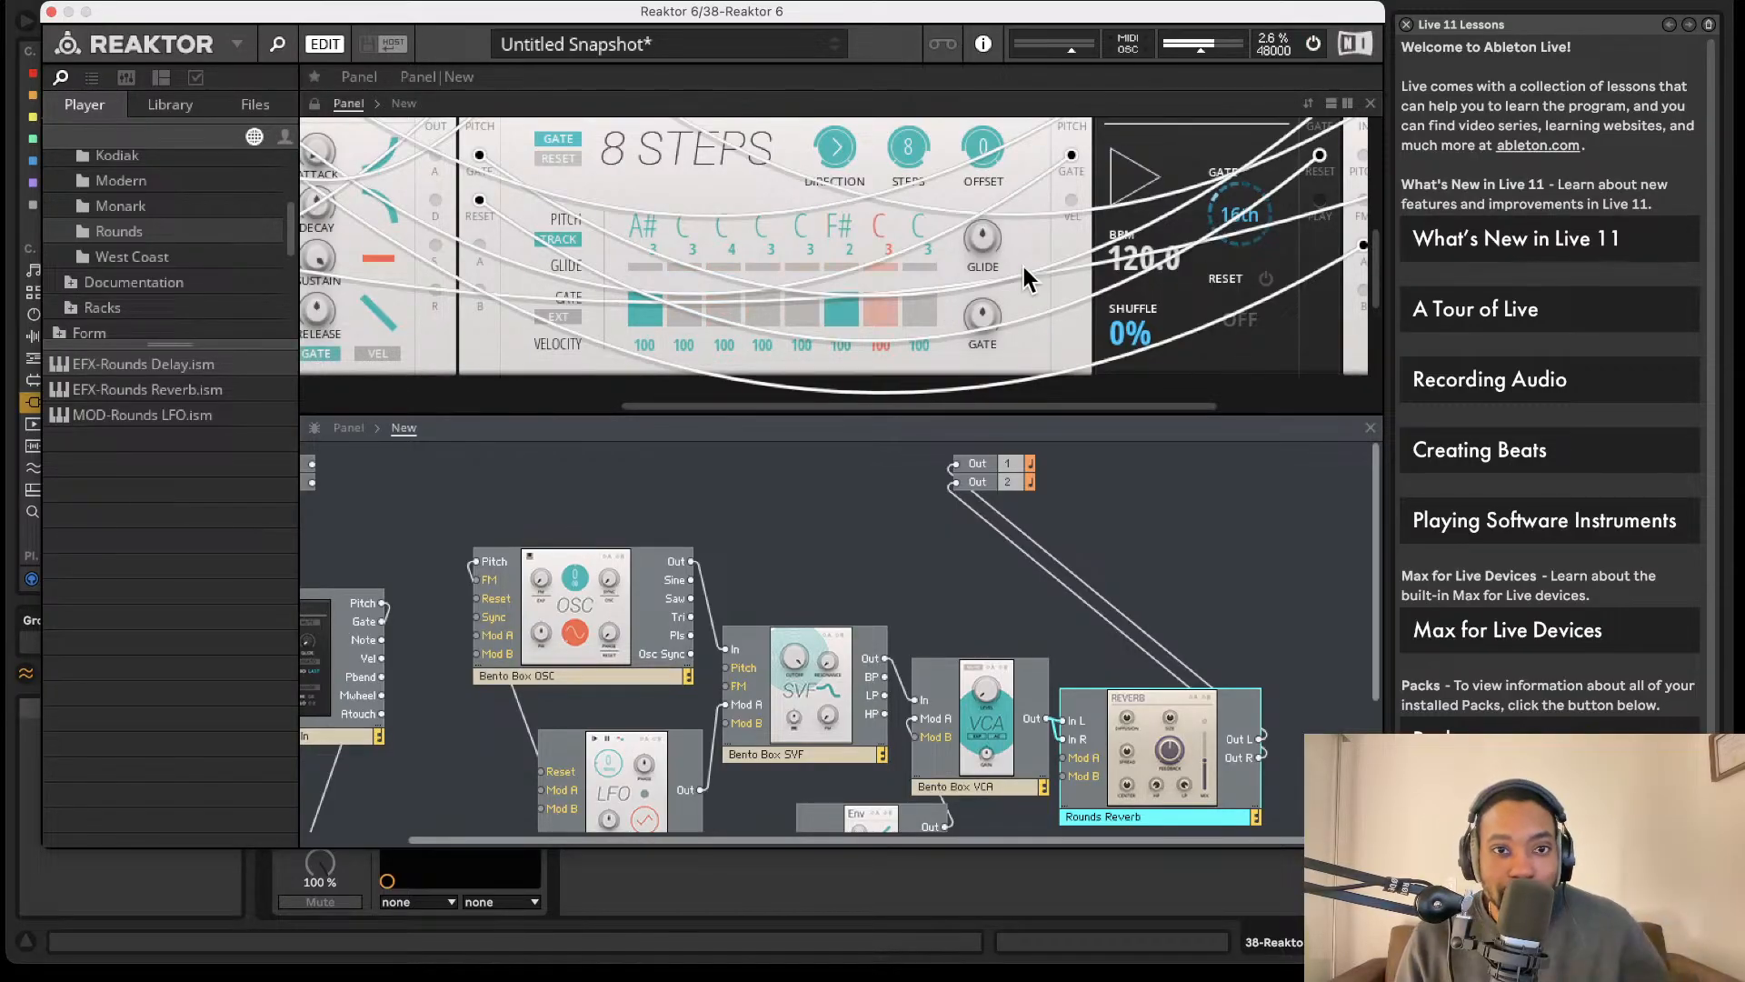
{"action": "left_click_drag", "start_coordinate": [724, 12], "coordinate": [891, 0]}
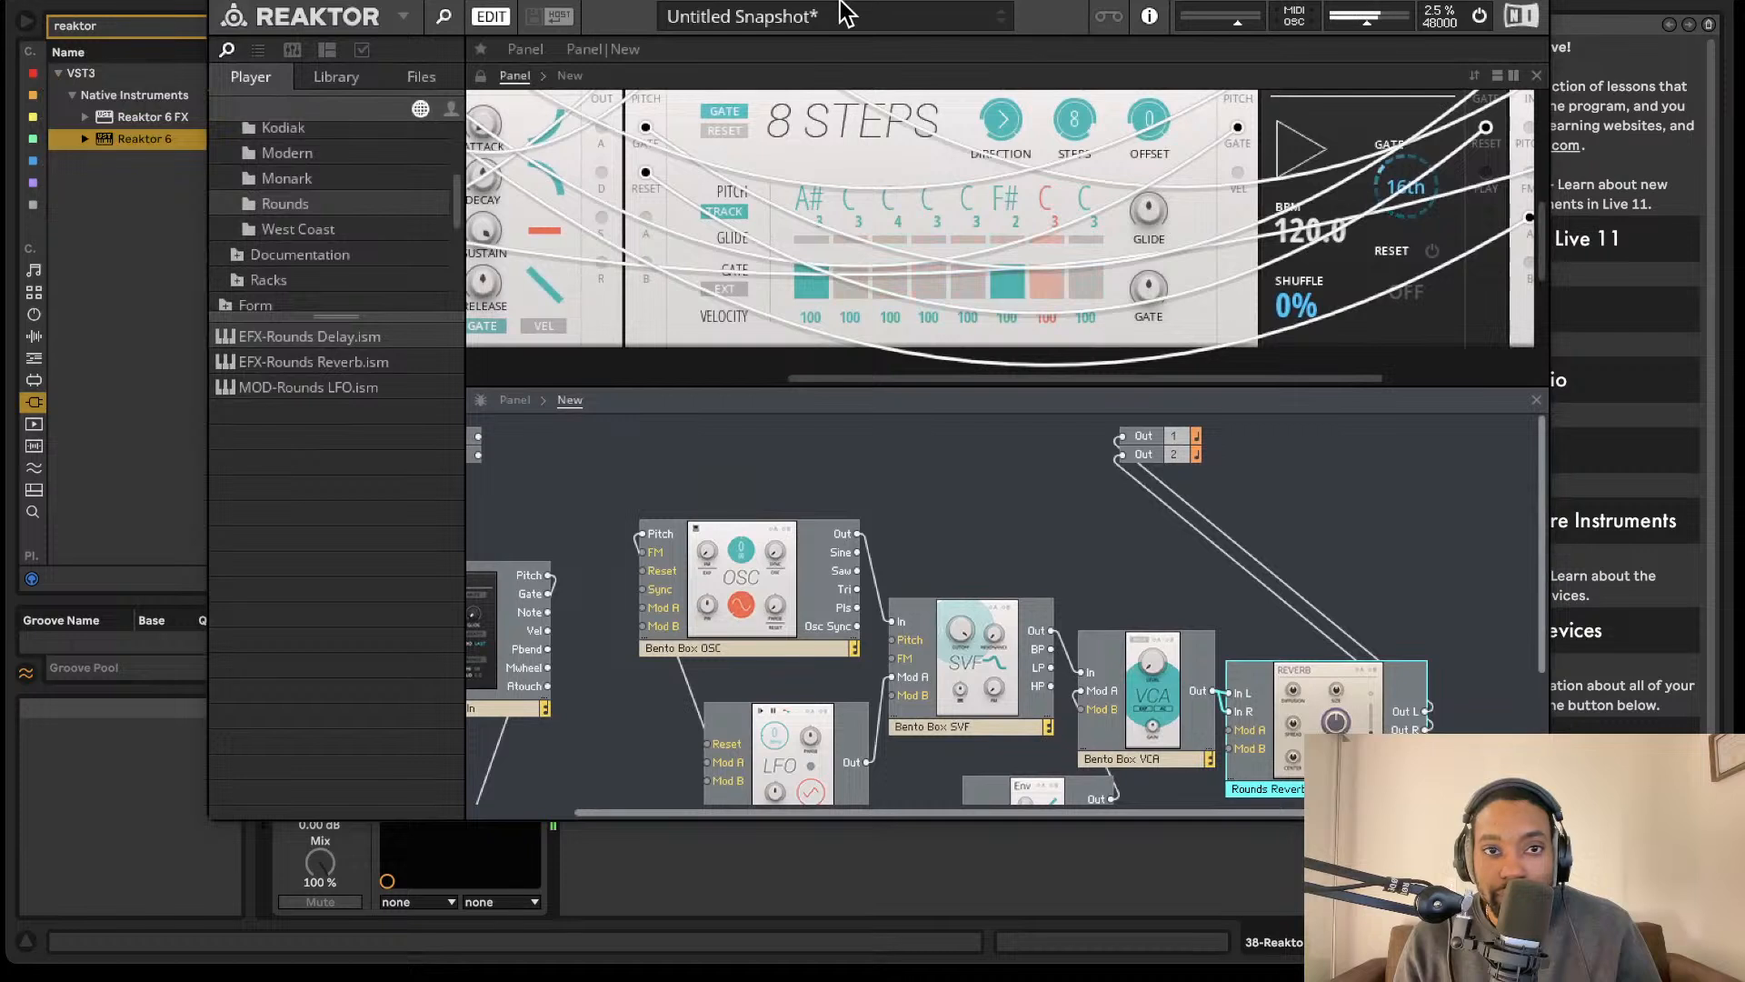